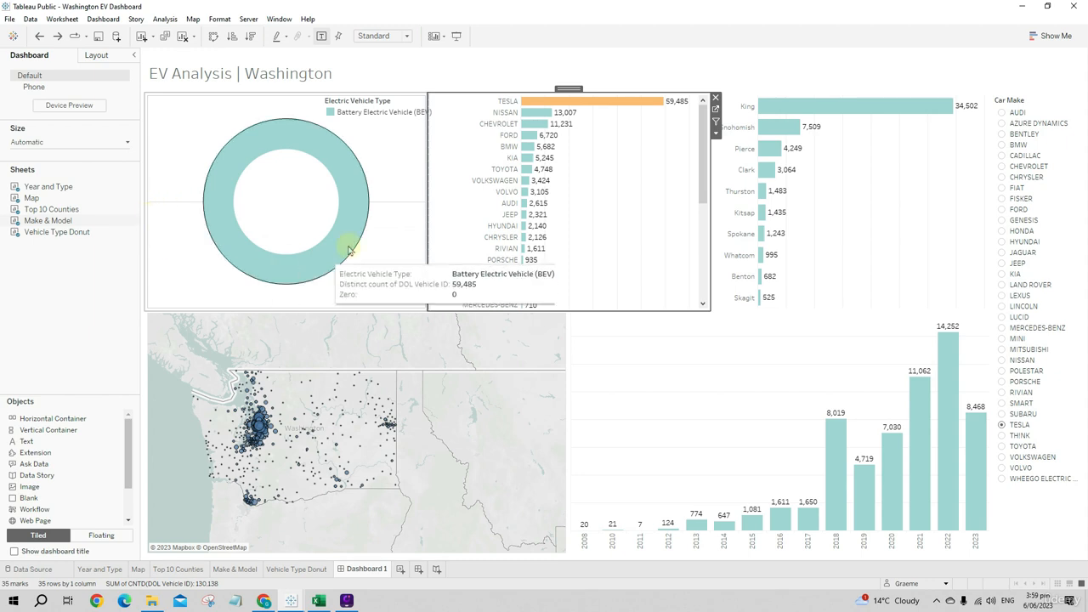
- Filter the dashboard by car make, trying NISSAN and settling on MITSUBISHI
{"action": "left_click", "coordinate": [393, 242]}
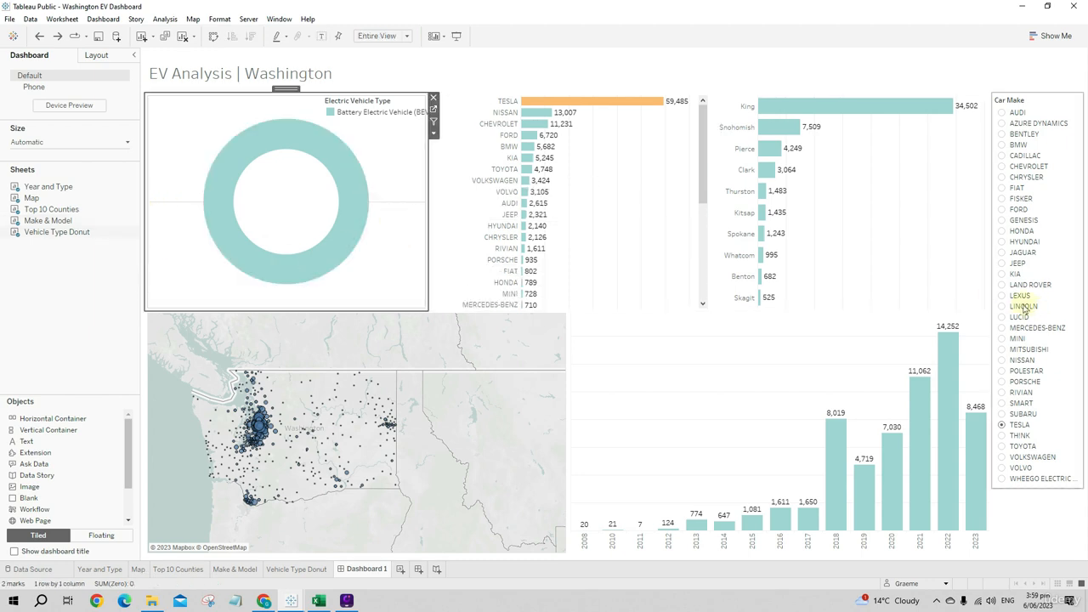
{"action": "left_click", "coordinate": [1003, 360]}
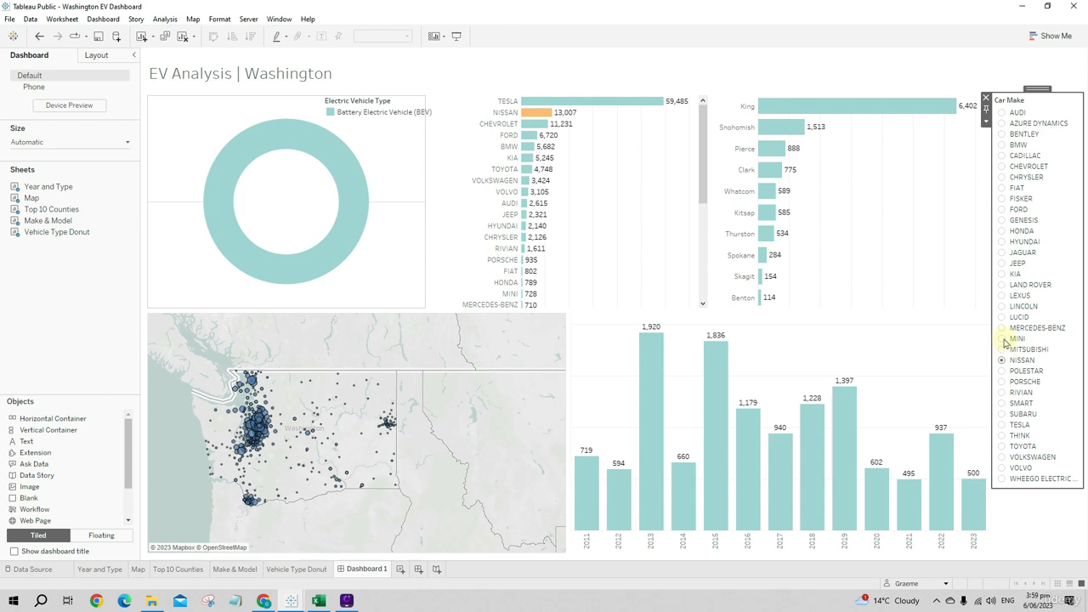
{"action": "left_click", "coordinate": [1002, 349]}
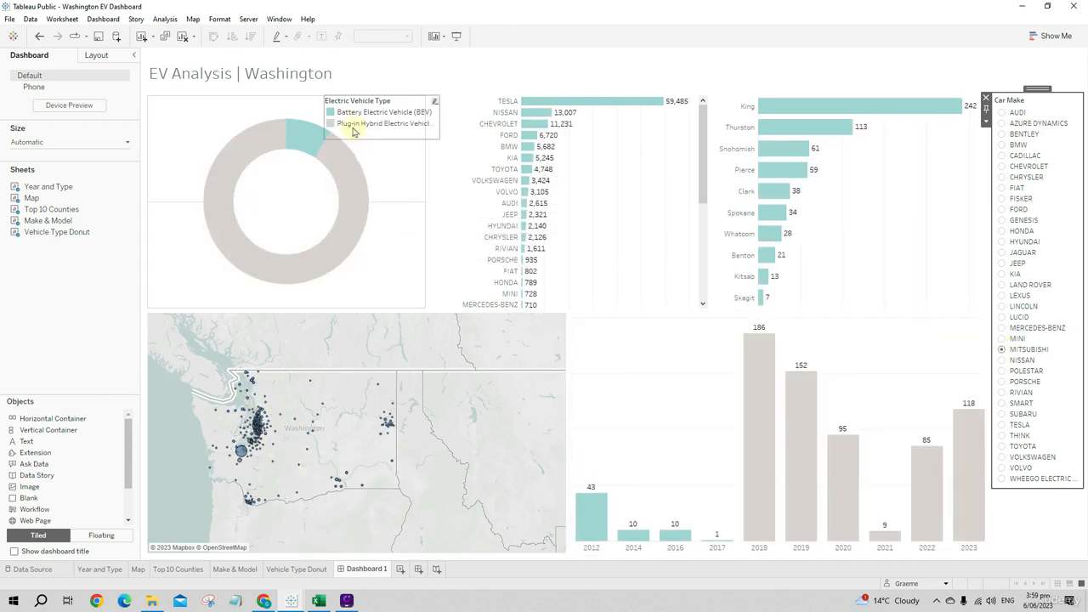
- Open the line formatting options for the vehicle type donut chart
{"action": "left_click", "coordinate": [383, 207]}
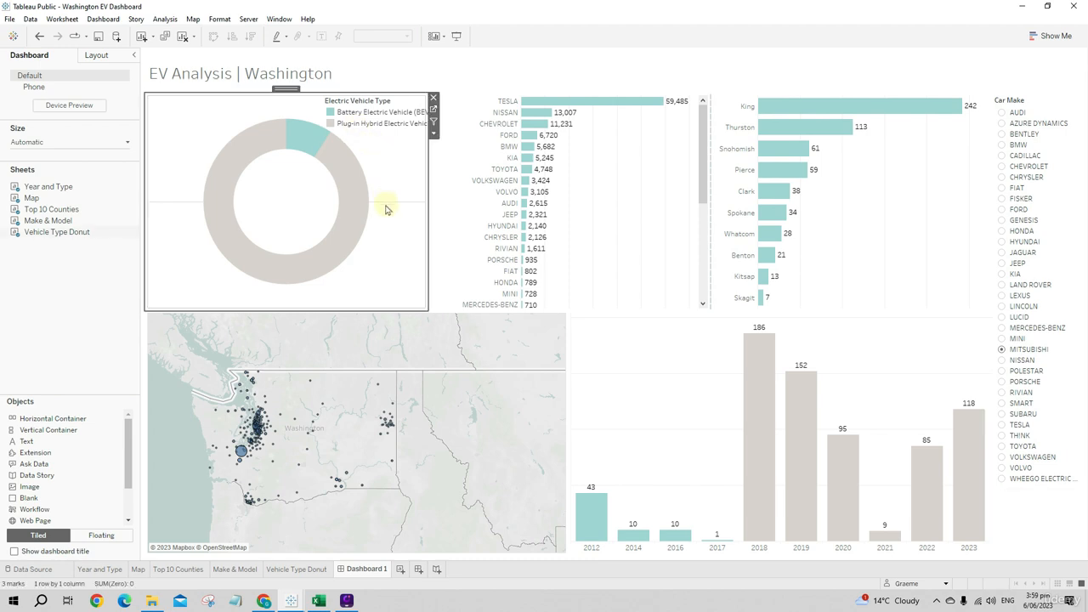
{"action": "right_click", "coordinate": [389, 221]}
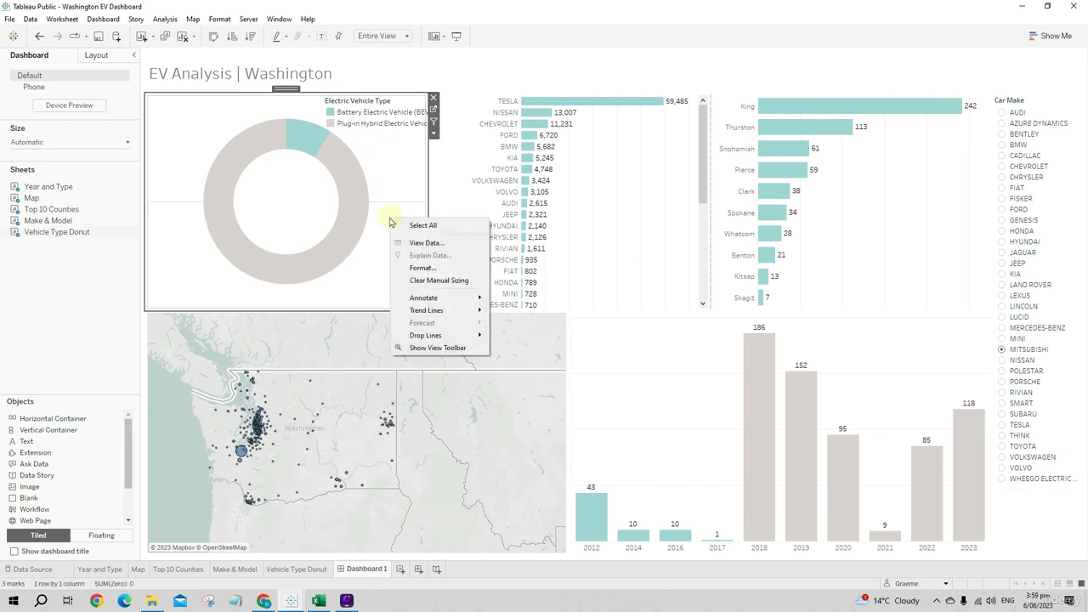
{"action": "left_click", "coordinate": [423, 268]}
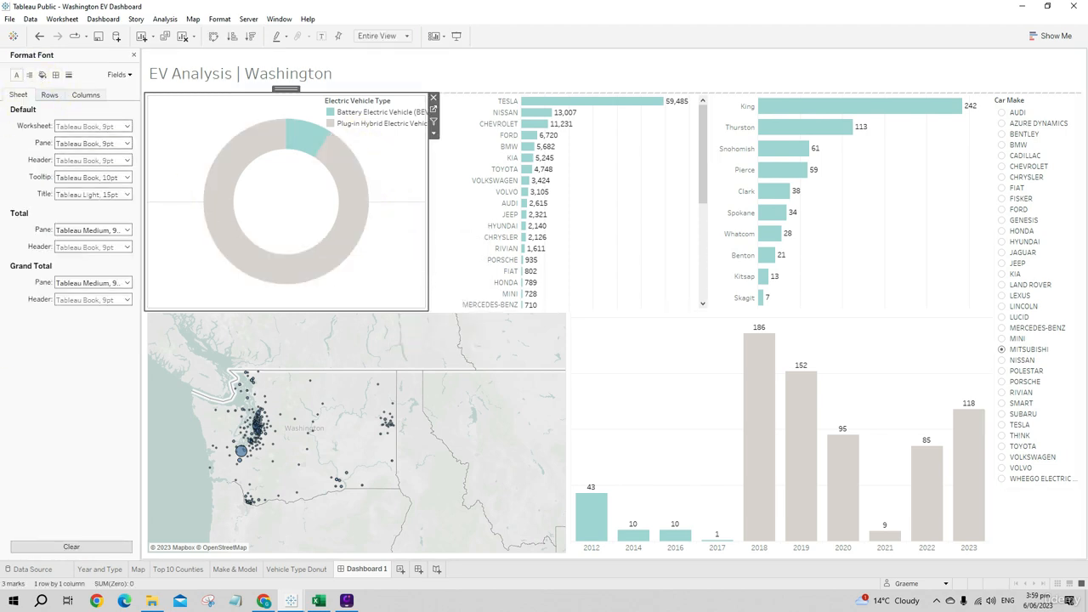
{"action": "left_click", "coordinate": [49, 95]}
{"action": "left_click", "coordinate": [28, 96]}
{"action": "left_click", "coordinate": [69, 75]}
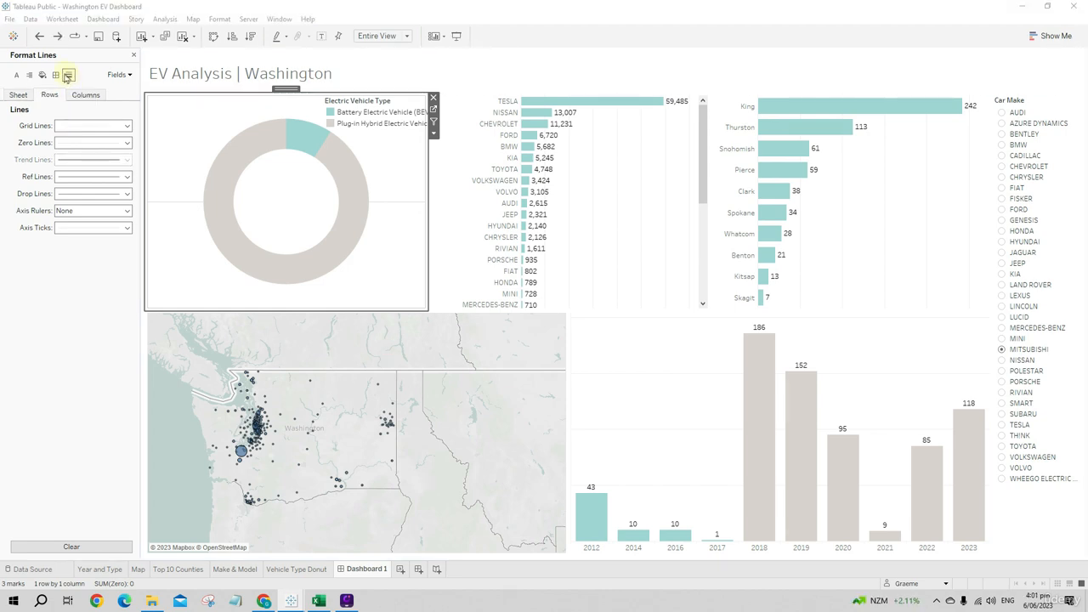
{"action": "left_click", "coordinate": [55, 75]}
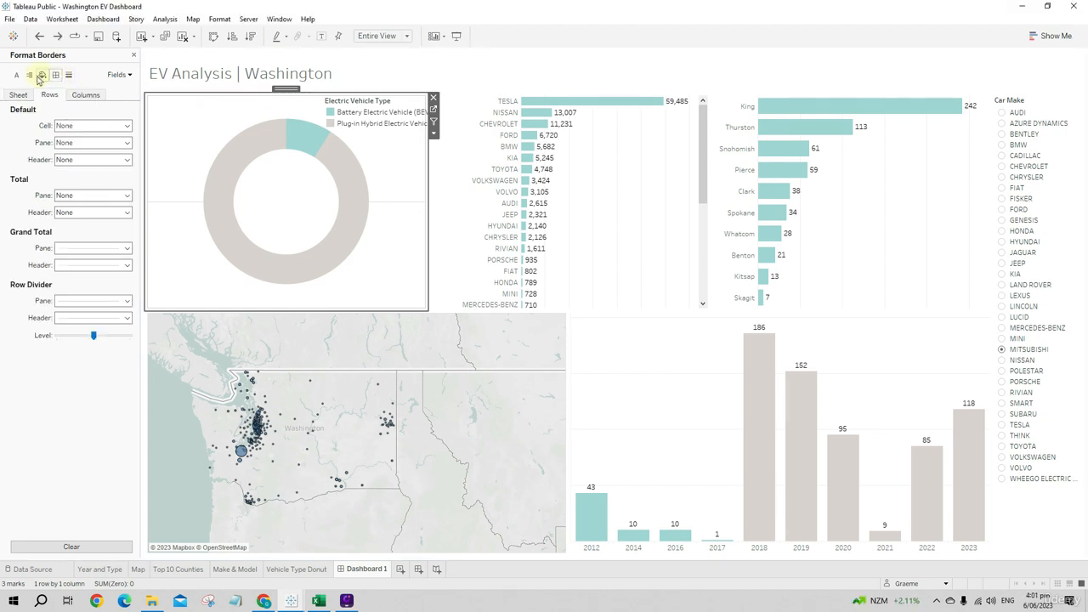
{"action": "left_click", "coordinate": [42, 75]}
{"action": "left_click", "coordinate": [30, 75]}
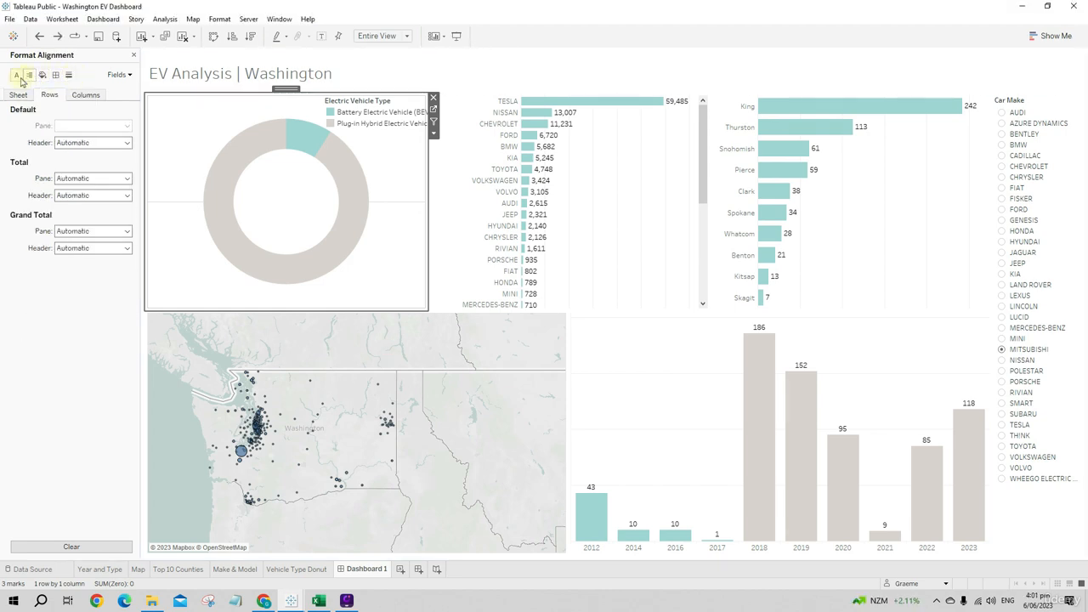
{"action": "left_click", "coordinate": [19, 77]}
- Set the donut chart's row zero lines to None in the line formatting
{"action": "left_click", "coordinate": [69, 76]}
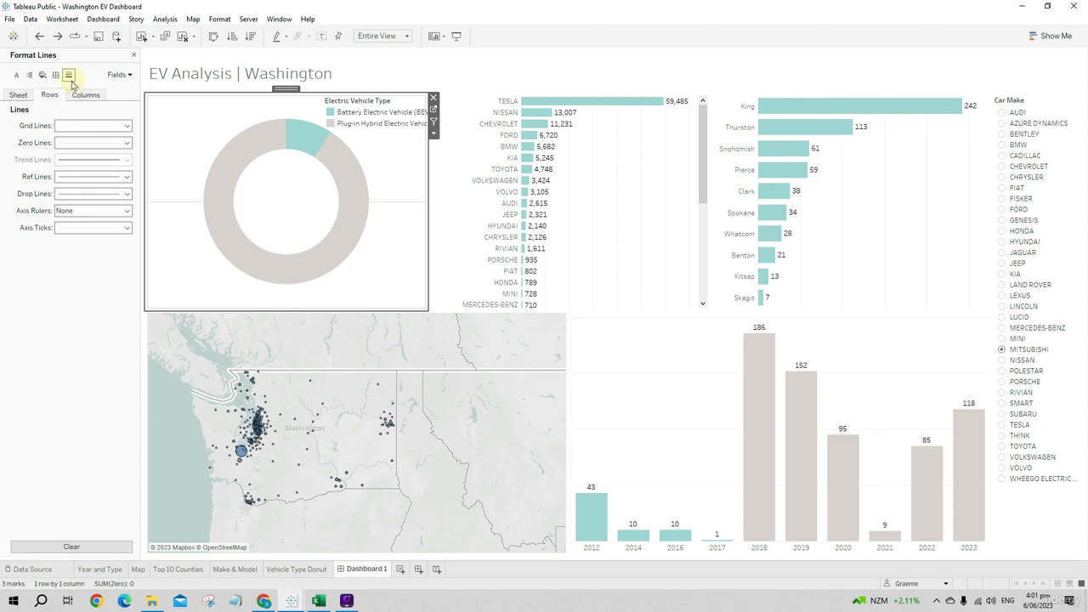
{"action": "left_click", "coordinate": [17, 95]}
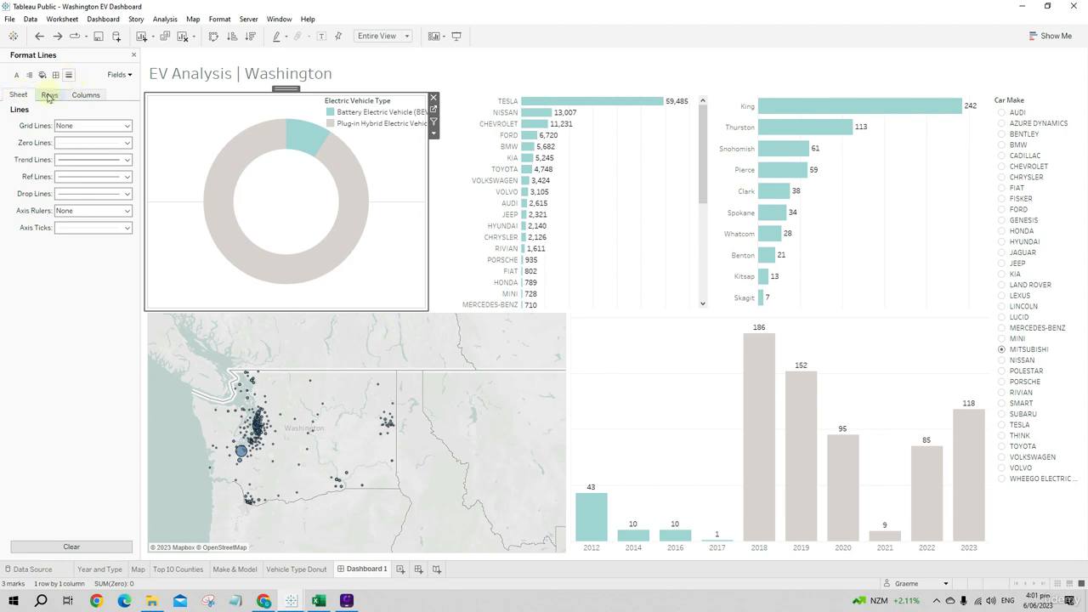
{"action": "left_click", "coordinate": [49, 95]}
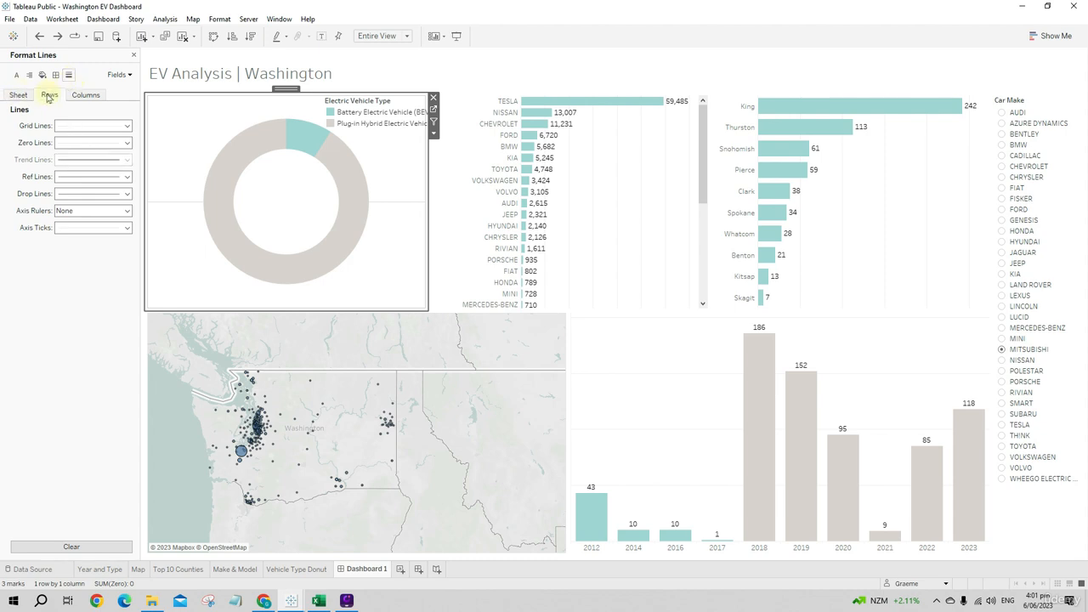
{"action": "left_click", "coordinate": [72, 143]}
{"action": "left_click", "coordinate": [98, 159]}
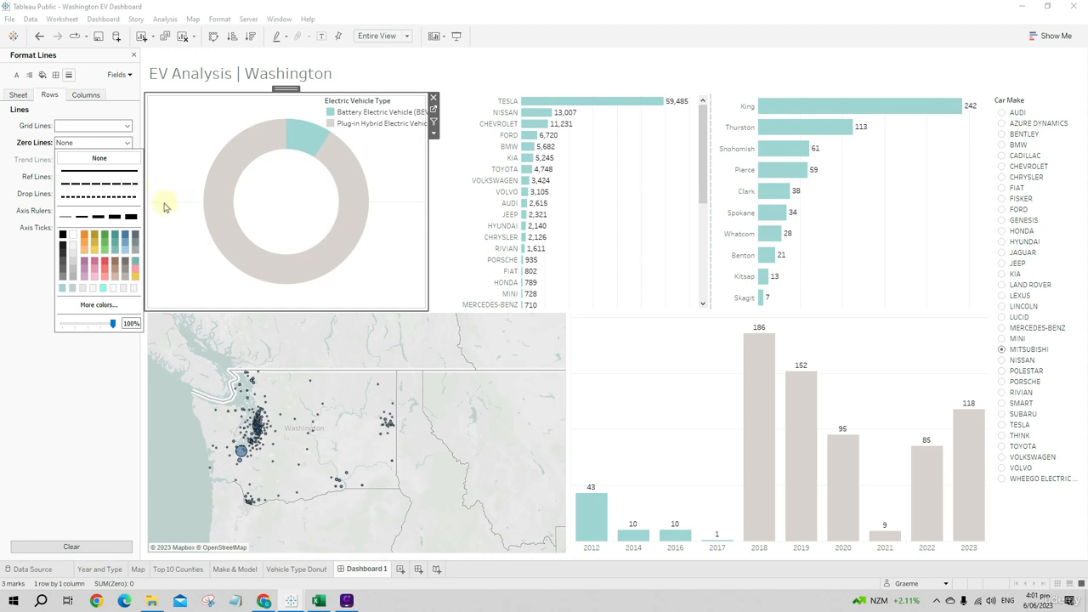
{"action": "left_click", "coordinate": [82, 434]}
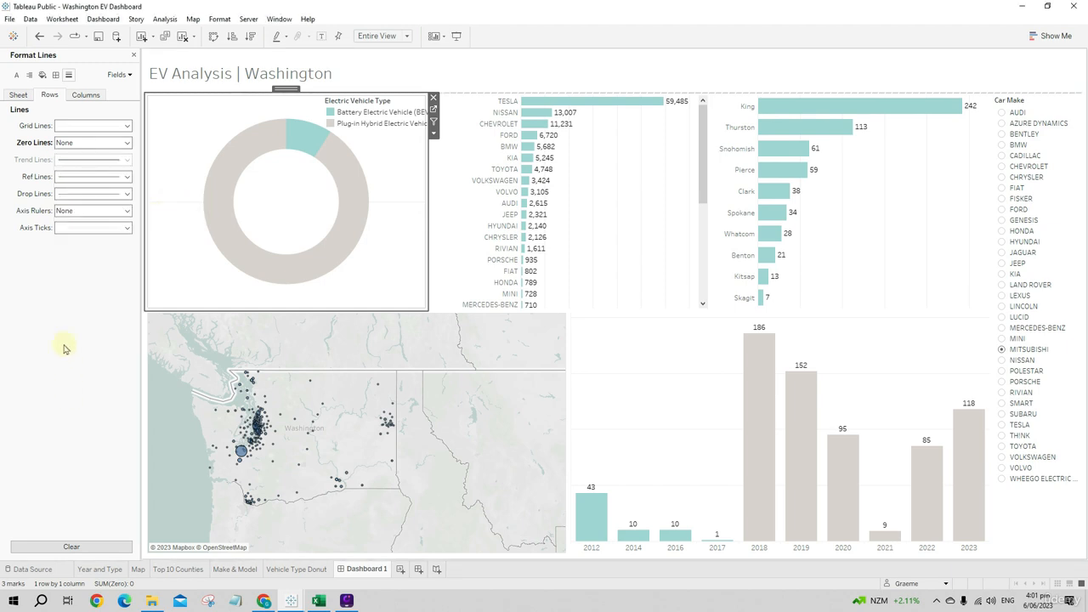
- Set the donut chart's row reference lines, drop lines and axis ticks to None
{"action": "left_click", "coordinate": [90, 194]}
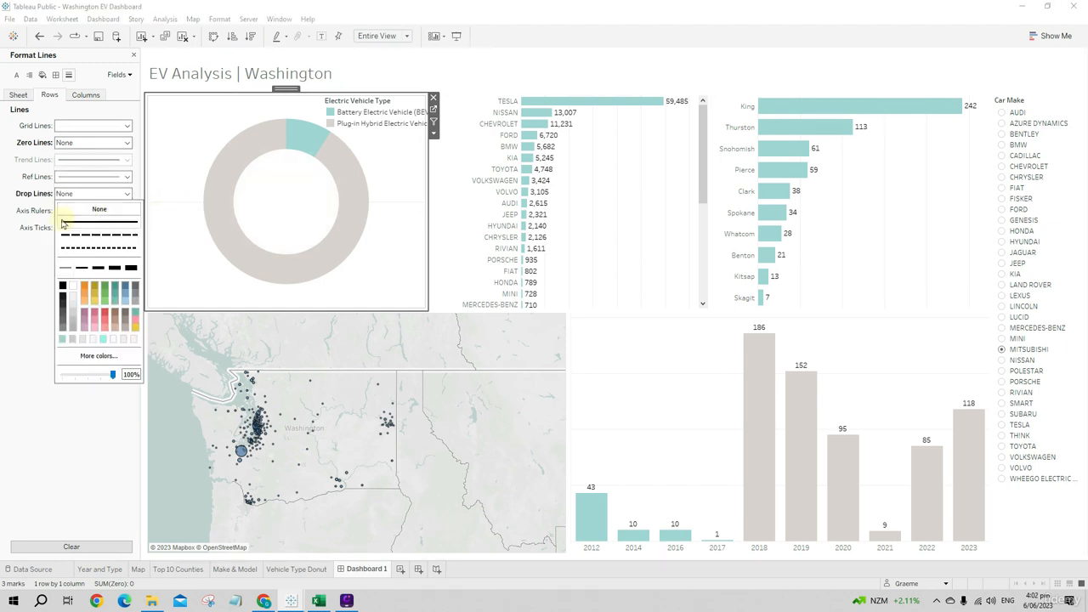
{"action": "left_click", "coordinate": [24, 241]}
{"action": "left_click", "coordinate": [71, 178]}
{"action": "left_click", "coordinate": [74, 192]}
{"action": "left_click", "coordinate": [36, 227]}
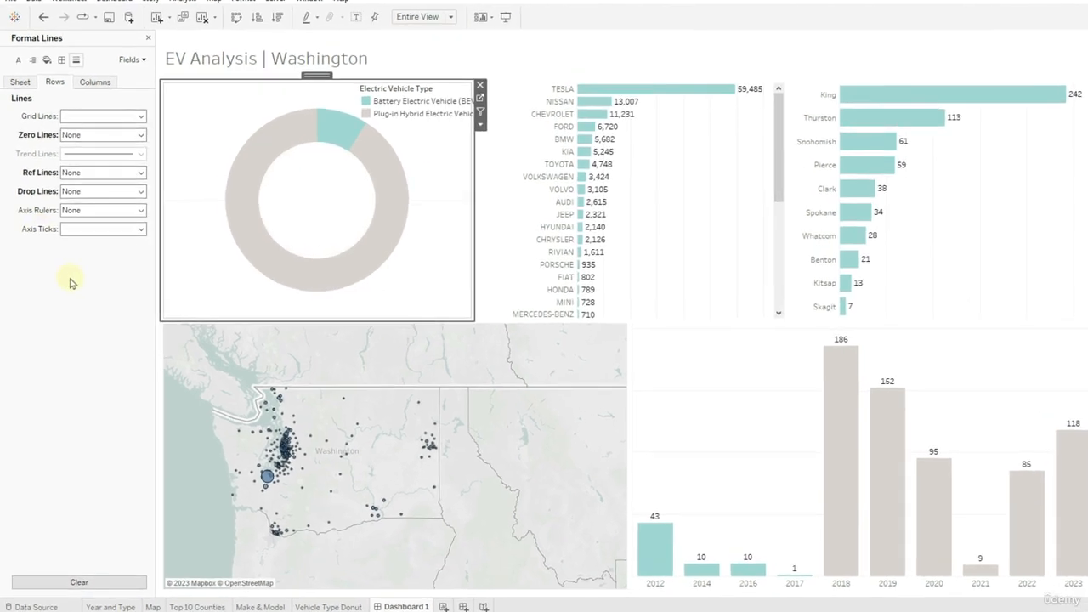
{"action": "left_click", "coordinate": [99, 230]}
{"action": "left_click", "coordinate": [102, 248]}
{"action": "left_click", "coordinate": [32, 289]}
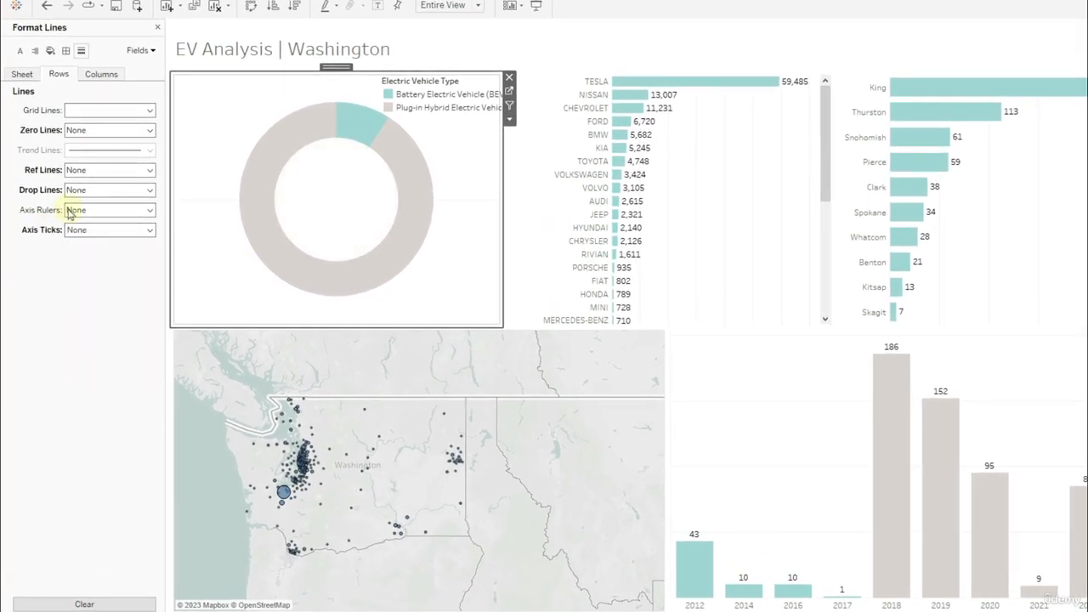
- Set the donut chart's column borders to None for the grand total pane and header and the column divider pane
{"action": "left_click", "coordinate": [99, 75]}
{"action": "left_click", "coordinate": [65, 52]}
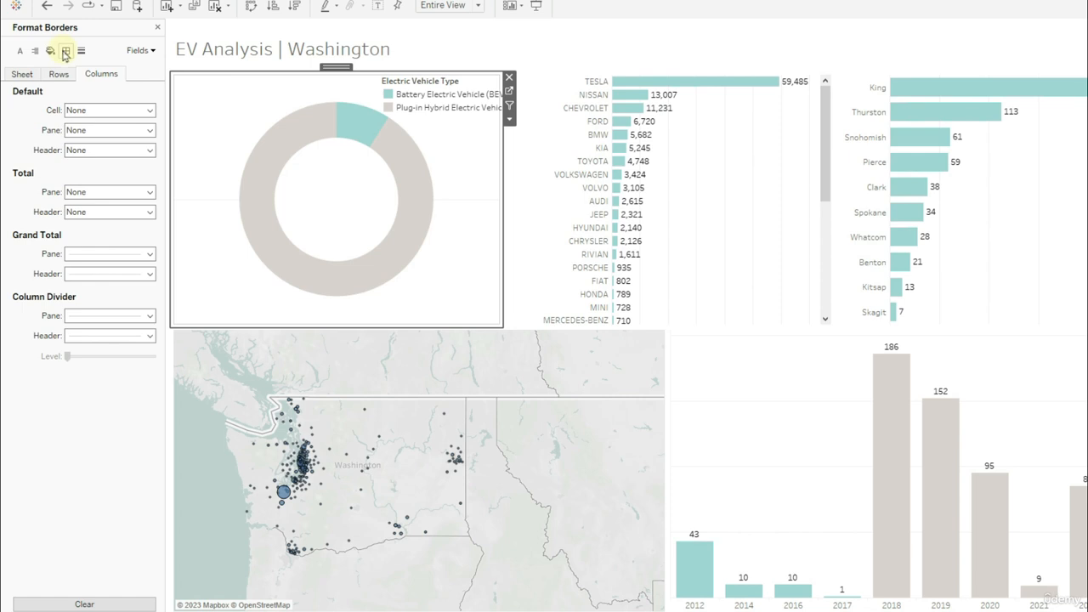
{"action": "left_click", "coordinate": [99, 253]}
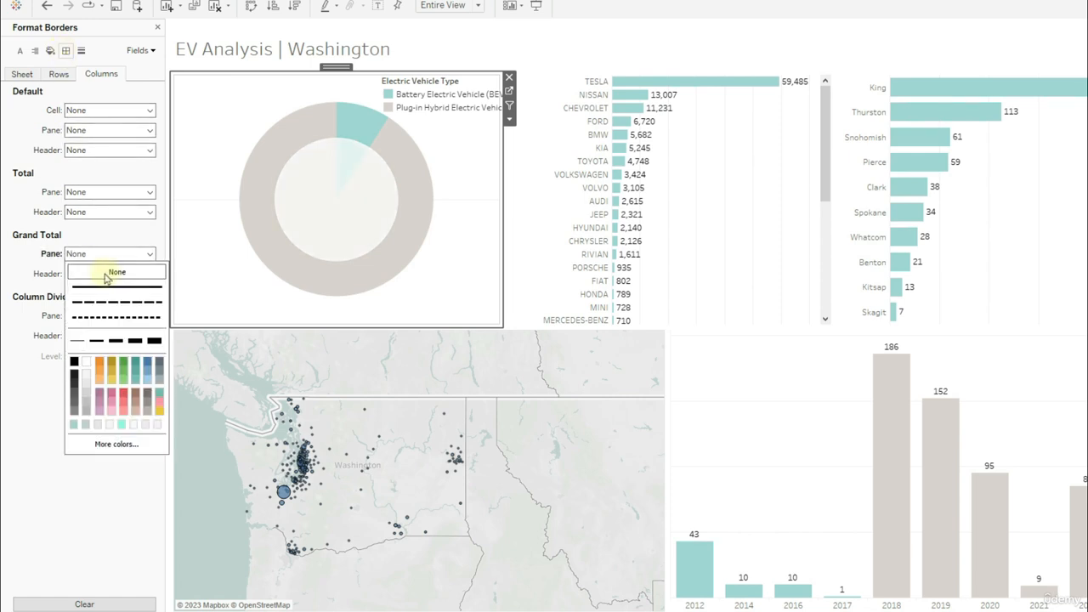
{"action": "left_click", "coordinate": [53, 339]}
{"action": "left_click", "coordinate": [89, 316]}
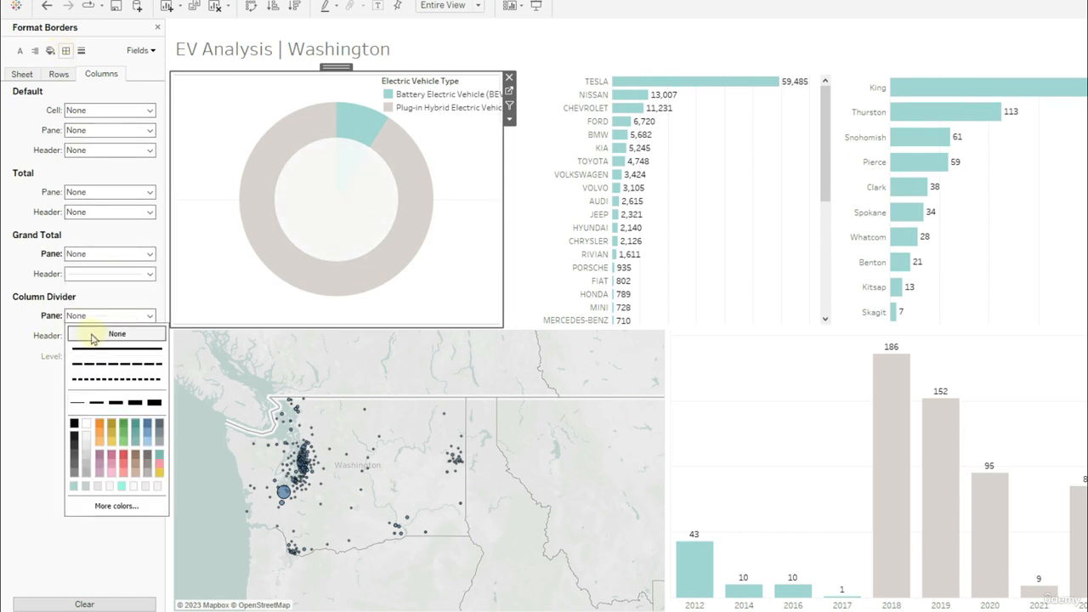
{"action": "left_click", "coordinate": [34, 396]}
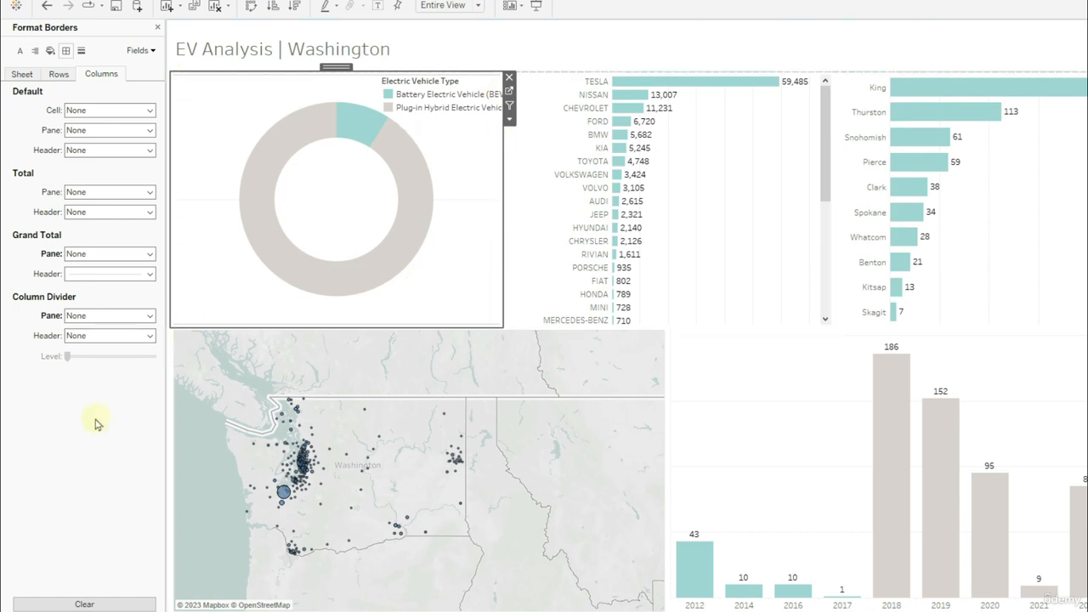
{"action": "left_click", "coordinate": [106, 274]}
{"action": "left_click", "coordinate": [24, 414]}
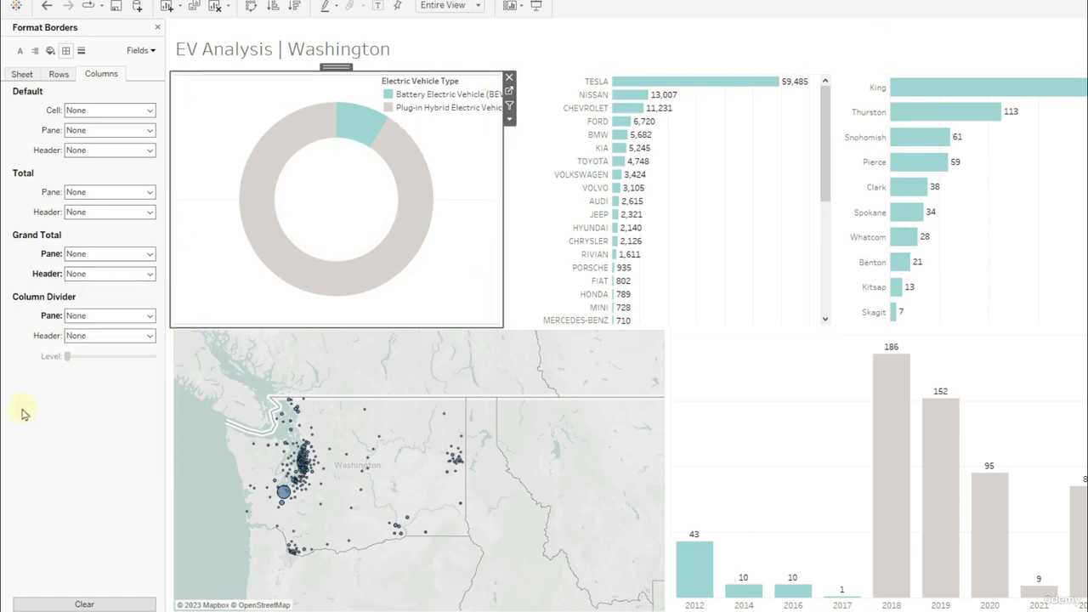
- Set the donut chart's row borders to None for the grand total pane and the row divider pane
{"action": "left_click", "coordinate": [59, 75]}
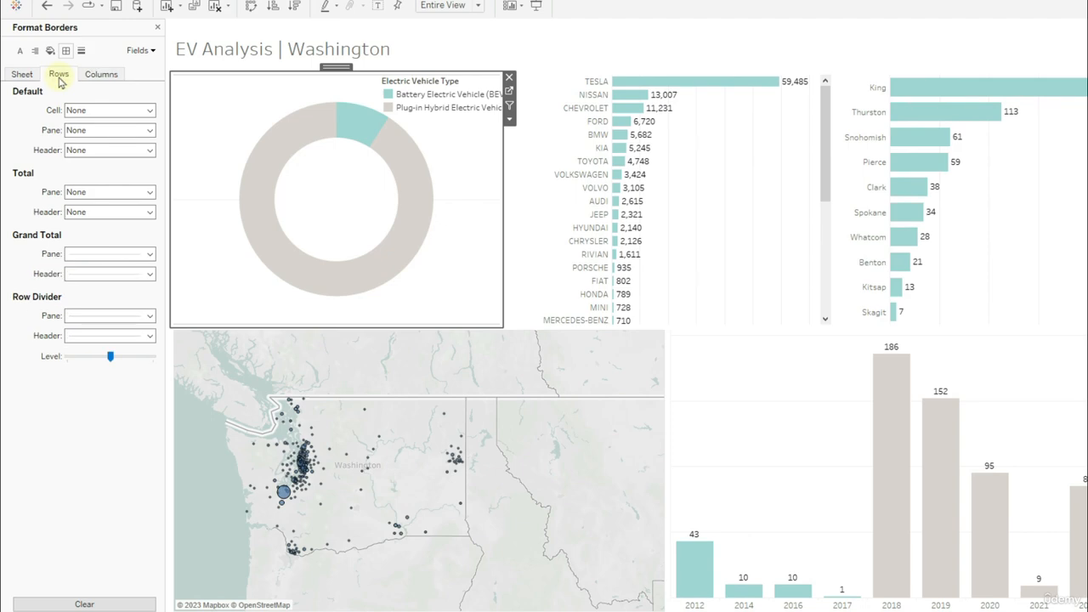
{"action": "left_click", "coordinate": [109, 253]}
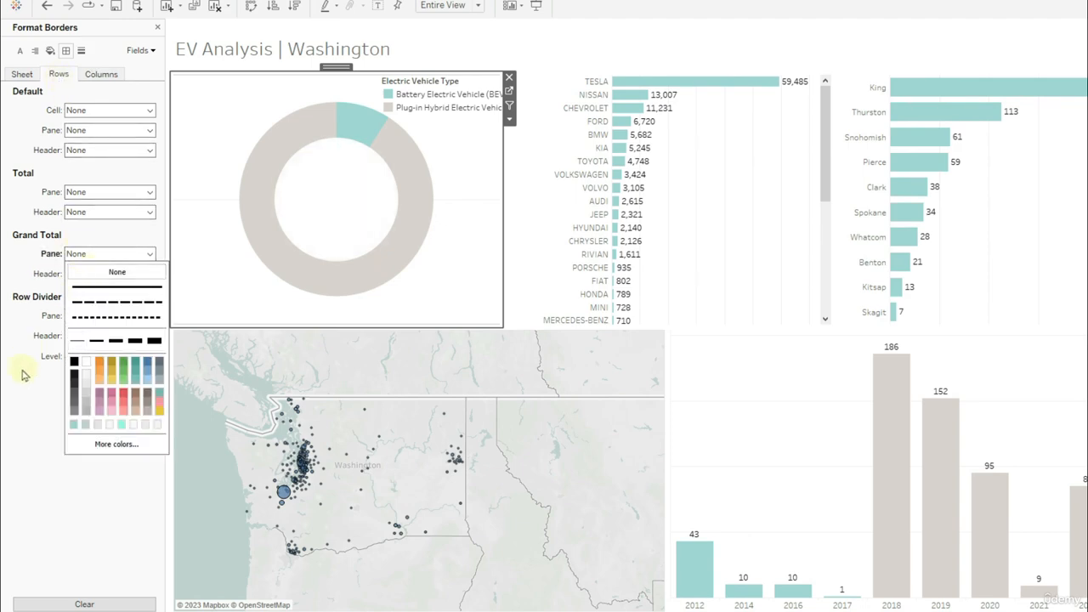
{"action": "left_click", "coordinate": [106, 269]}
{"action": "left_click", "coordinate": [109, 315]}
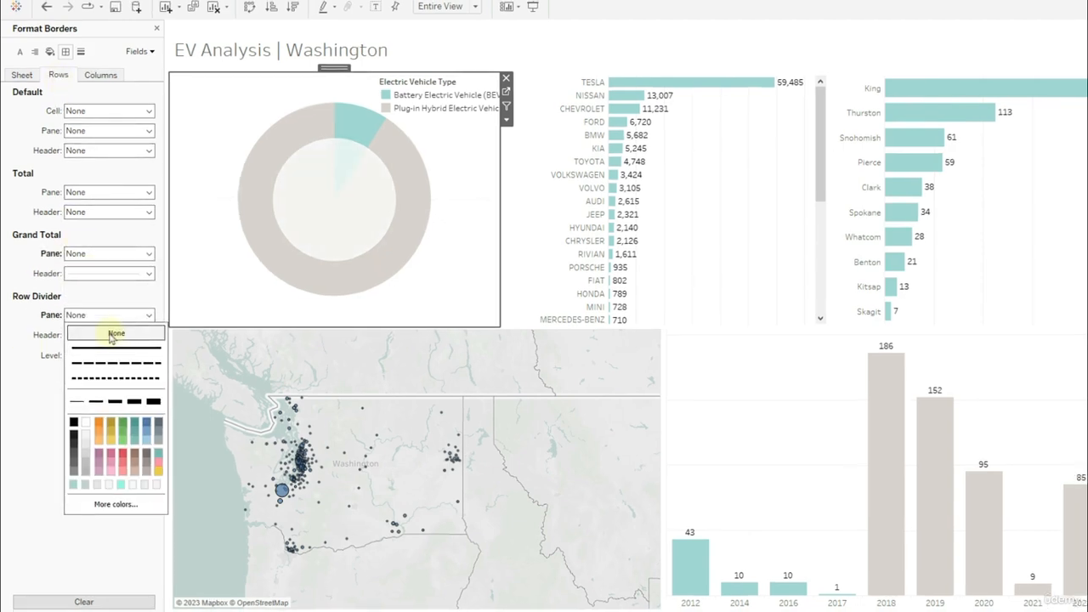
{"action": "left_click", "coordinate": [114, 337]}
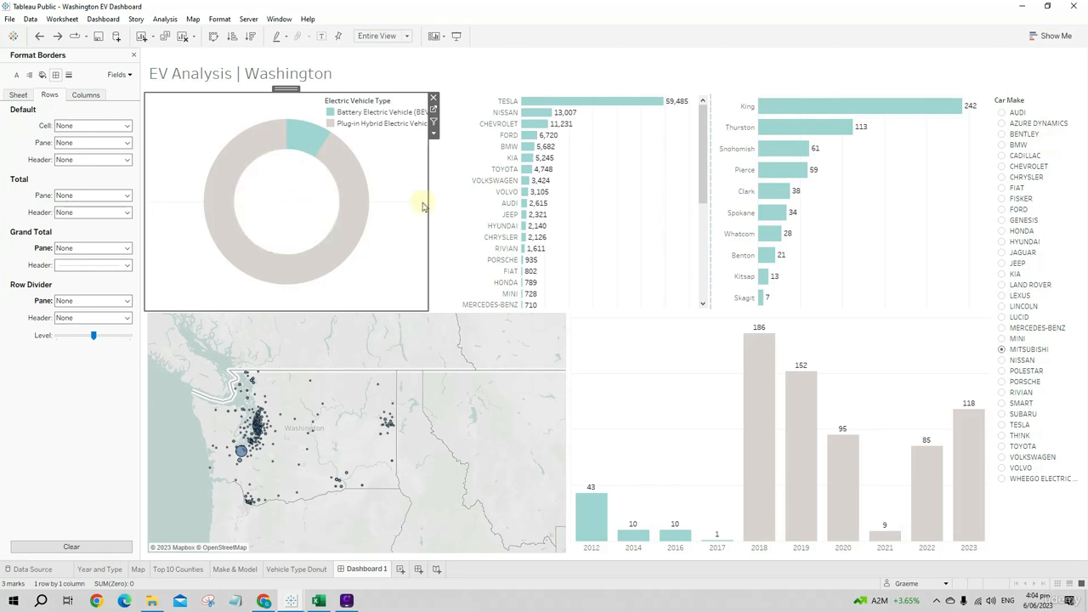
- Set the row zero lines of the car make bar chart to None
{"action": "left_click", "coordinate": [473, 204]}
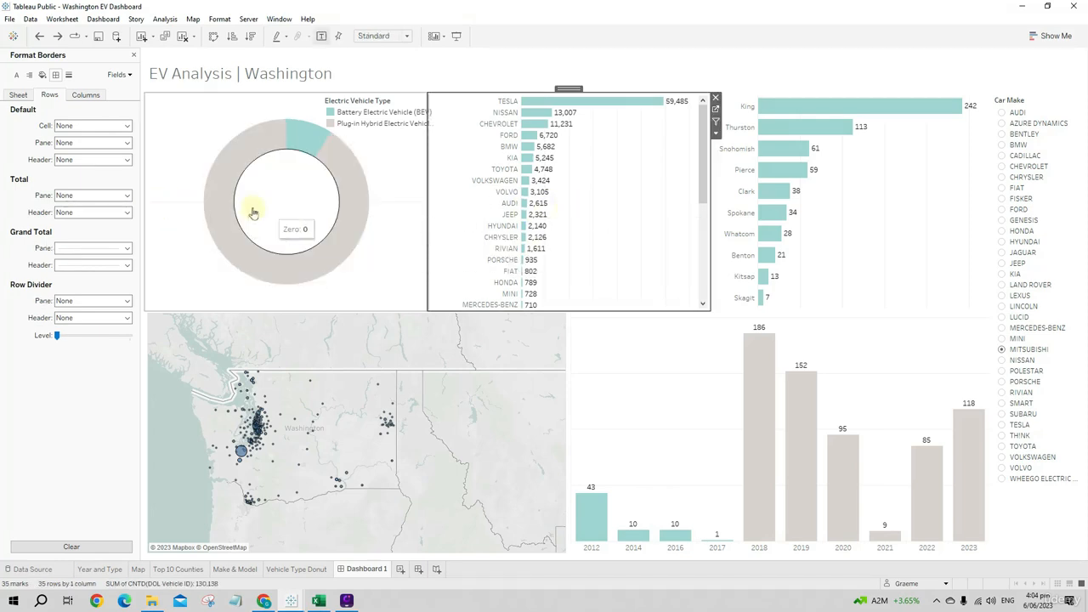
{"action": "left_click", "coordinate": [69, 76]}
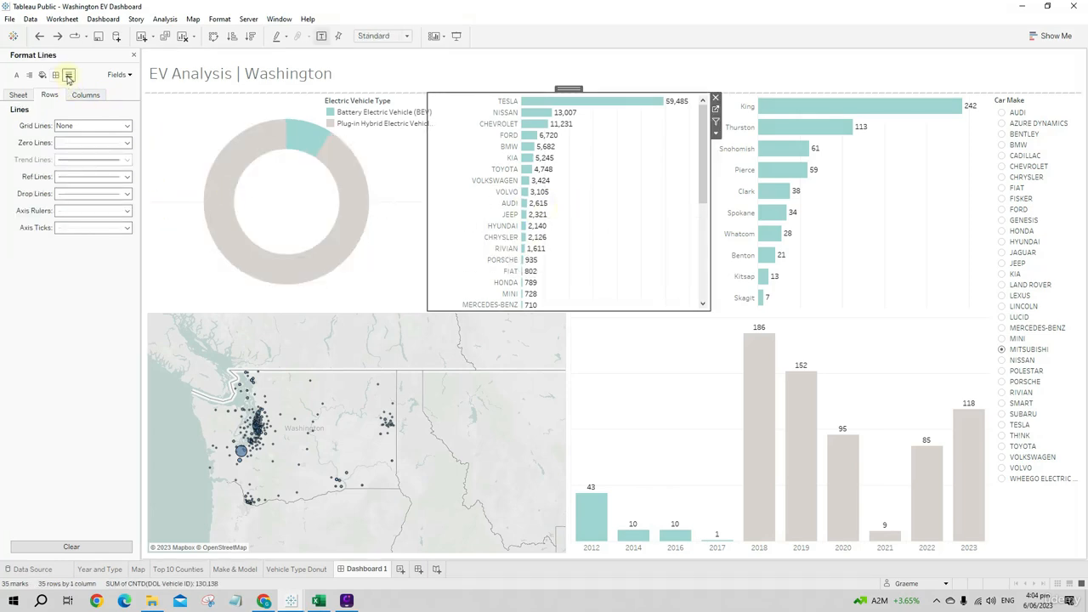
{"action": "left_click", "coordinate": [94, 143]}
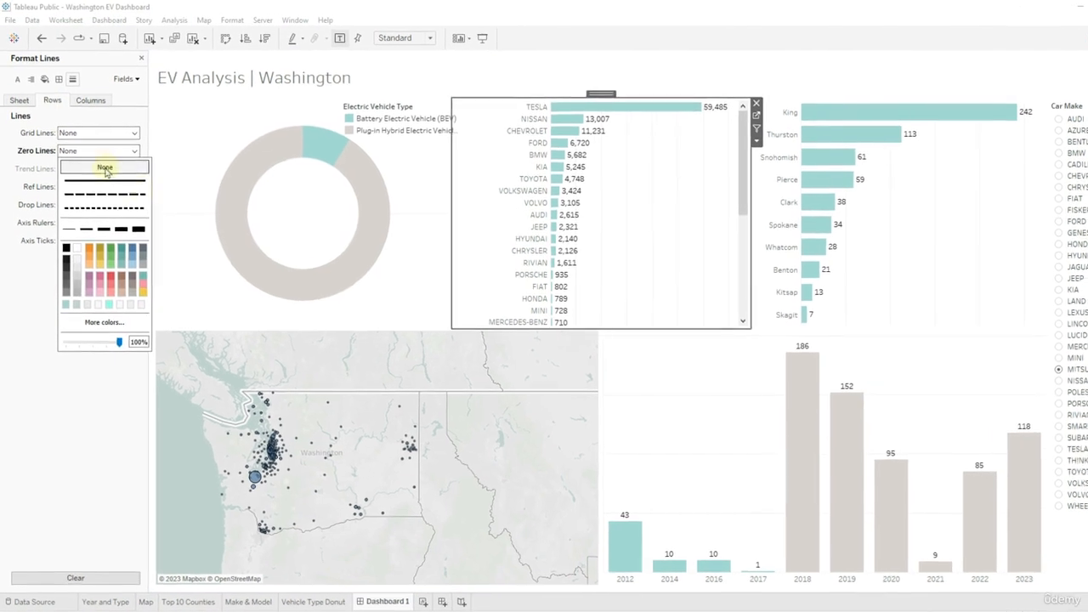
{"action": "left_click", "coordinate": [104, 168]}
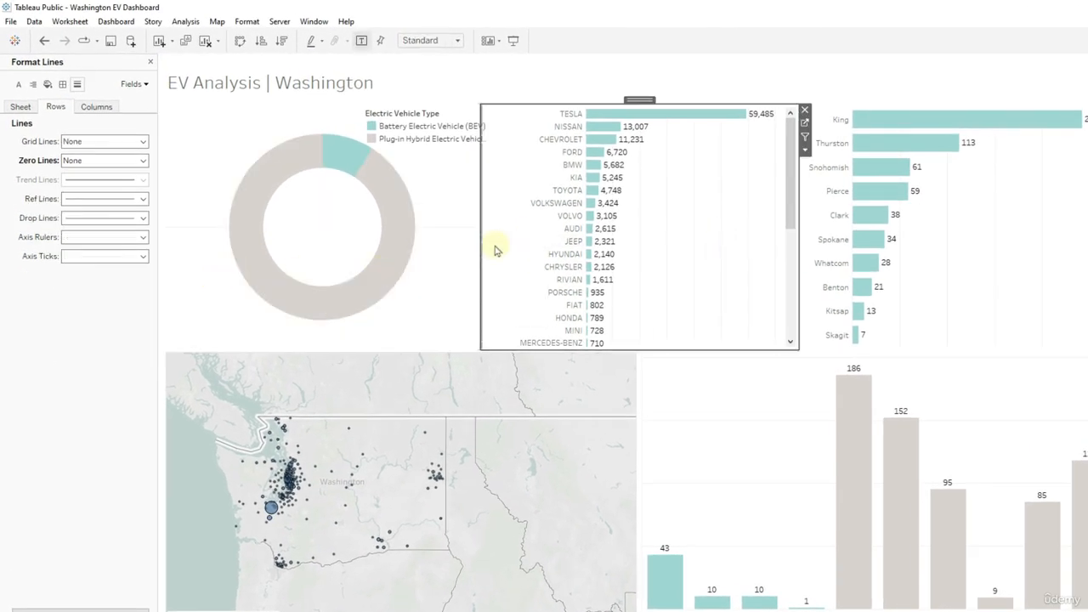
- Set the donut chart's row grid lines to None
{"action": "left_click", "coordinate": [355, 279]}
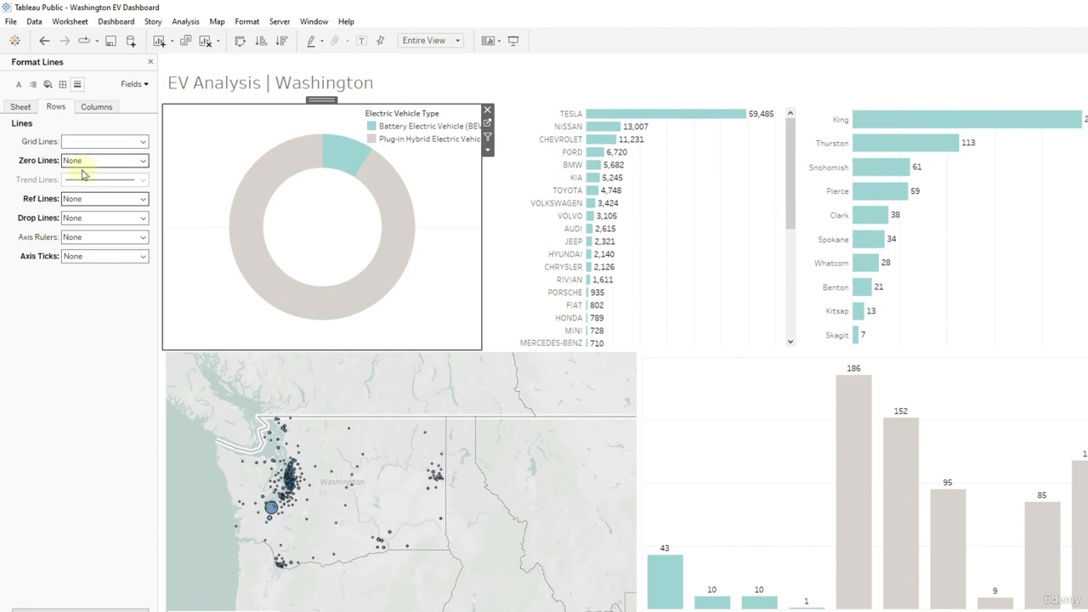
{"action": "left_click", "coordinate": [88, 143]}
{"action": "left_click", "coordinate": [86, 160]}
{"action": "left_click", "coordinate": [444, 240]}
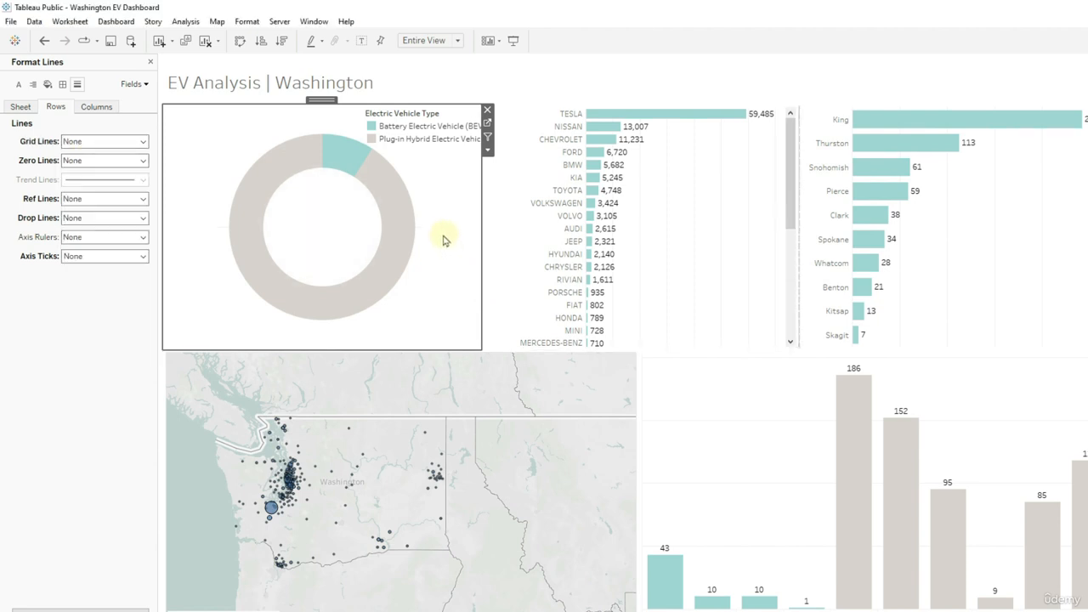
{"action": "left_click", "coordinate": [690, 254]}
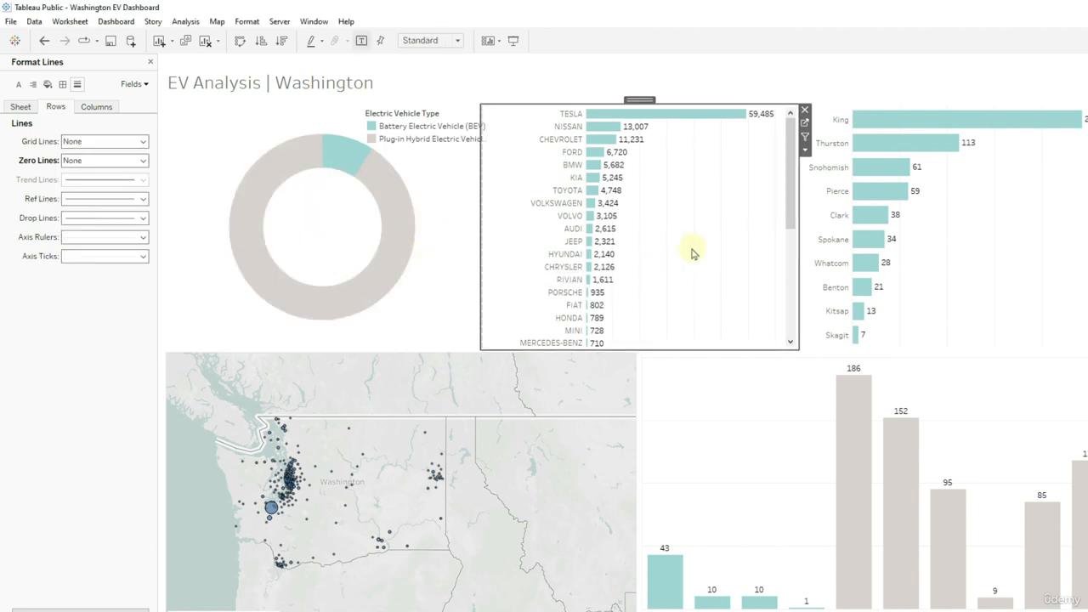
{"action": "left_click", "coordinate": [995, 226]}
{"action": "left_click", "coordinate": [348, 188]}
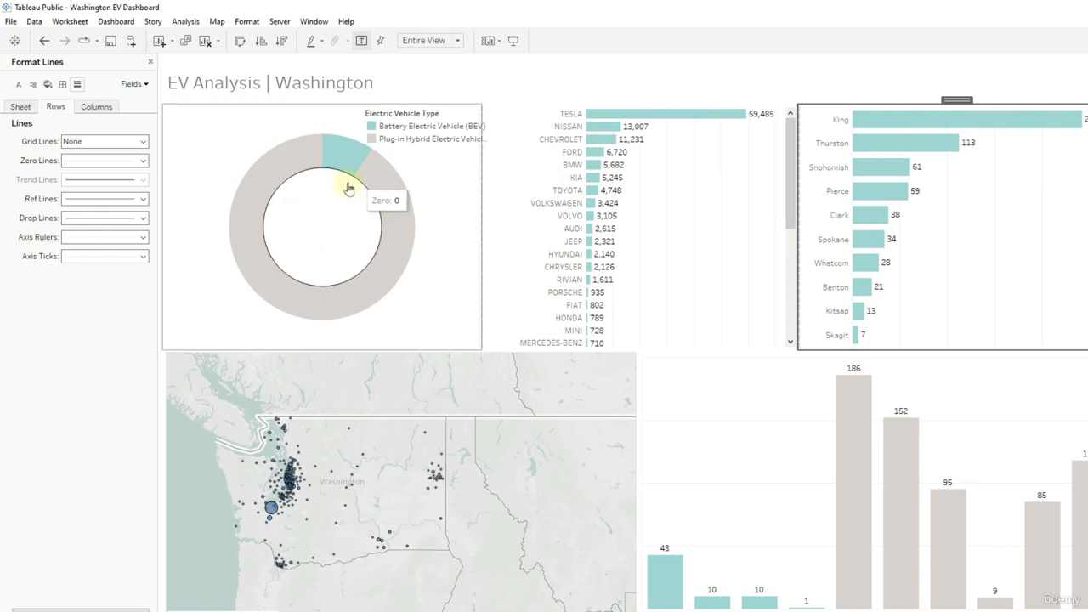
{"action": "left_click", "coordinate": [449, 198]}
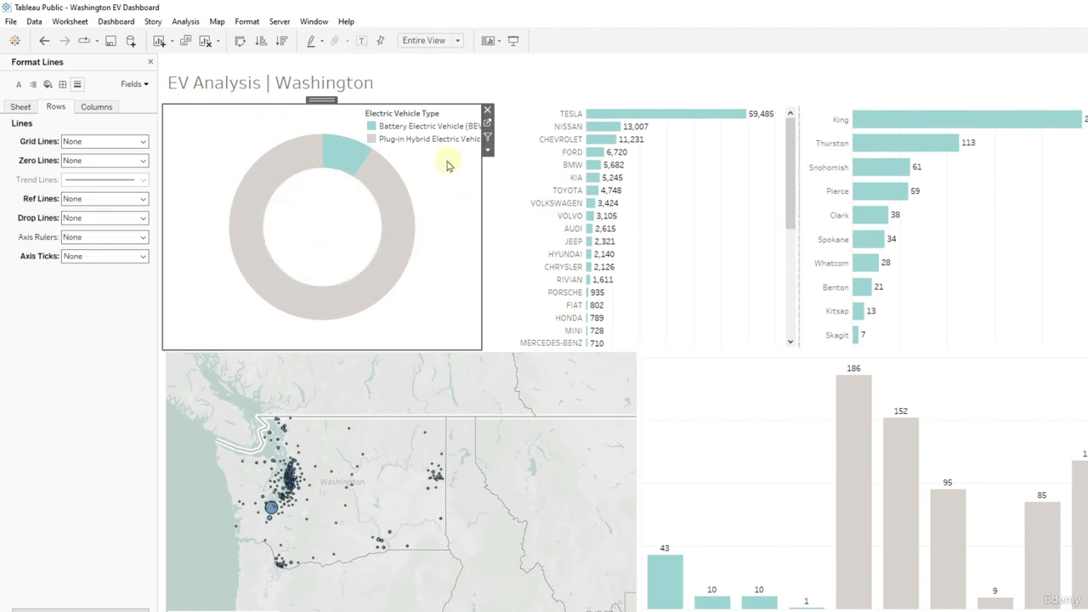
- Open the formatting options of the Electric Vehicle Type legend and hide the legend's title
{"action": "left_click", "coordinate": [444, 119]}
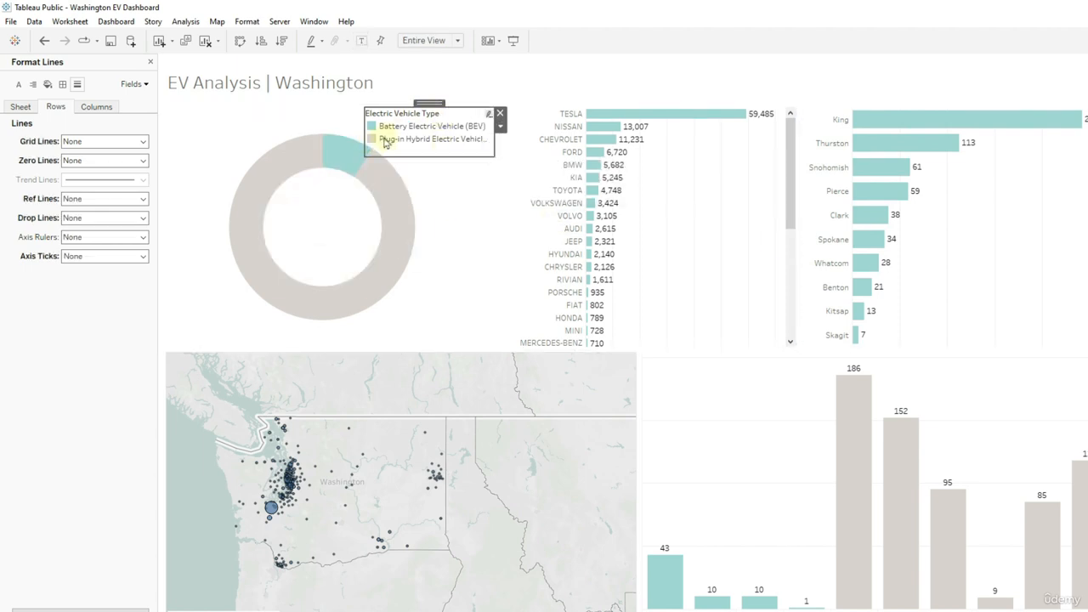
{"action": "left_click", "coordinate": [500, 126]}
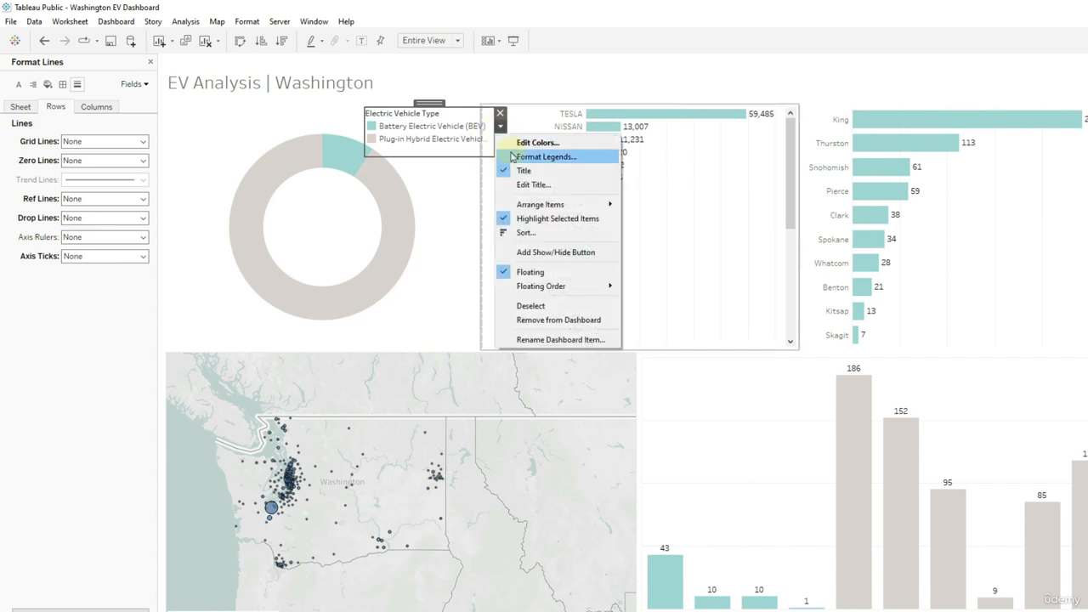
{"action": "left_click", "coordinate": [513, 158]}
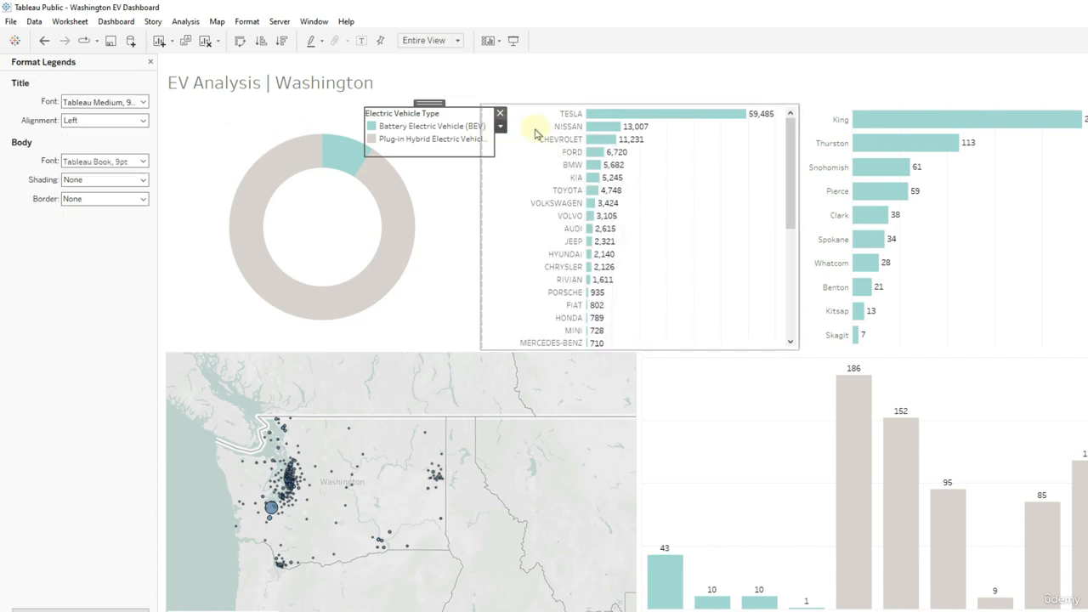
{"action": "left_click", "coordinate": [119, 102]}
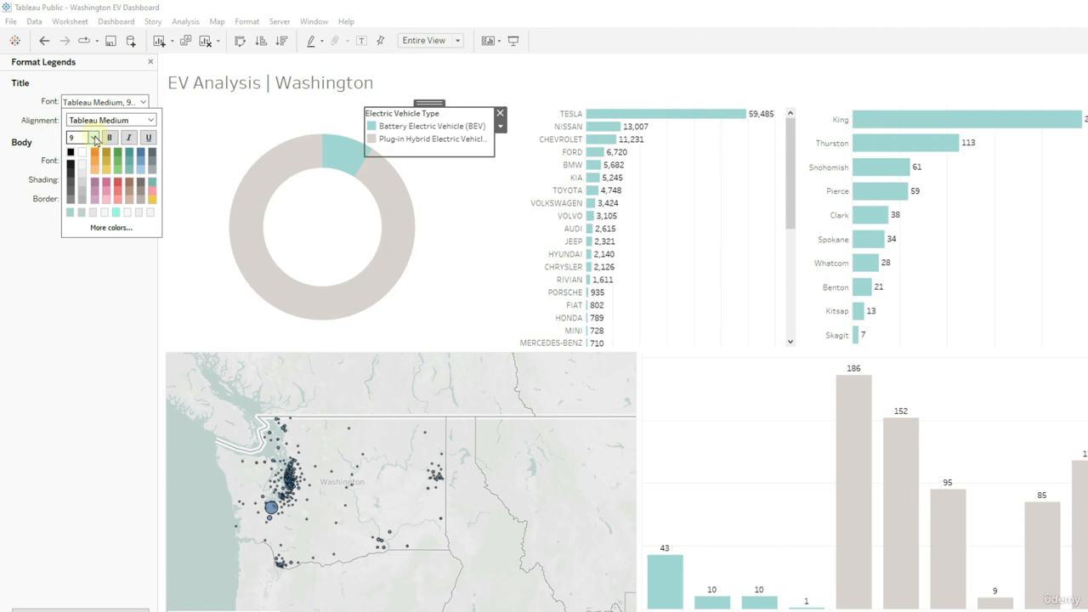
{"action": "left_click", "coordinate": [97, 282]}
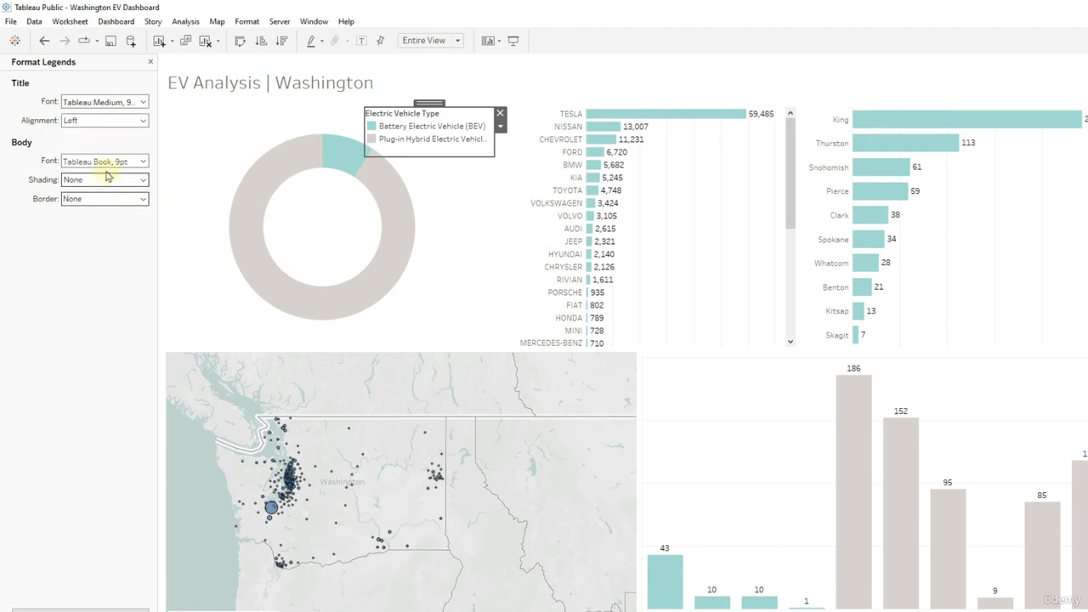
{"action": "right_click", "coordinate": [420, 119]}
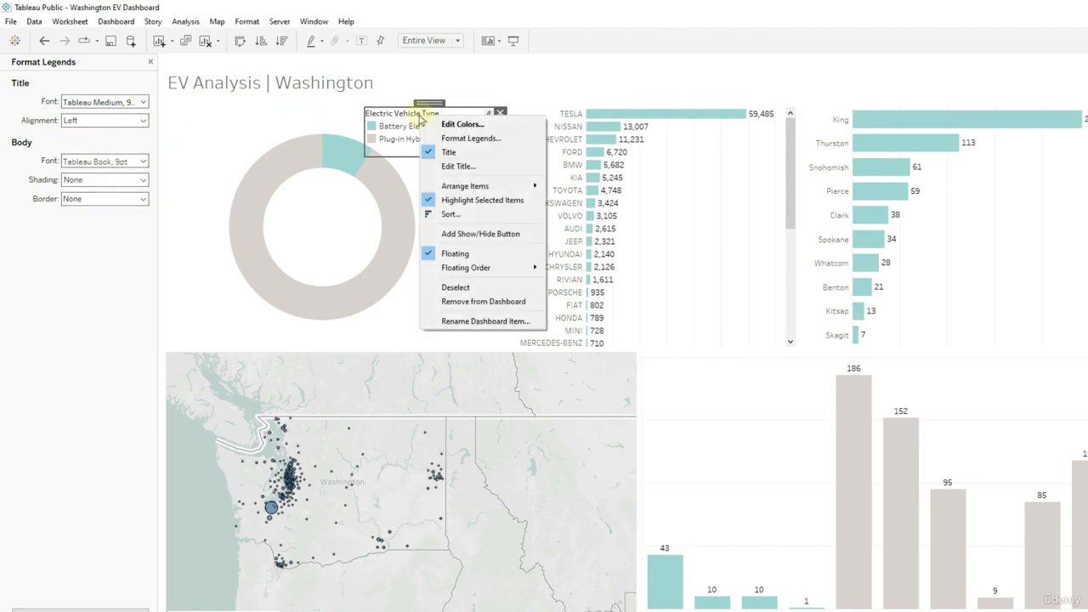
{"action": "left_click", "coordinate": [451, 150]}
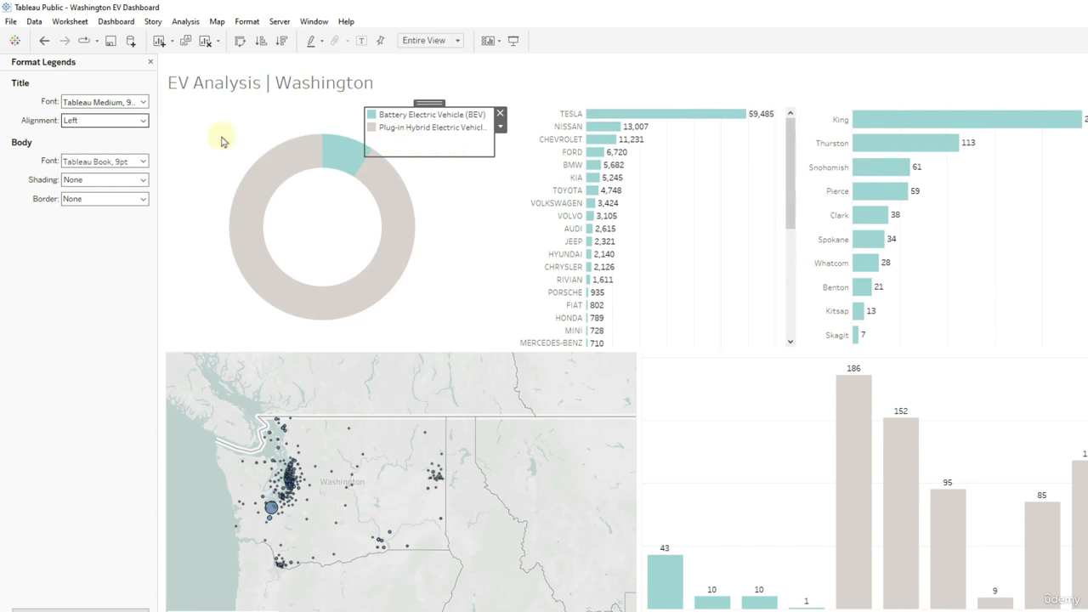
- Set the body font size of the vehicle type legend to 8 pt
{"action": "left_click", "coordinate": [85, 161]}
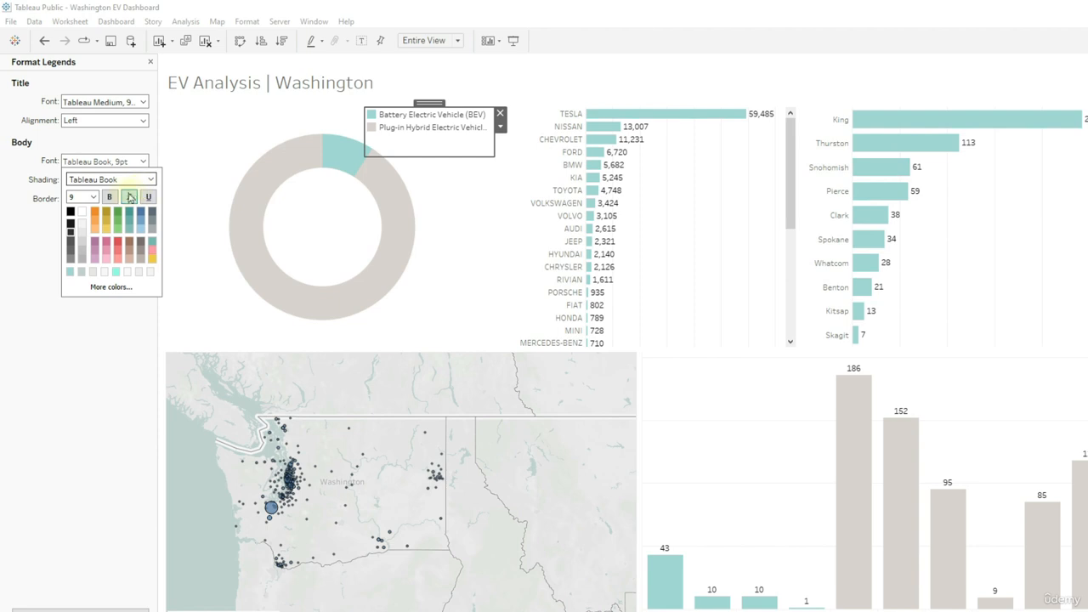
{"action": "left_click", "coordinate": [93, 197]}
{"action": "left_click", "coordinate": [81, 208]}
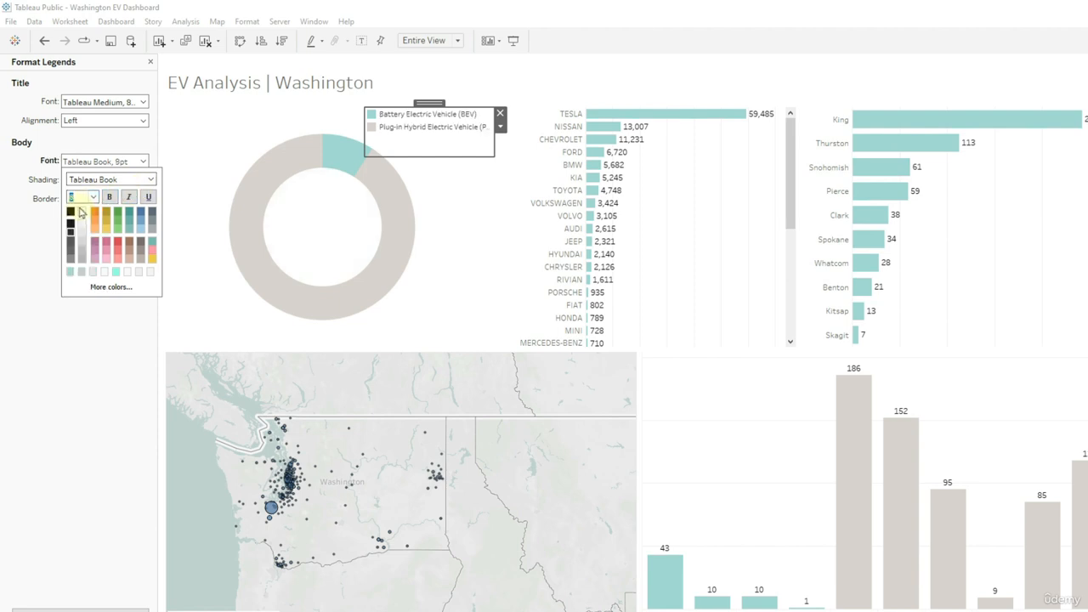
- Widen the vehicle type legend to fit its full labels, shift it slightly up and right, and trim its frame around the entries
{"action": "left_click_drag", "start_coordinate": [366, 129], "coordinate": [337, 126]}
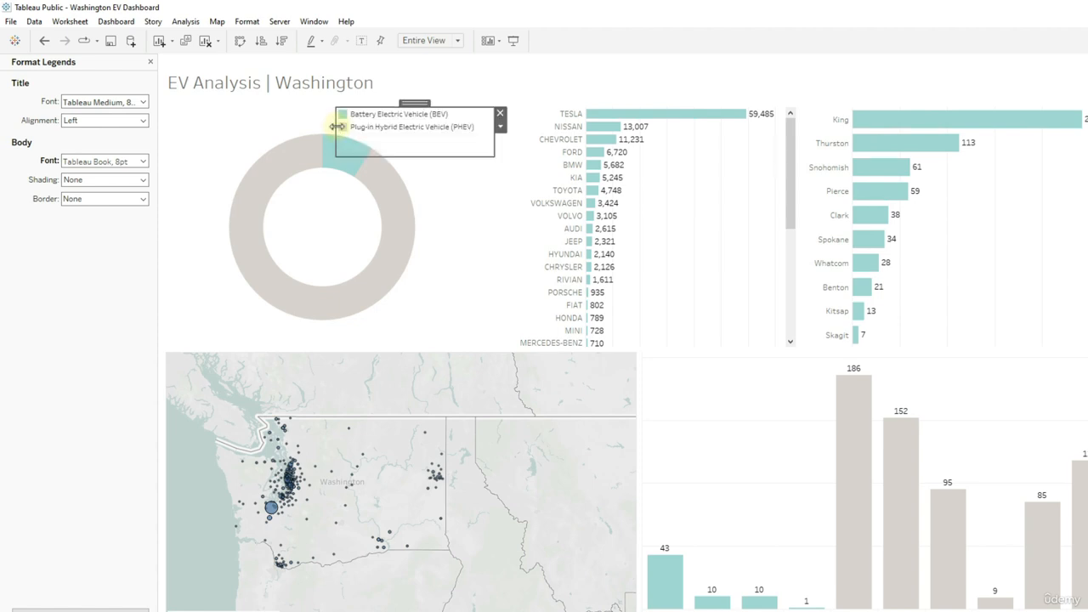
{"action": "left_click_drag", "start_coordinate": [414, 104], "coordinate": [429, 102]}
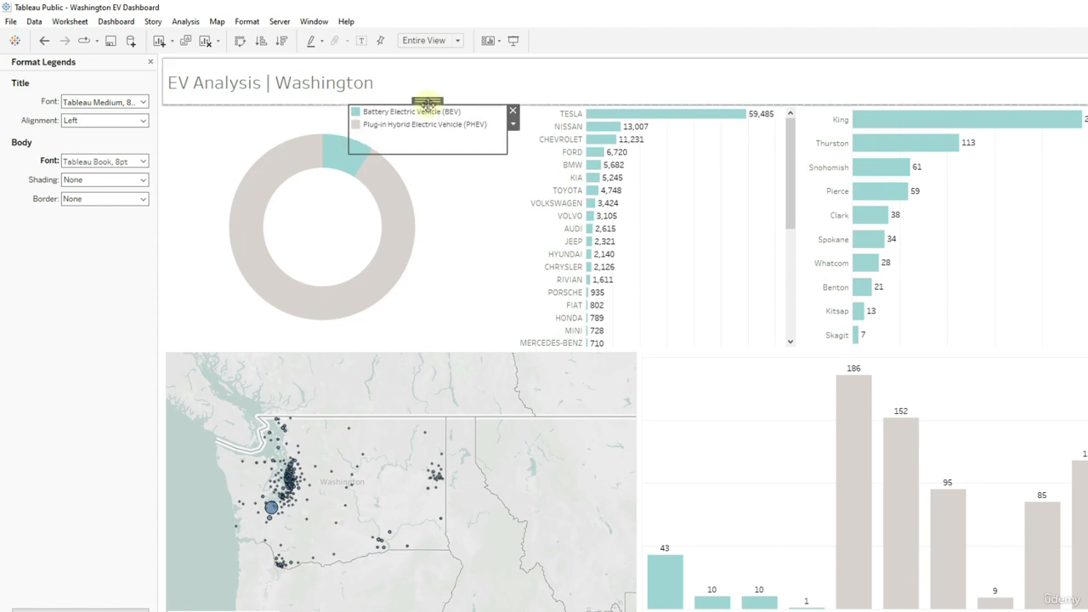
{"action": "left_click_drag", "start_coordinate": [506, 145], "coordinate": [495, 146]}
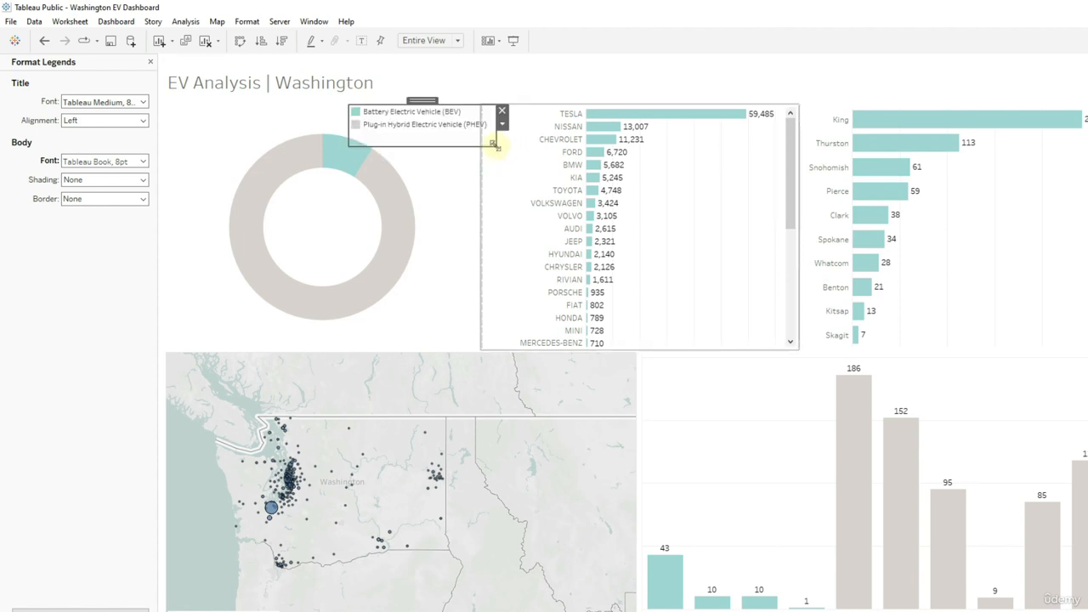
- Set the column grid lines of the car make bar chart to None
{"action": "left_click", "coordinate": [714, 208]}
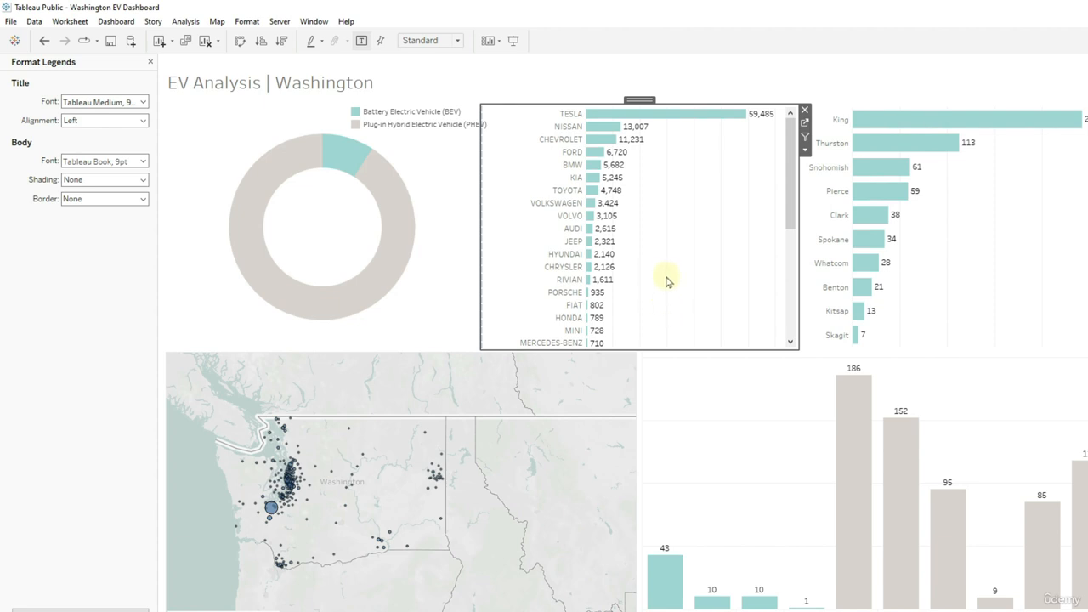
{"action": "right_click", "coordinate": [673, 231]}
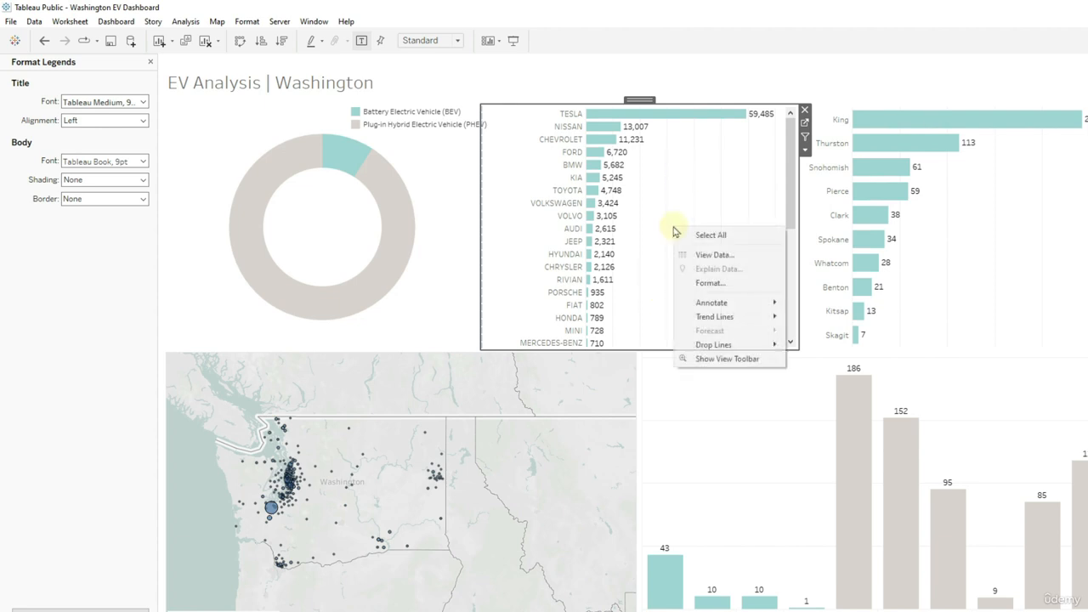
{"action": "left_click", "coordinate": [717, 281]}
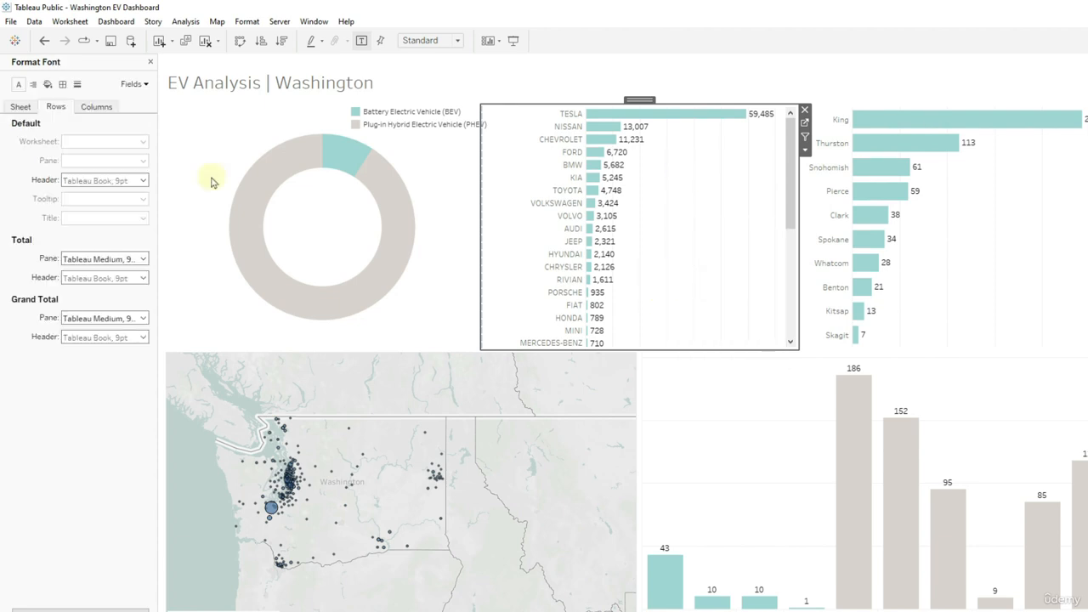
{"action": "left_click", "coordinate": [98, 109]}
{"action": "left_click", "coordinate": [77, 85]}
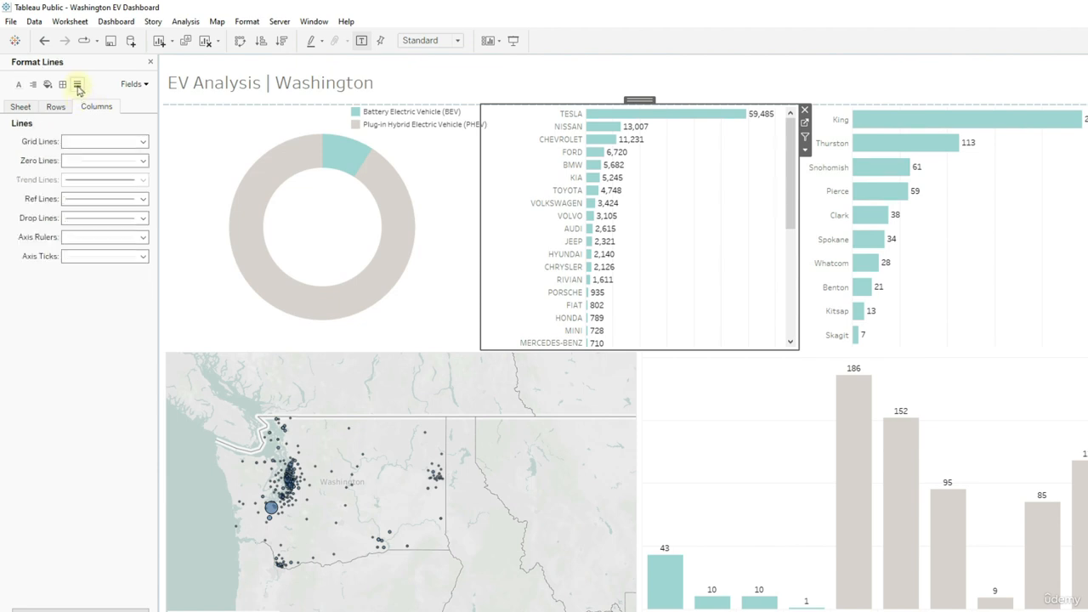
{"action": "left_click", "coordinate": [143, 141]}
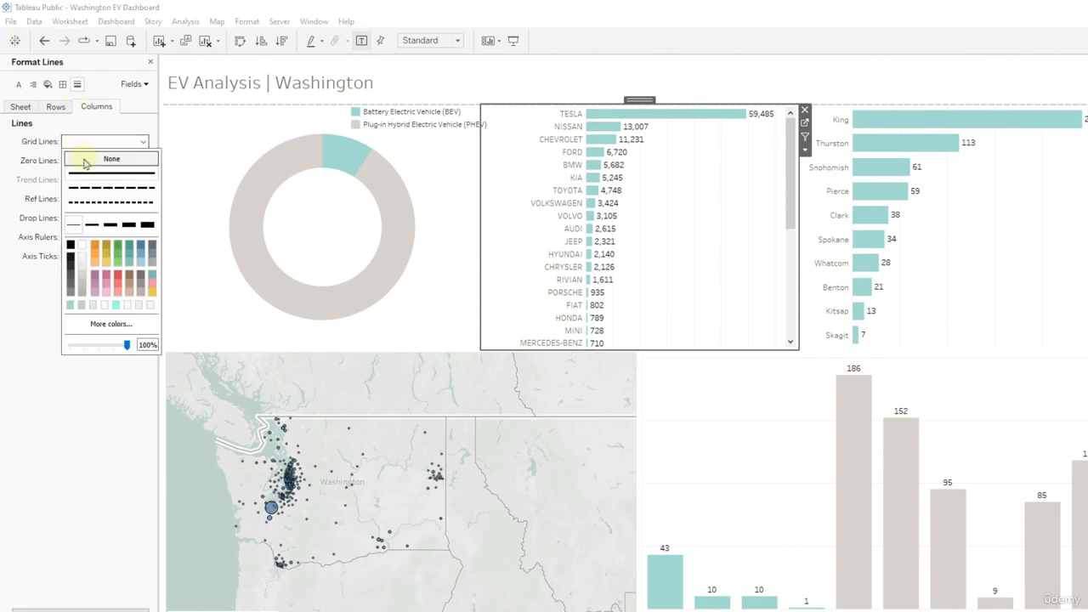
{"action": "left_click", "coordinate": [111, 153]}
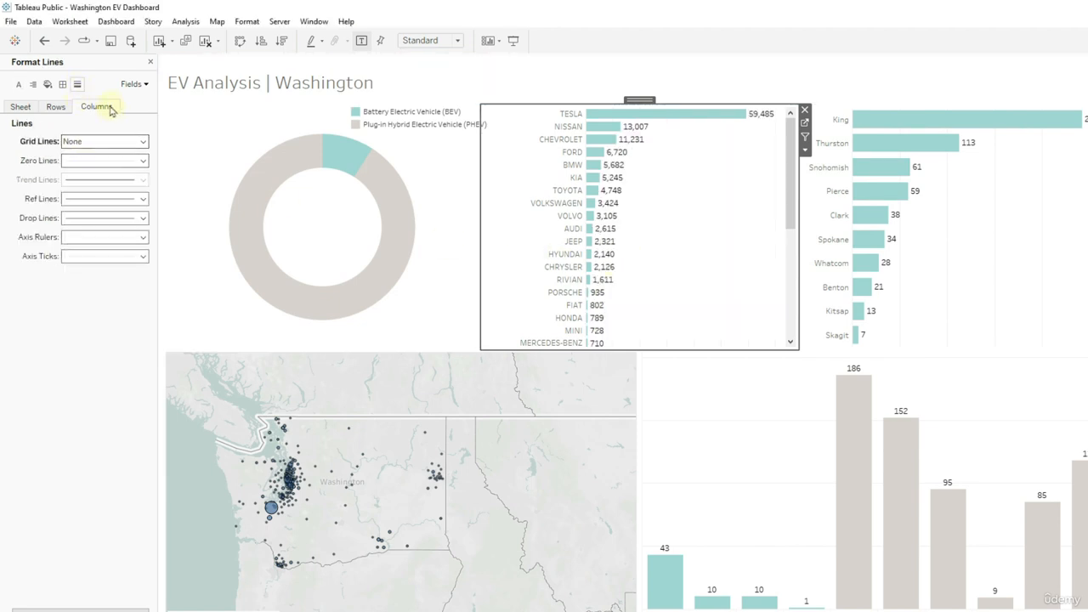
- Set the column grid lines of the county bar chart to None
{"action": "left_click", "coordinate": [952, 230]}
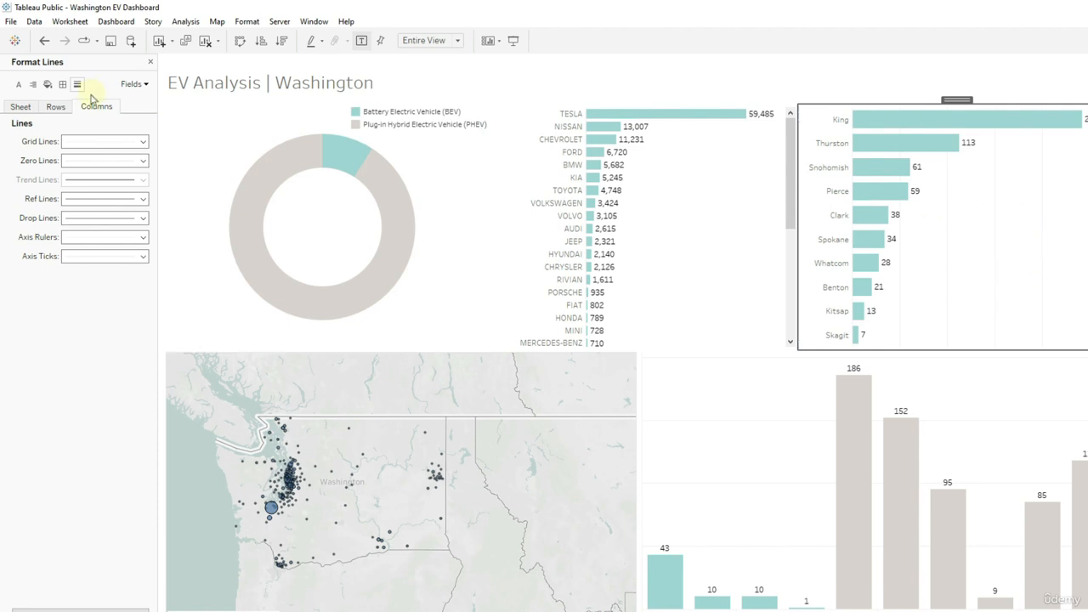
{"action": "left_click", "coordinate": [110, 146]}
{"action": "left_click", "coordinate": [110, 160]}
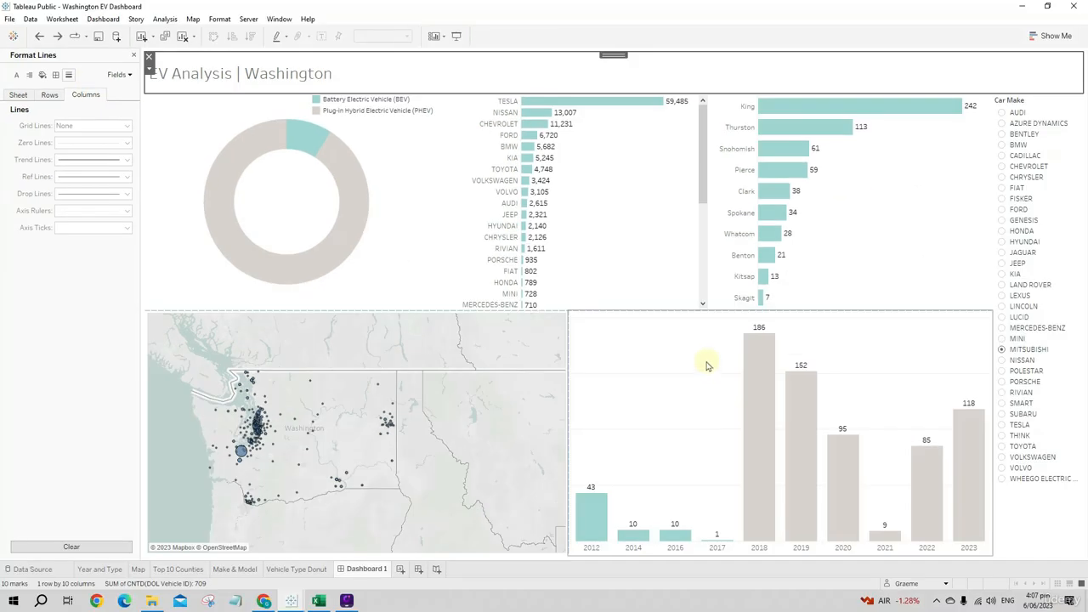
- Set the row grid lines of the yearly bar chart to None and close the line formatting options
{"action": "left_click", "coordinate": [719, 430]}
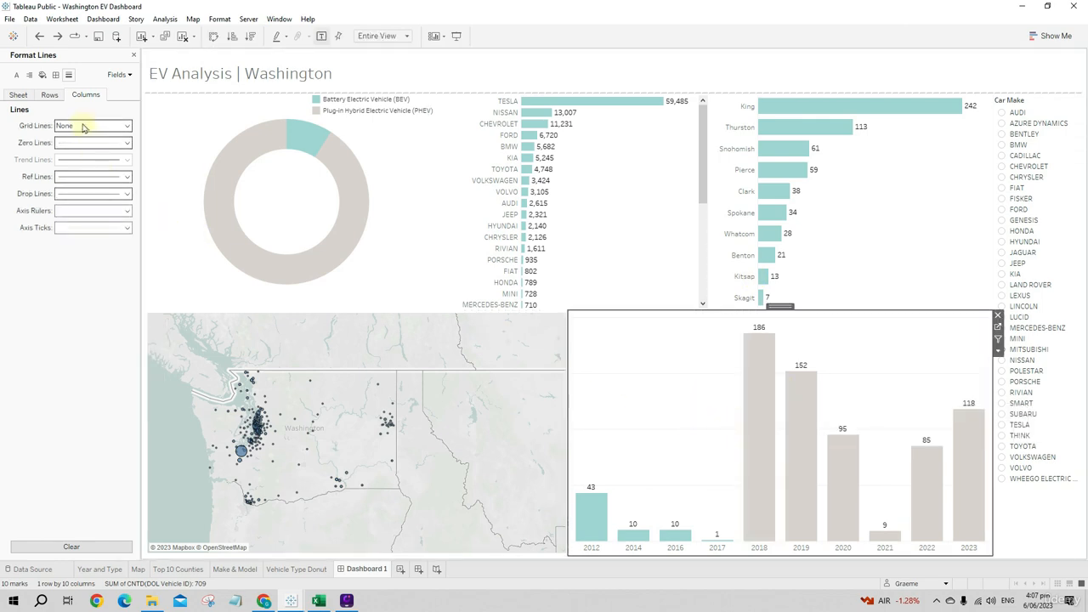
{"action": "left_click", "coordinate": [48, 95]}
{"action": "left_click", "coordinate": [91, 125]}
{"action": "left_click", "coordinate": [100, 140]}
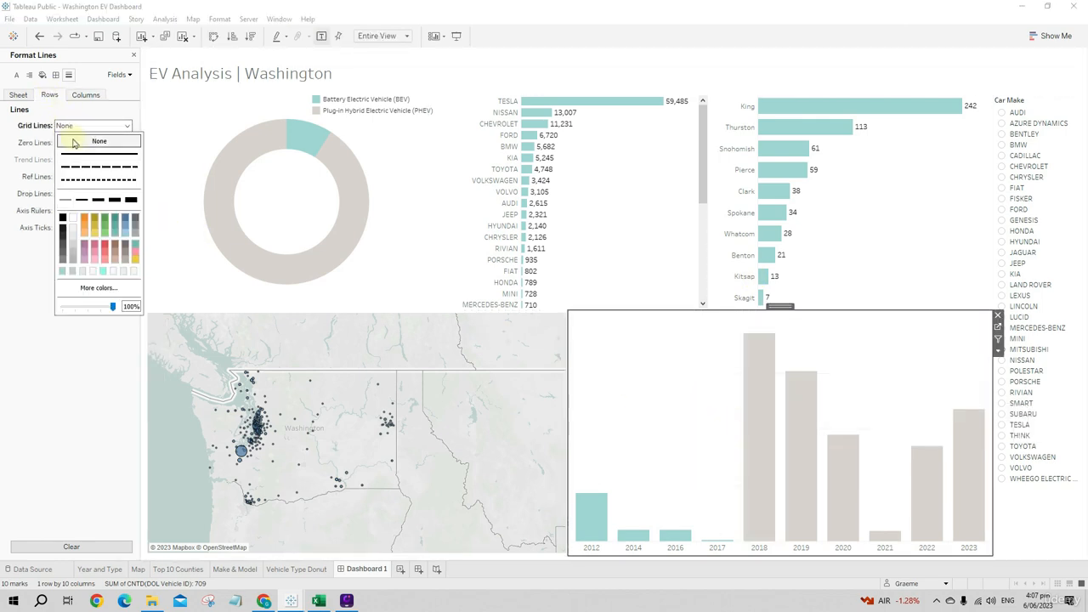
{"action": "left_click", "coordinate": [615, 262]}
{"action": "left_click", "coordinate": [648, 373]}
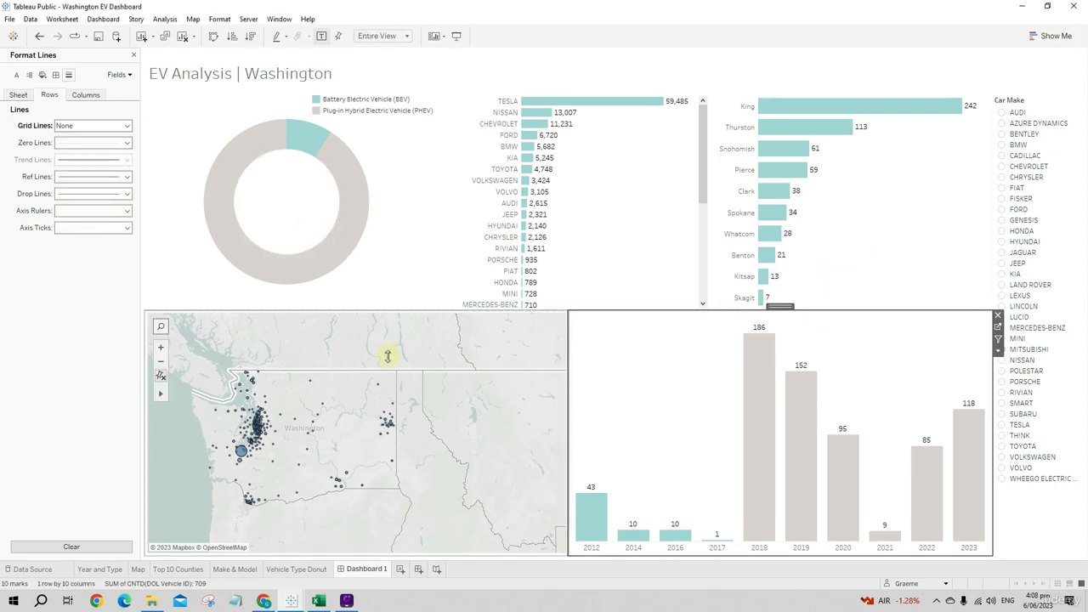
{"action": "left_click", "coordinate": [134, 55]}
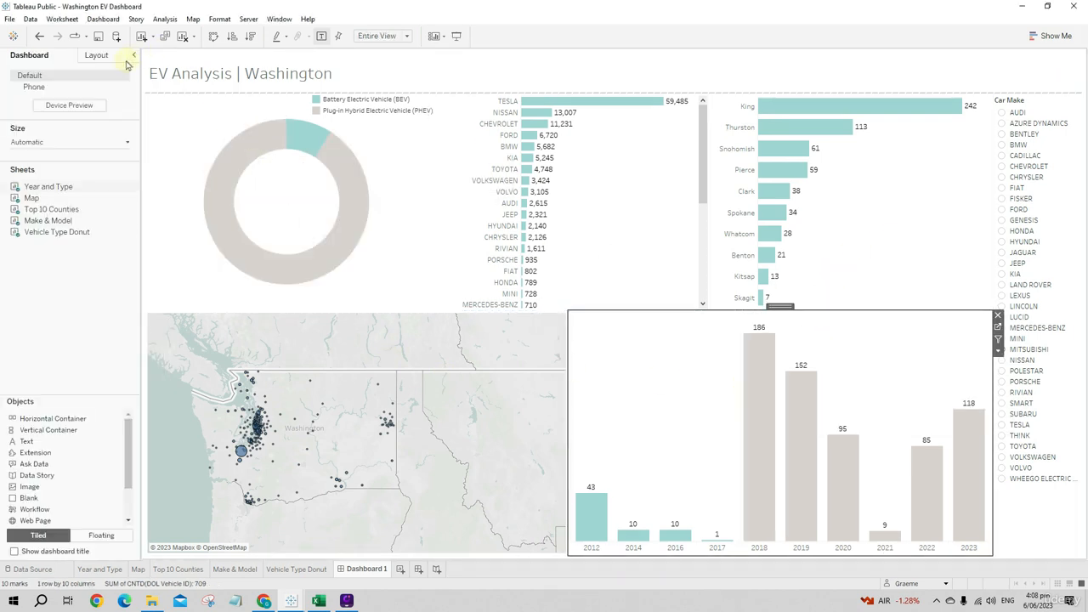
{"action": "left_click", "coordinate": [645, 356]}
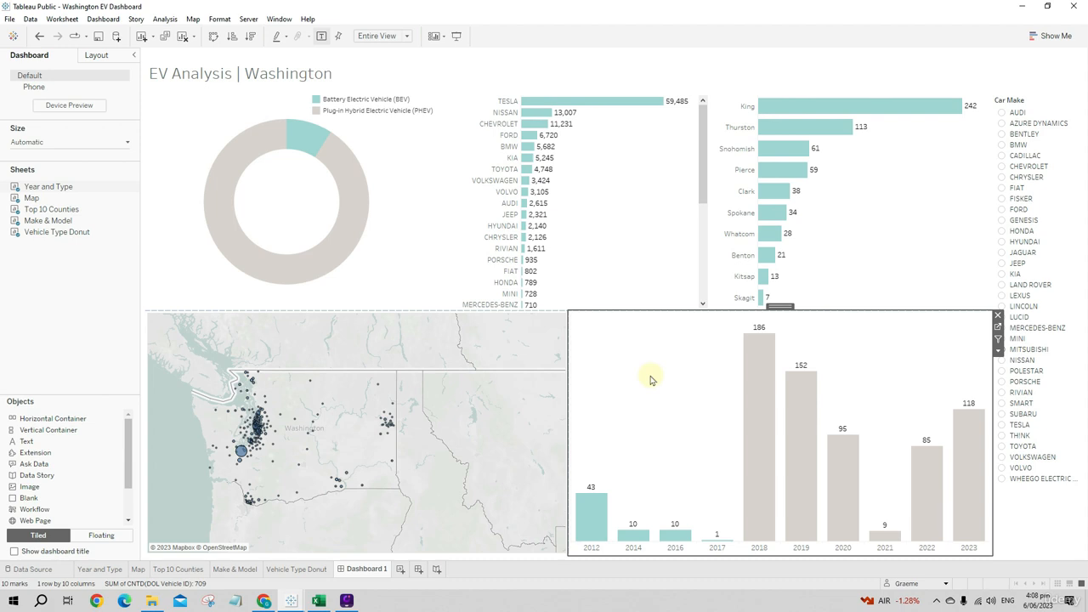
- Color the word "Washington" in the dashboard title light teal and make it bold
{"action": "double_click", "coordinate": [289, 79]}
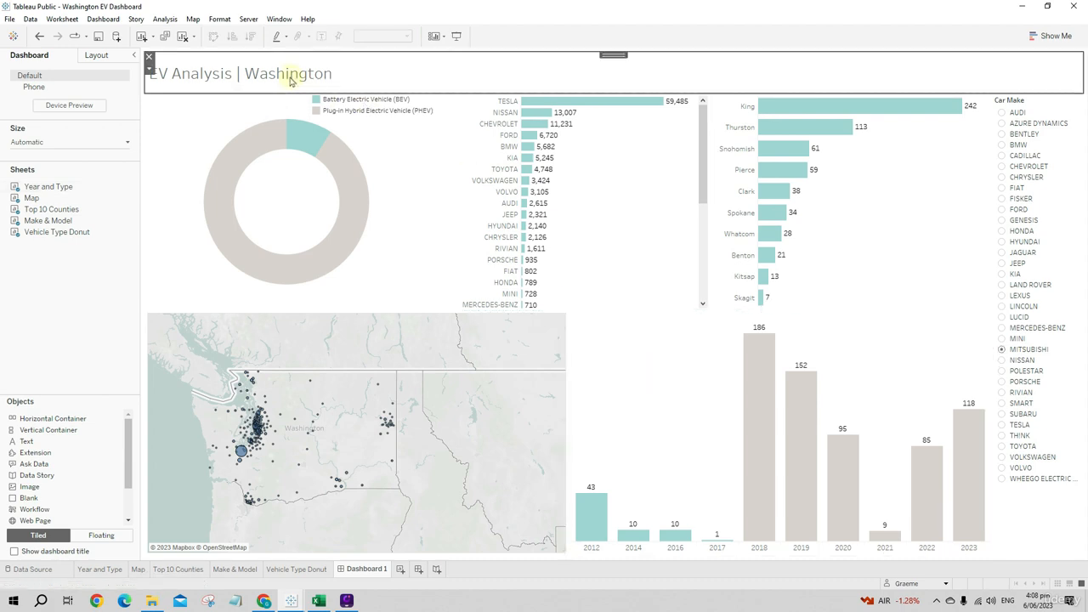
{"action": "left_click_drag", "start_coordinate": [496, 253], "coordinate": [588, 255]}
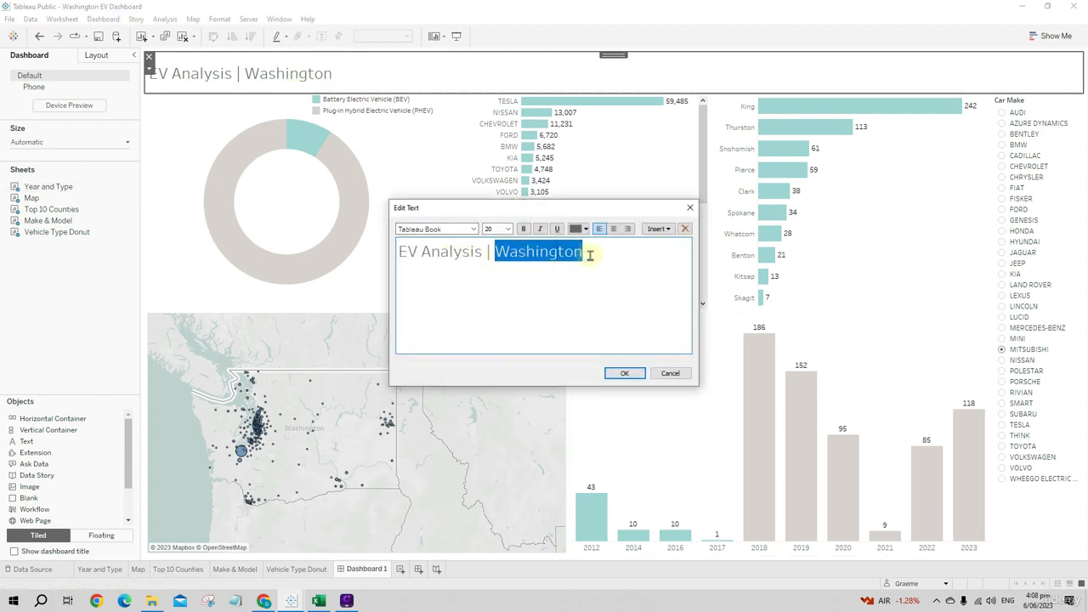
{"action": "left_click", "coordinate": [584, 230]}
{"action": "left_click", "coordinate": [575, 295]}
{"action": "left_click", "coordinate": [568, 270]}
{"action": "left_click_drag", "start_coordinate": [600, 260], "coordinate": [504, 255]}
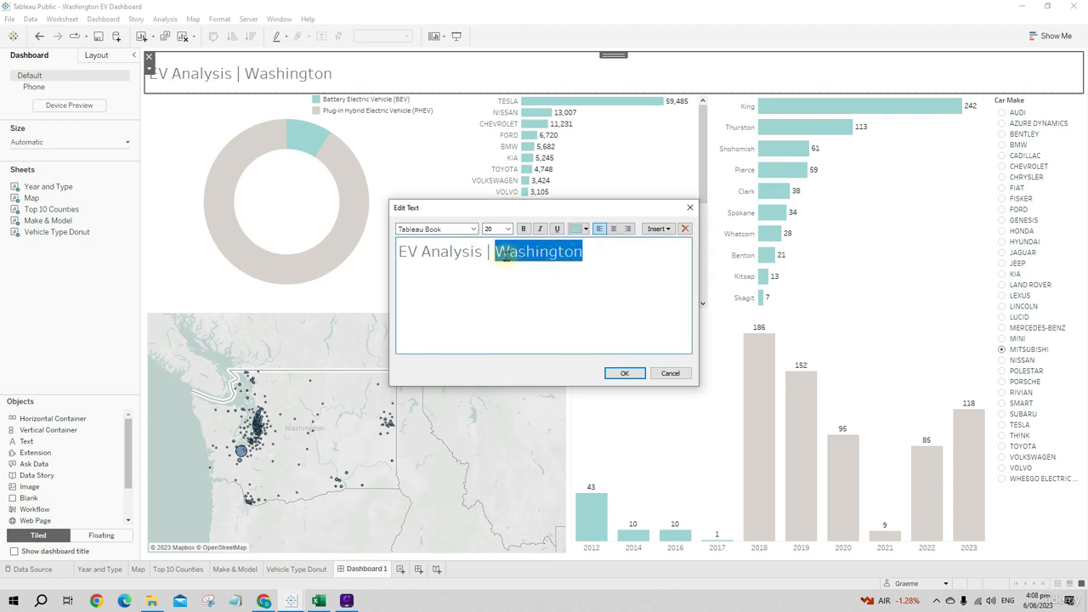
{"action": "left_click", "coordinate": [523, 230]}
{"action": "left_click", "coordinate": [604, 257]}
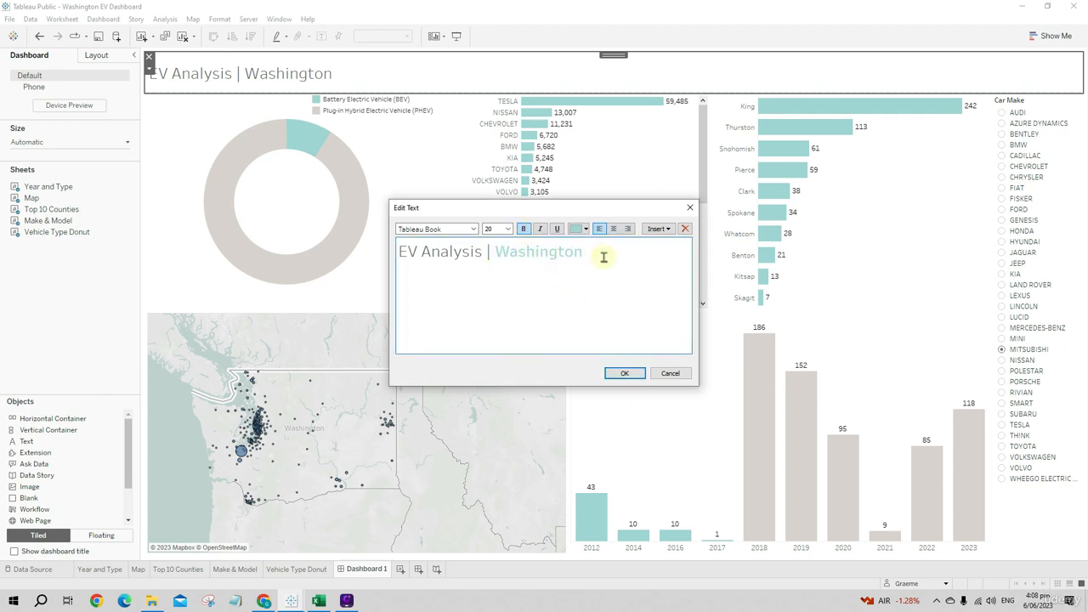
- Set the font of the whole dashboard title to Tableau Medium and apply the text changes
{"action": "left_click_drag", "start_coordinate": [601, 255], "coordinate": [395, 252]}
{"action": "left_click", "coordinate": [473, 229]}
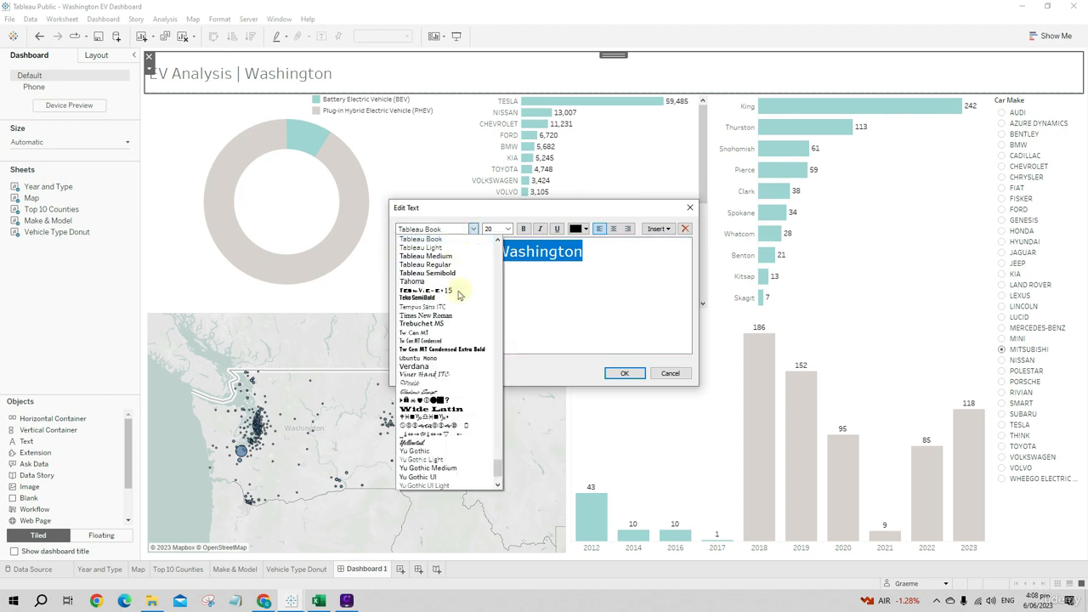
{"action": "scroll", "coordinate": [458, 353], "scroll_direction": "up", "scroll_amount": 1}
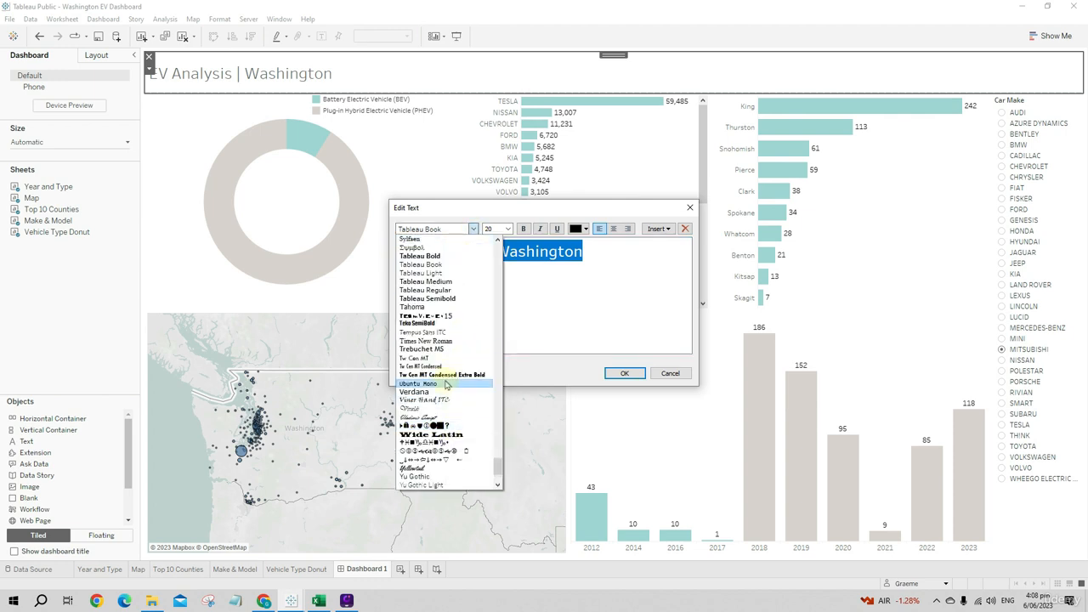
{"action": "left_click", "coordinate": [433, 281]}
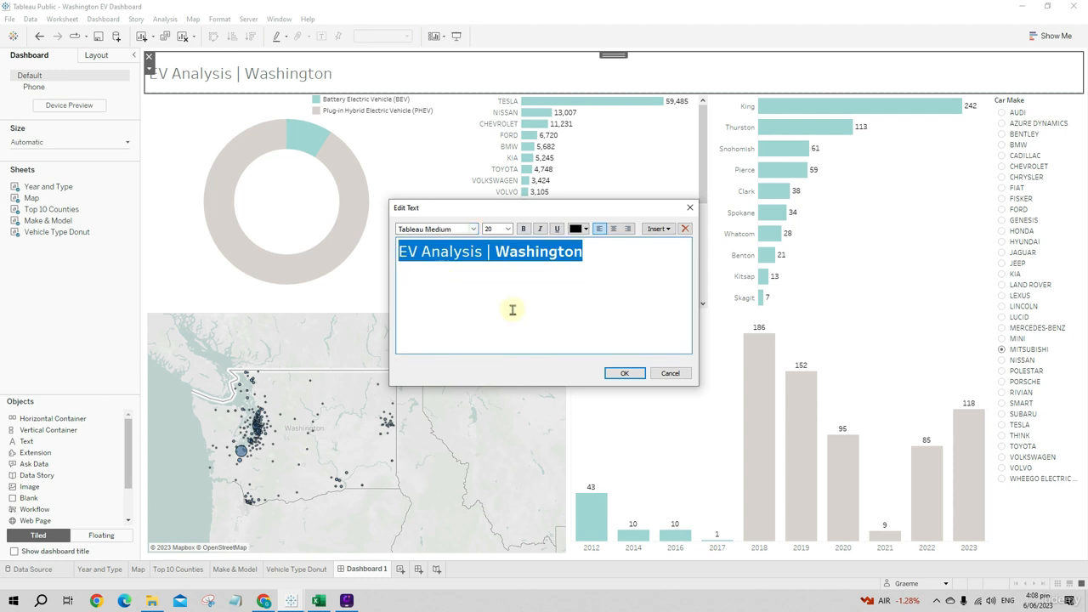
{"action": "left_click", "coordinate": [627, 373]}
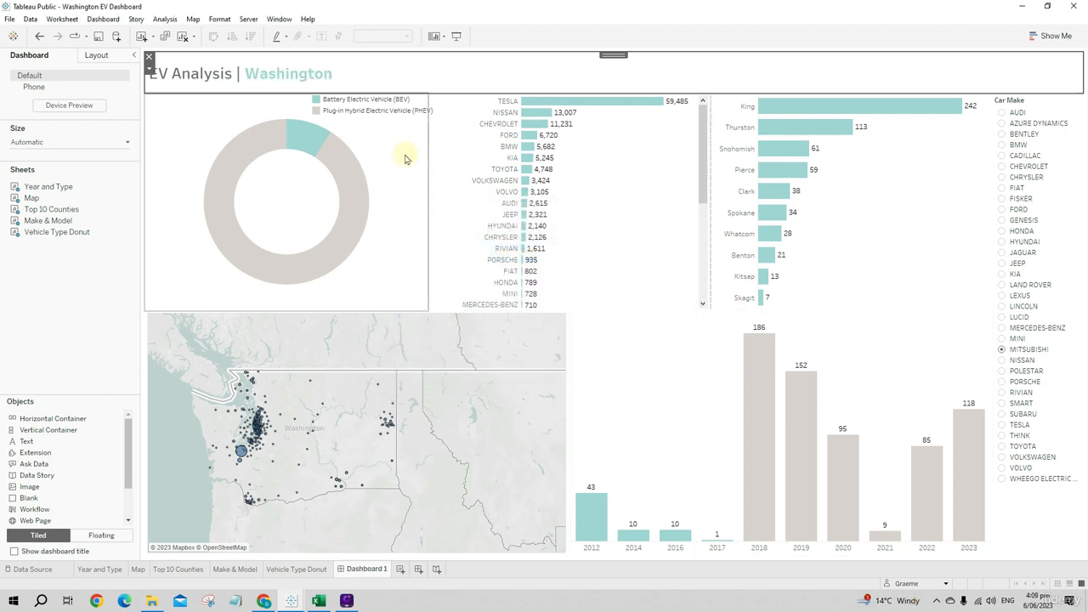
- Zoom the map in slightly on the vehicle locations in Washington
{"action": "left_click", "coordinate": [600, 356]}
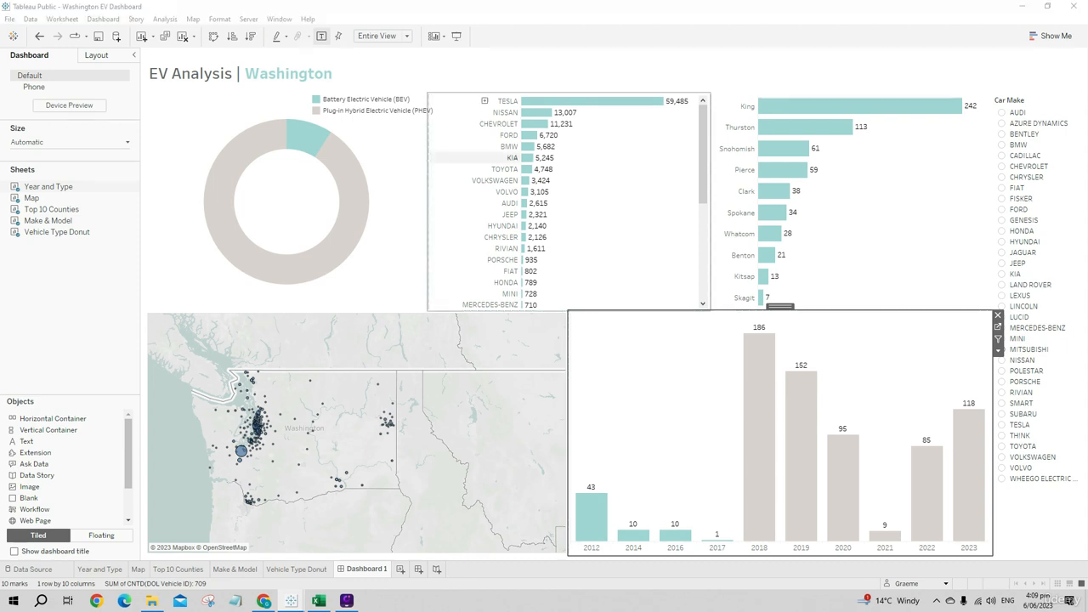
{"action": "scroll", "coordinate": [281, 451], "scroll_direction": "up", "scroll_amount": 2}
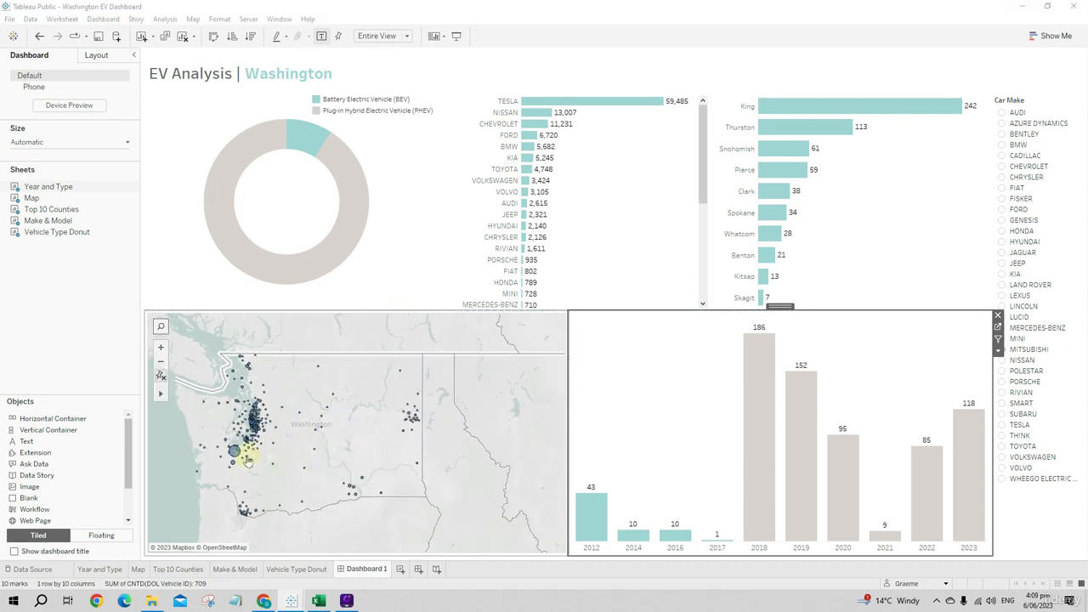
- Pan the map and zoom in slightly so Washington and its vehicle locations fill the map area
{"action": "left_click", "coordinate": [299, 457]}
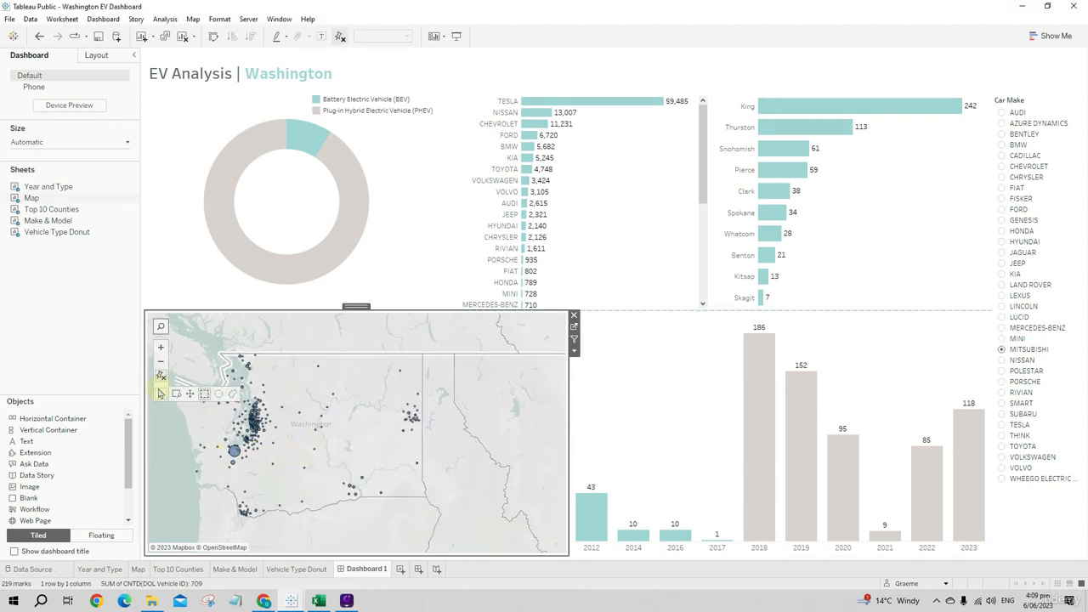
{"action": "left_click_drag", "start_coordinate": [281, 439], "coordinate": [325, 479]}
{"action": "left_click", "coordinate": [292, 450]}
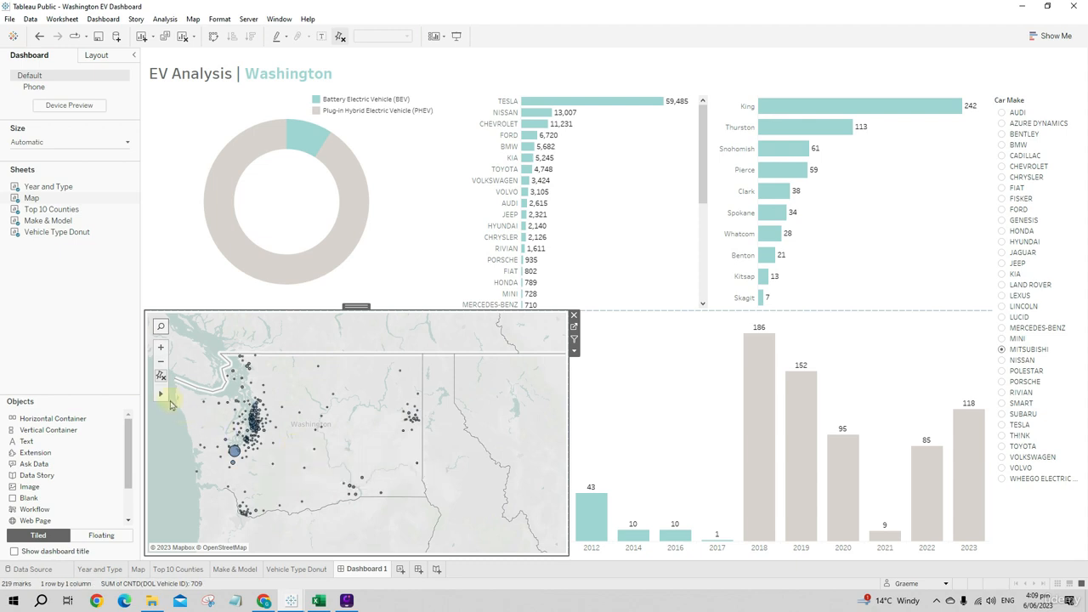
{"action": "left_click", "coordinate": [193, 397]}
{"action": "mouse_move", "coordinate": [297, 437]}
{"action": "left_mouse_down"}
{"action": "mouse_move", "coordinate": [314, 449]}
{"action": "mouse_move", "coordinate": [323, 437]}
{"action": "mouse_move", "coordinate": [313, 437]}
{"action": "left_mouse_up"}
{"action": "scroll", "coordinate": [249, 449], "scroll_direction": "up", "scroll_amount": 2}
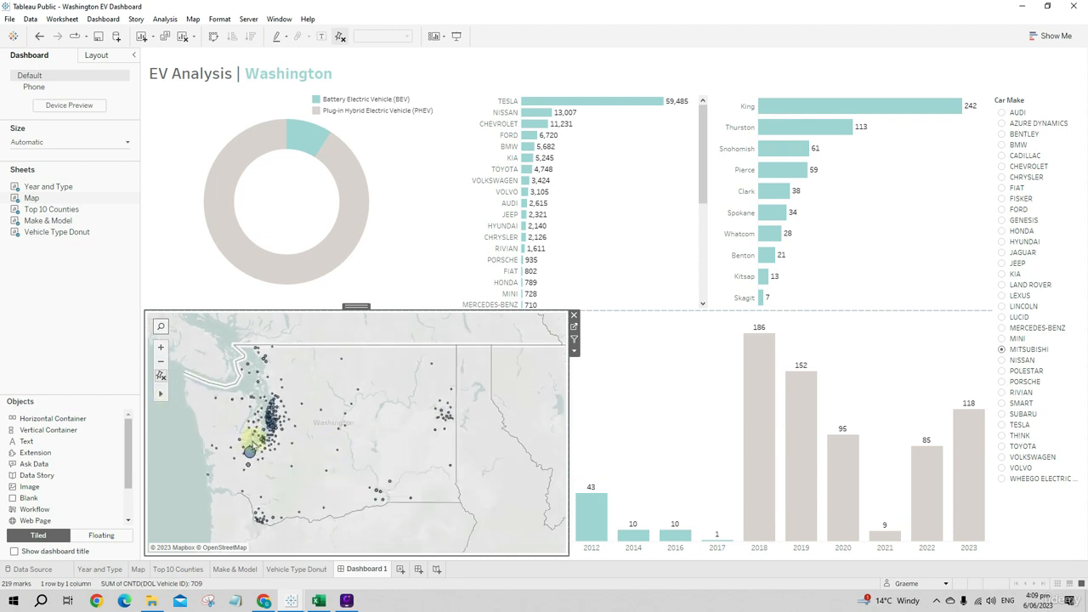
{"action": "left_click", "coordinate": [178, 395]}
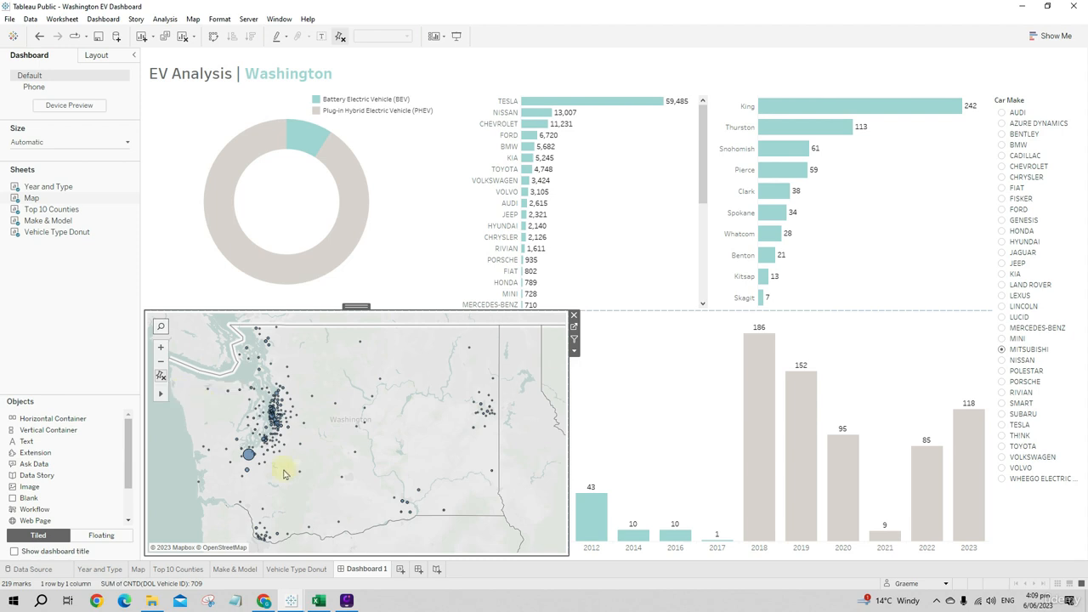
{"action": "left_click_drag", "start_coordinate": [315, 464], "coordinate": [344, 462]}
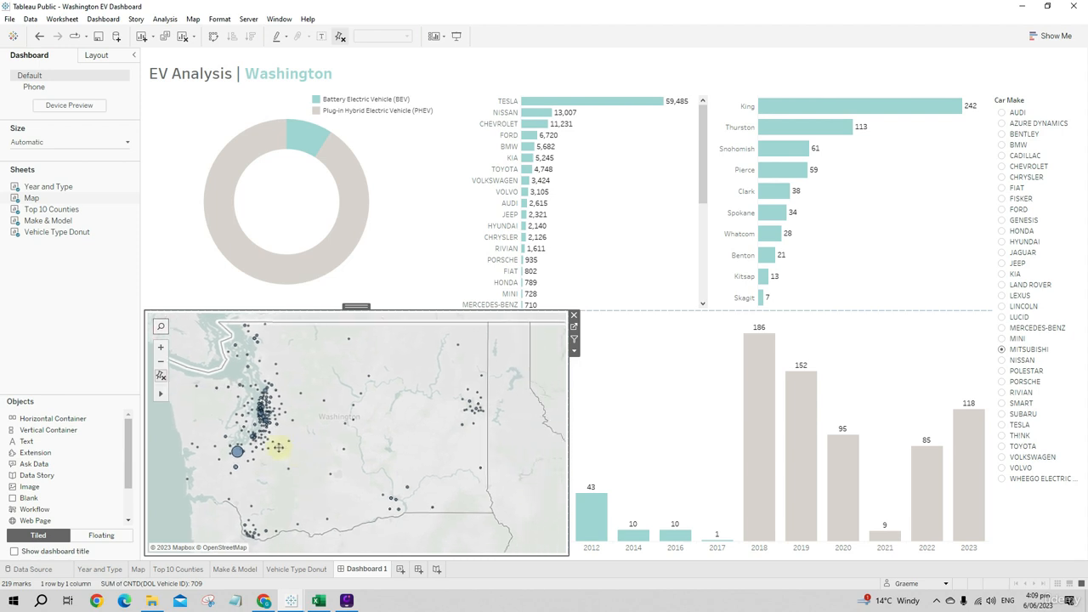
{"action": "left_click", "coordinate": [655, 442]}
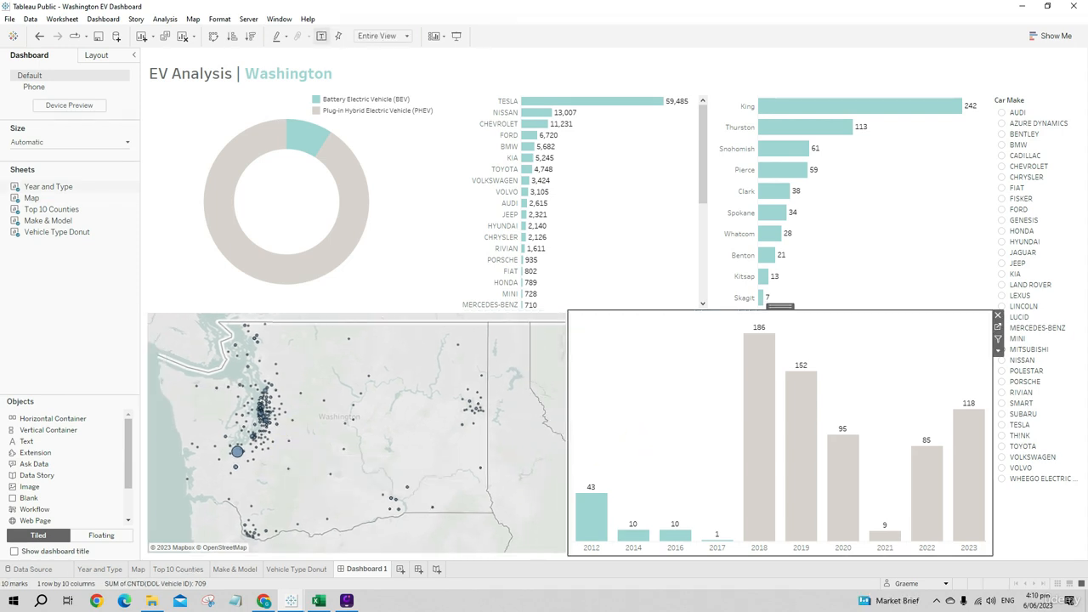
- Center the title of the Car Make parameter list and apply the change
{"action": "right_click", "coordinate": [1005, 106]}
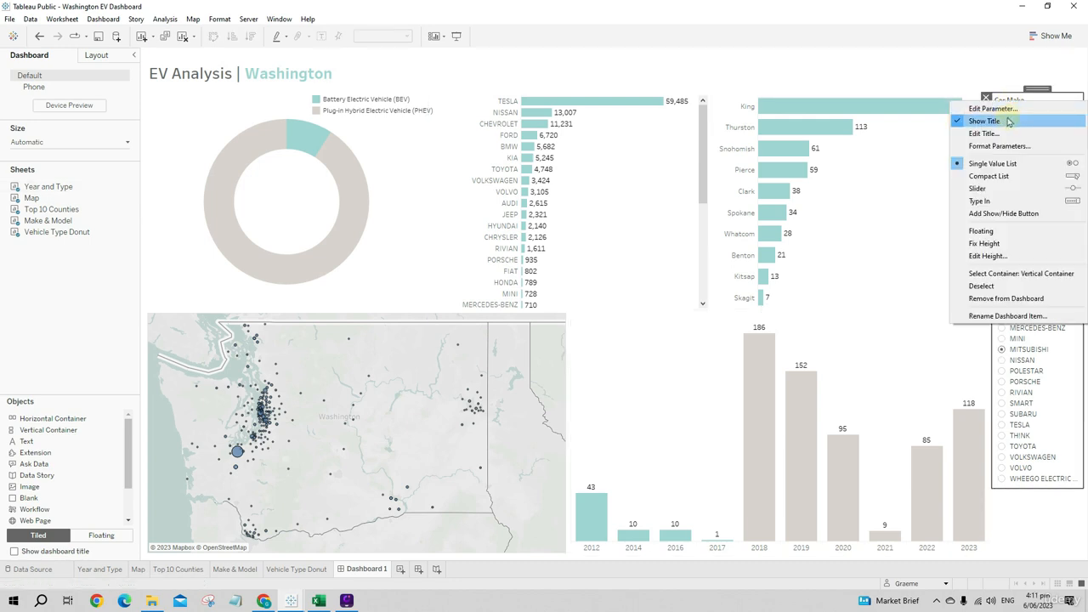
{"action": "left_click", "coordinate": [1010, 134]}
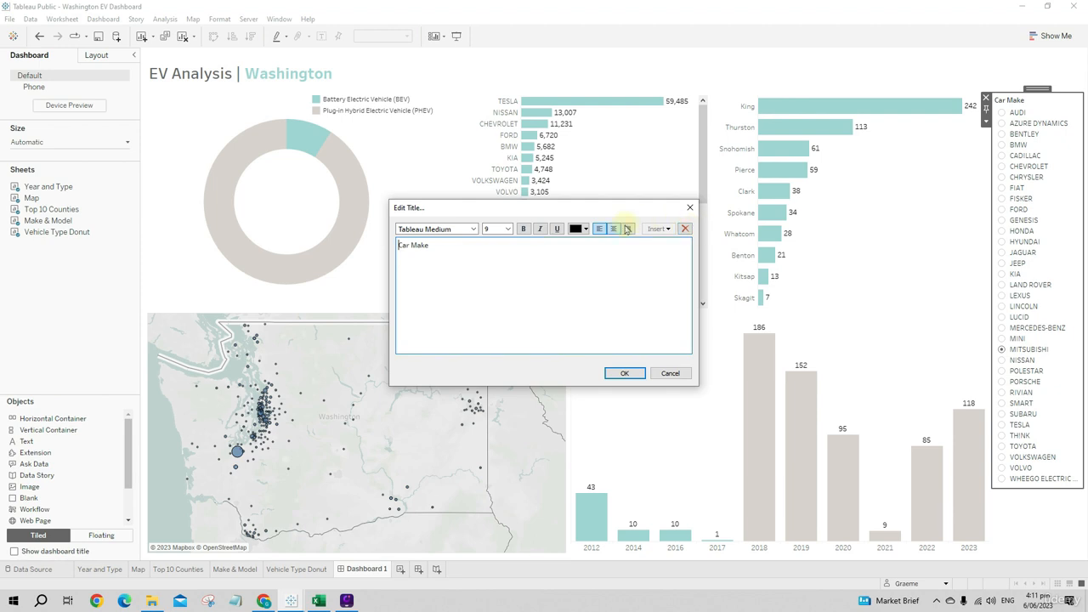
{"action": "left_click", "coordinate": [613, 230]}
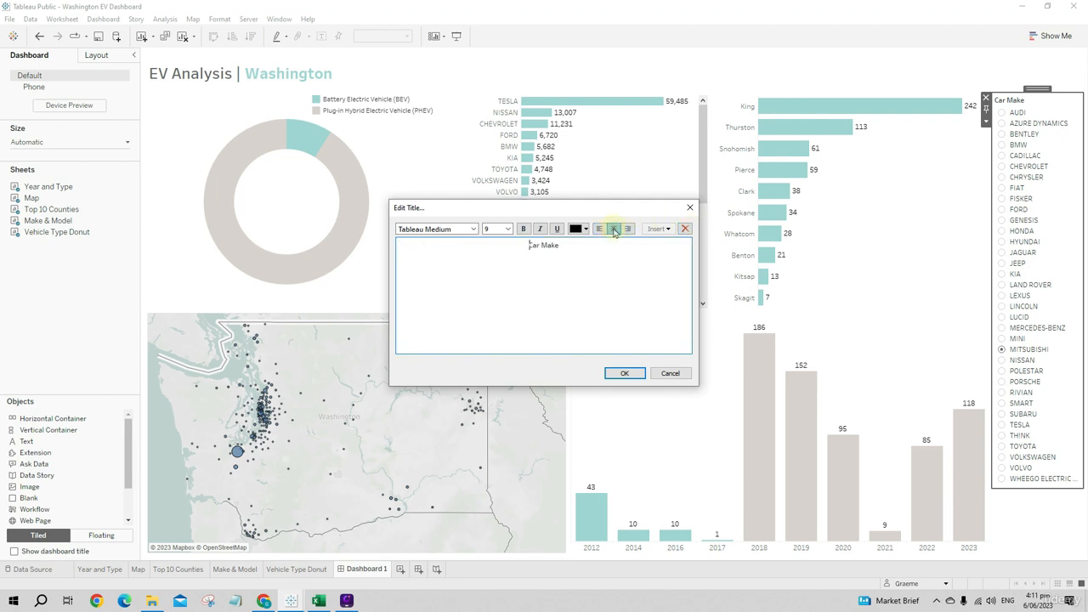
{"action": "left_click", "coordinate": [624, 373]}
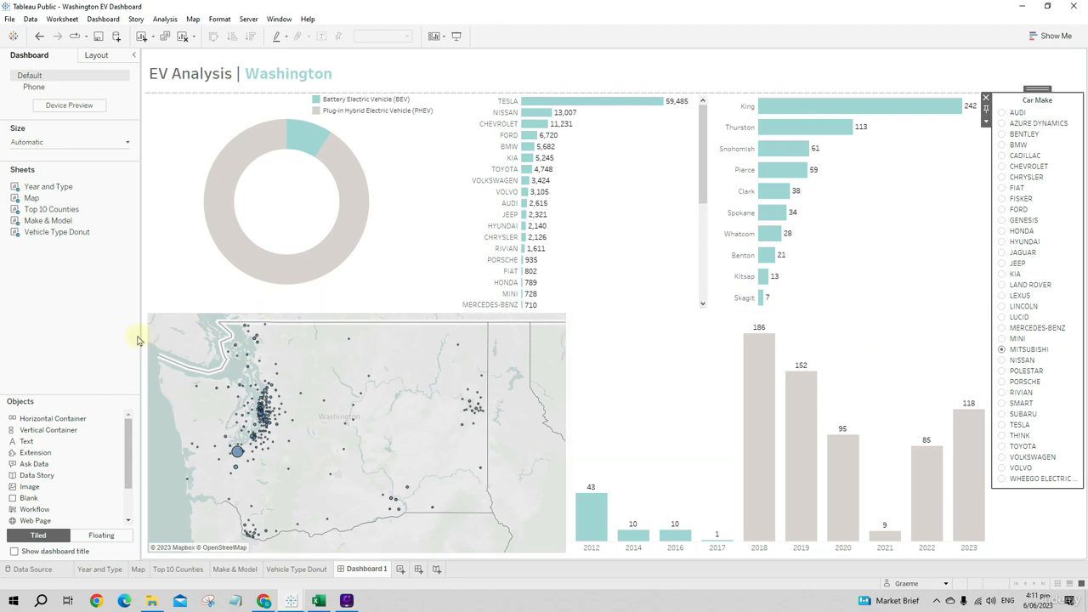
- Add a text heading "Vehicles Owned by Postcode" above the map and shrink it to a strip about 32 pixels high
{"action": "left_click_drag", "start_coordinate": [39, 430], "coordinate": [371, 329]}
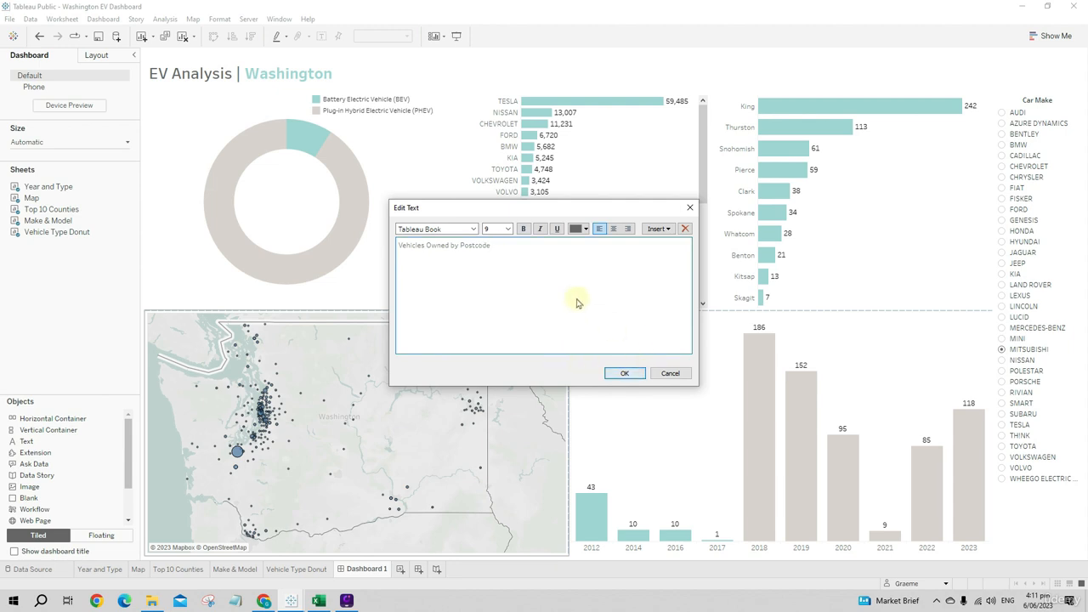
{"action": "left_click_drag", "start_coordinate": [510, 246], "coordinate": [399, 246]}
{"action": "left_click", "coordinate": [532, 246]}
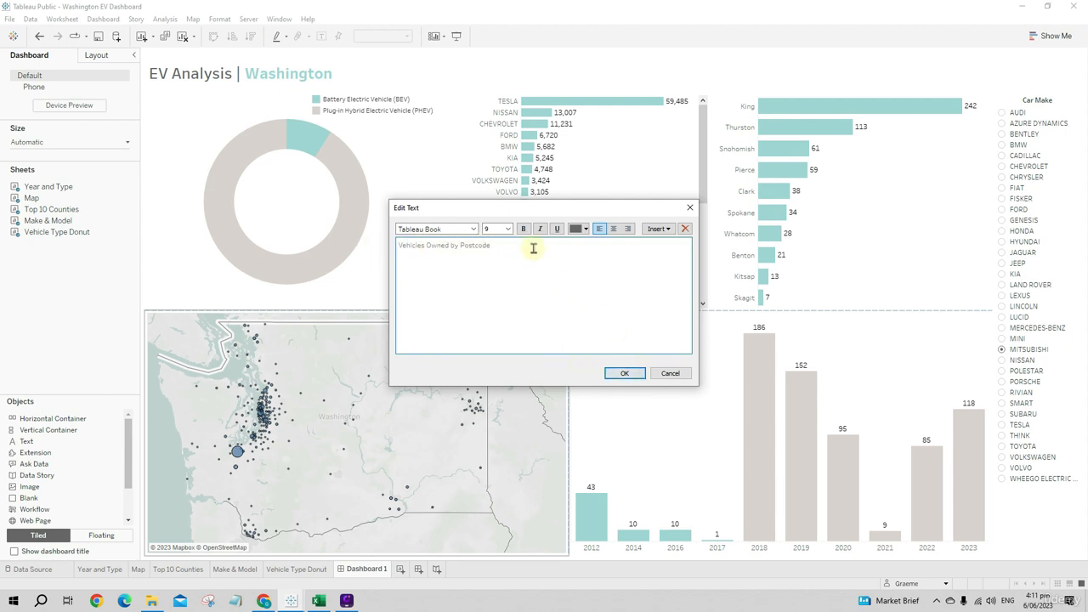
{"action": "left_click", "coordinate": [624, 373]}
{"action": "left_click_drag", "start_coordinate": [376, 435], "coordinate": [406, 326]}
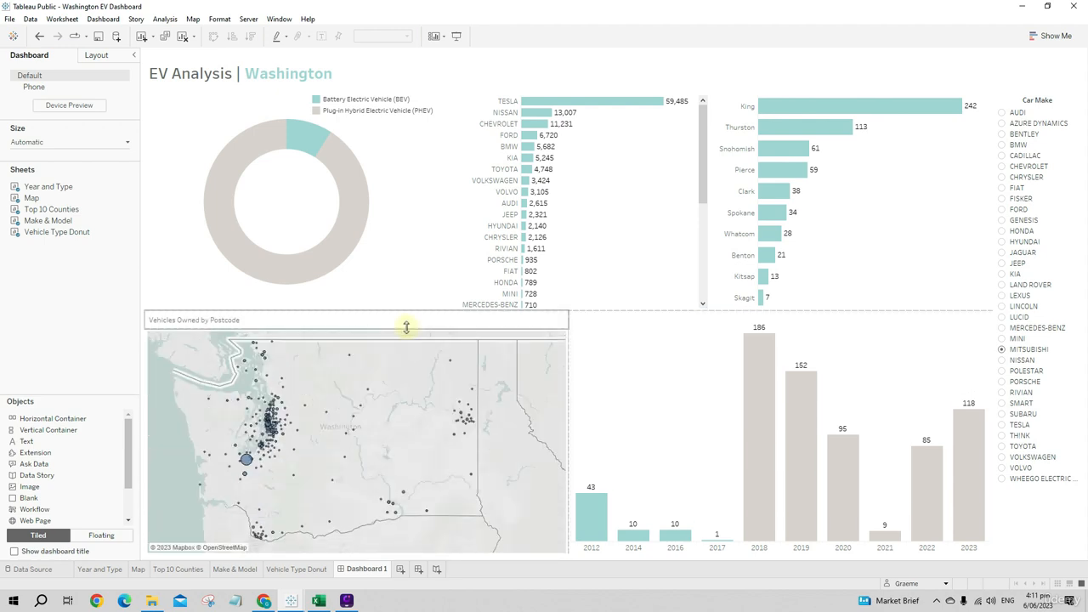
- Center the "Vehicles Owned by Postcode" heading and set its font to Tableau Medium
{"action": "double_click", "coordinate": [309, 317]}
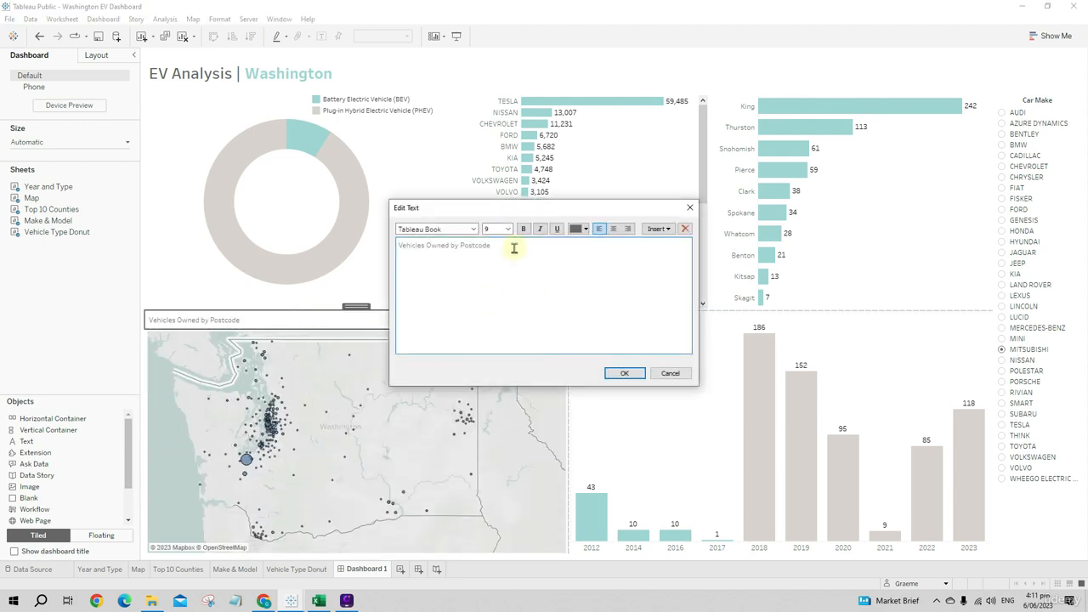
{"action": "left_click_drag", "start_coordinate": [513, 246], "coordinate": [390, 245]}
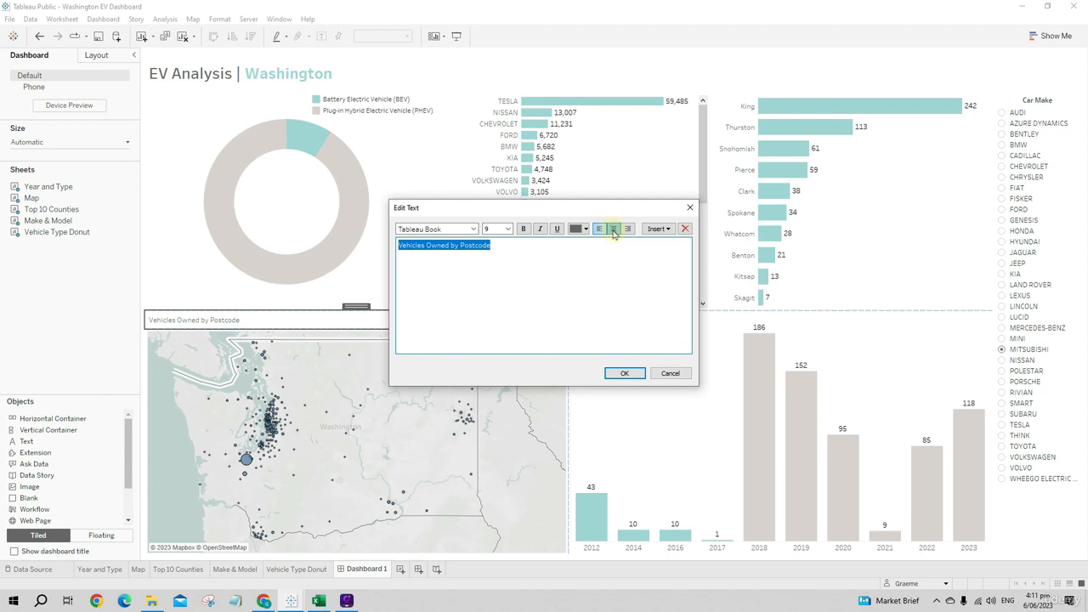
{"action": "left_click", "coordinate": [612, 229]}
{"action": "left_click", "coordinate": [473, 228]}
{"action": "left_click", "coordinate": [462, 250]}
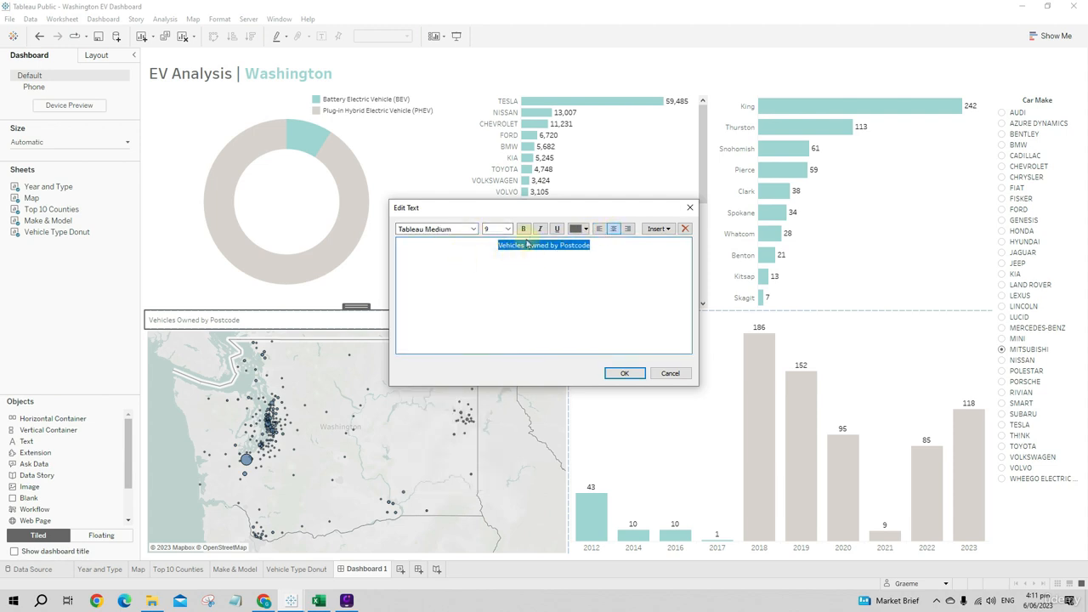
{"action": "left_click", "coordinate": [624, 374]}
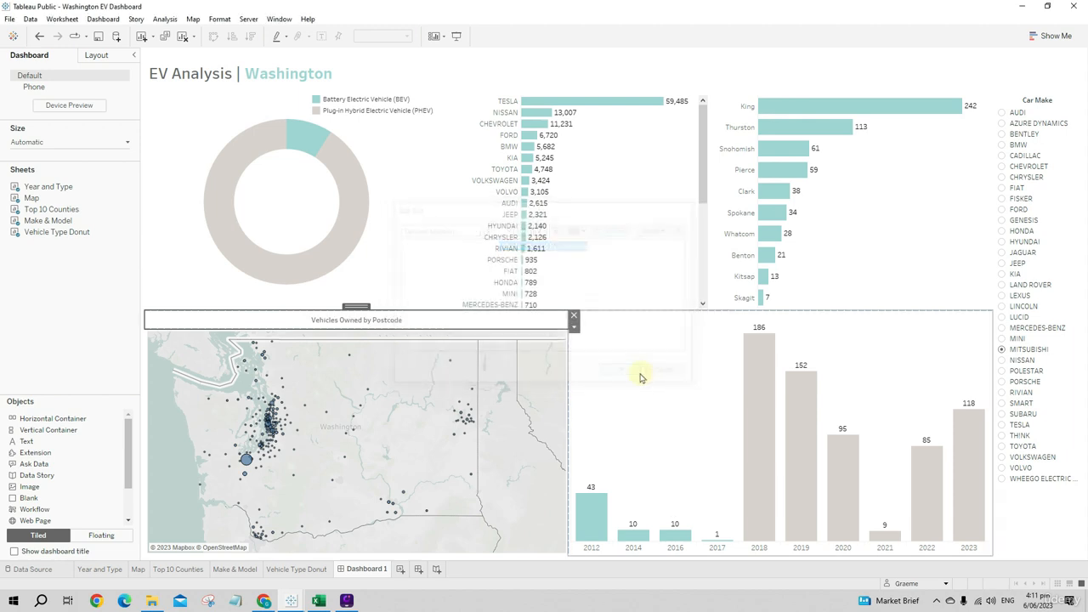
- Give the "Vehicles Owned by Postcode" heading a light teal background at 100% opacity
{"action": "left_click", "coordinate": [640, 403]}
{"action": "left_click", "coordinate": [514, 319]}
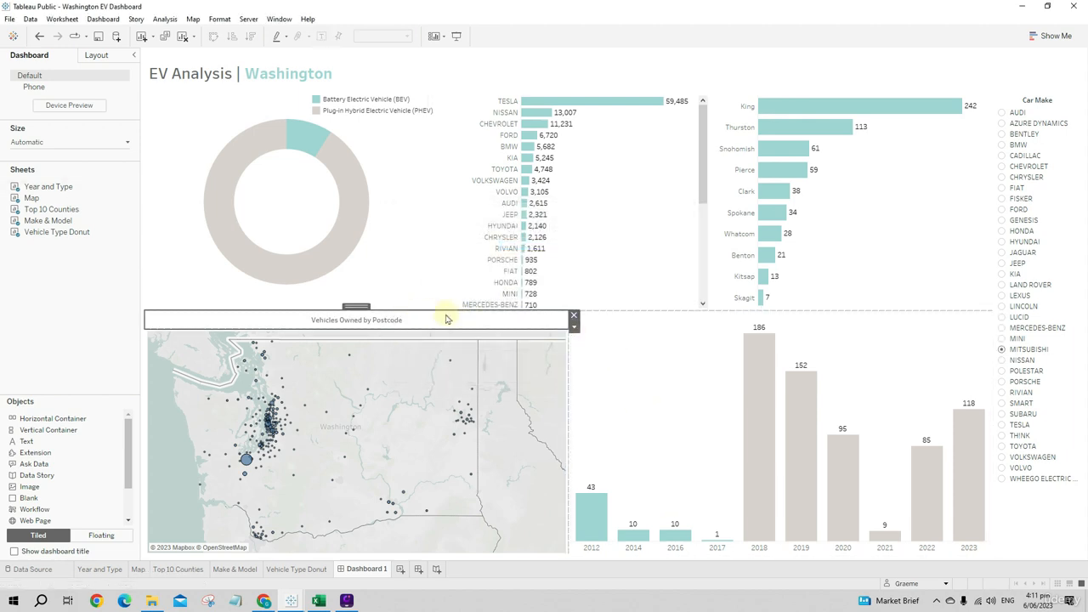
{"action": "left_click", "coordinate": [104, 59]}
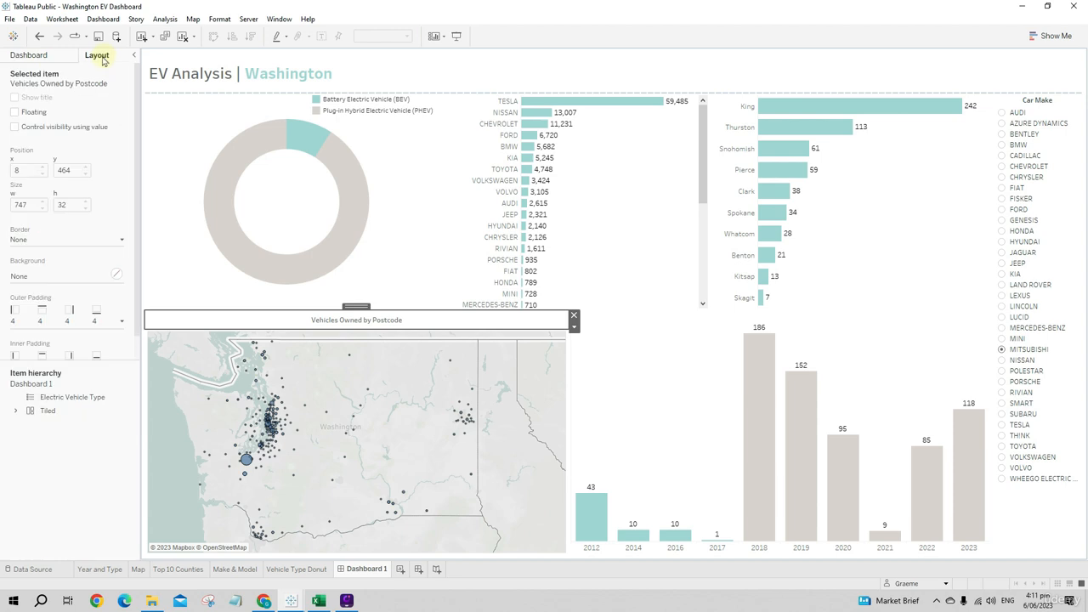
{"action": "left_click", "coordinate": [48, 278]}
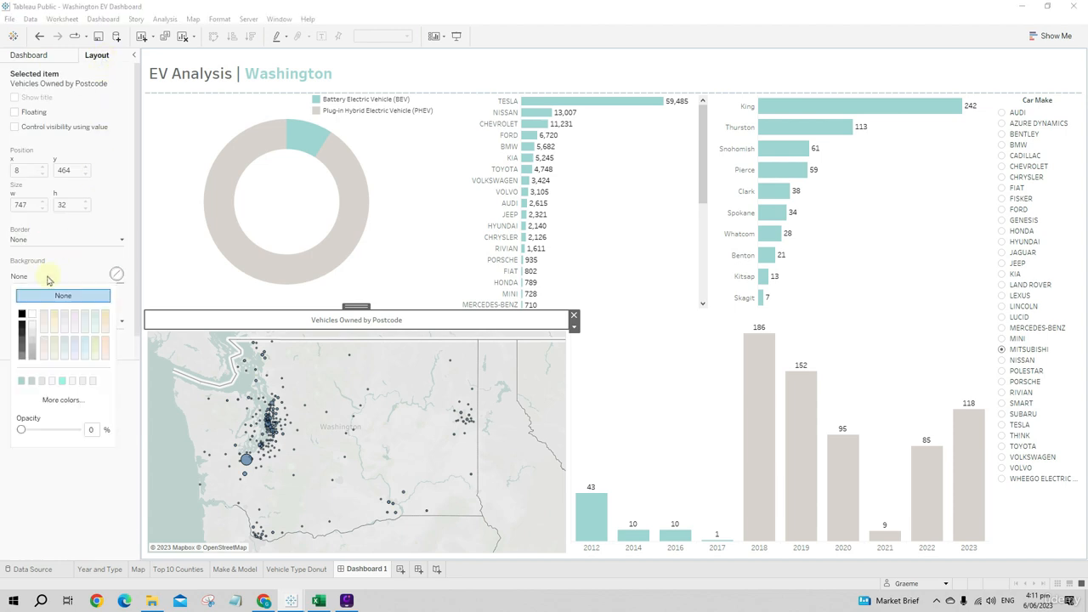
{"action": "left_click", "coordinate": [23, 382]}
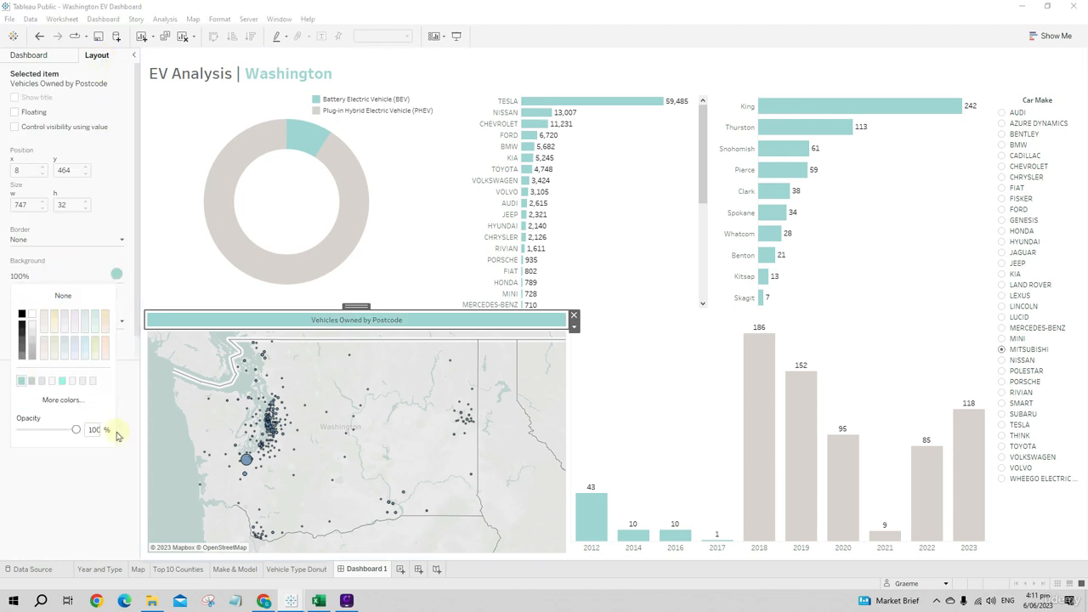
{"action": "left_click", "coordinate": [96, 479]}
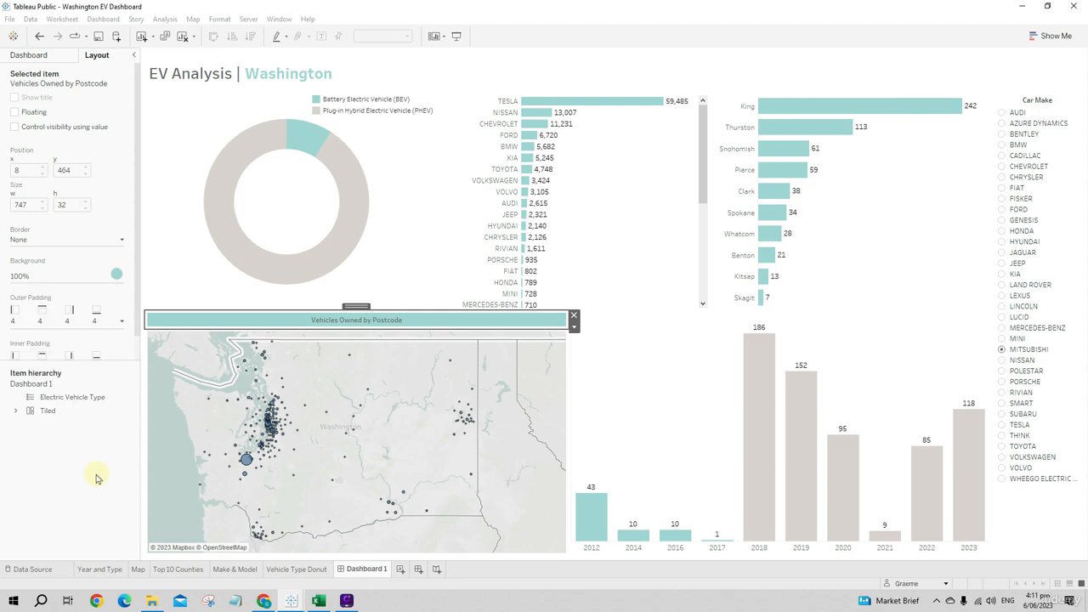
- Make the "Vehicles Owned by Postcode" heading text bold and color it a darker grey
{"action": "double_click", "coordinate": [386, 321]}
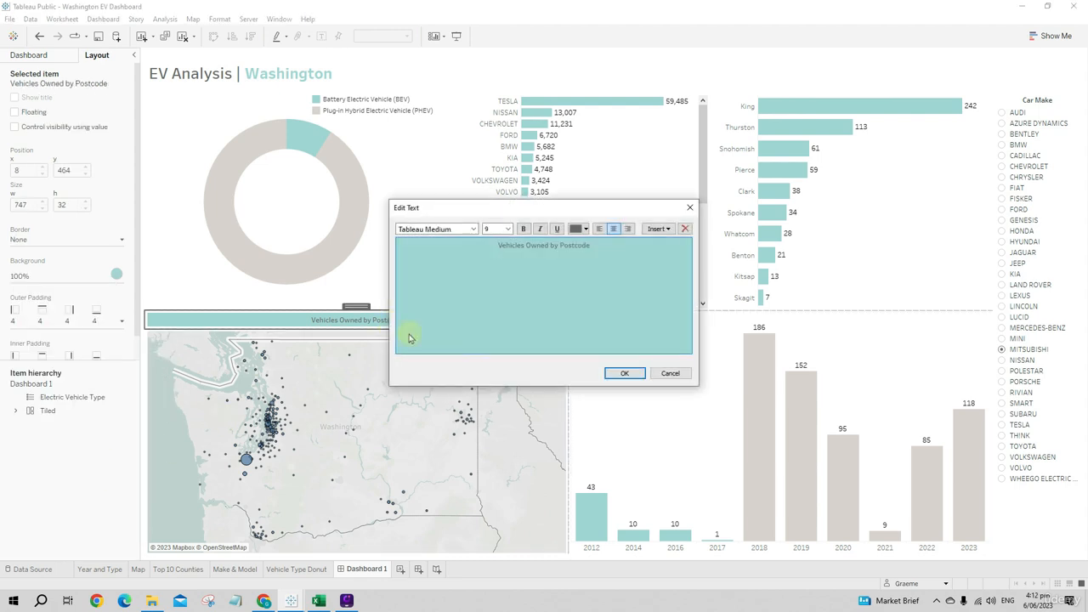
{"action": "left_click_drag", "start_coordinate": [613, 247], "coordinate": [488, 245]}
{"action": "left_click", "coordinate": [523, 229]}
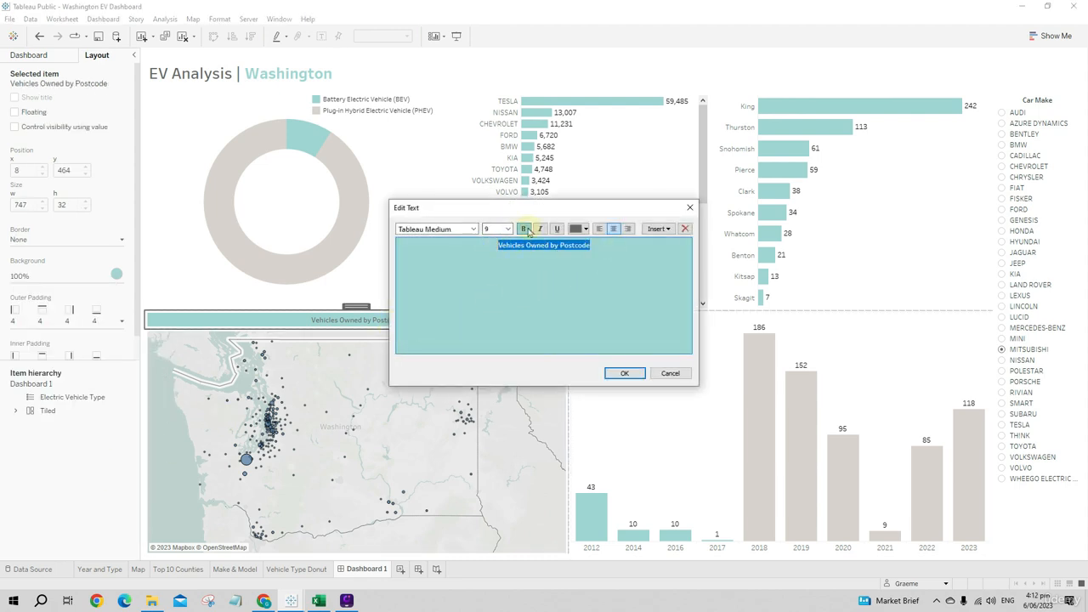
{"action": "left_click", "coordinate": [578, 229]}
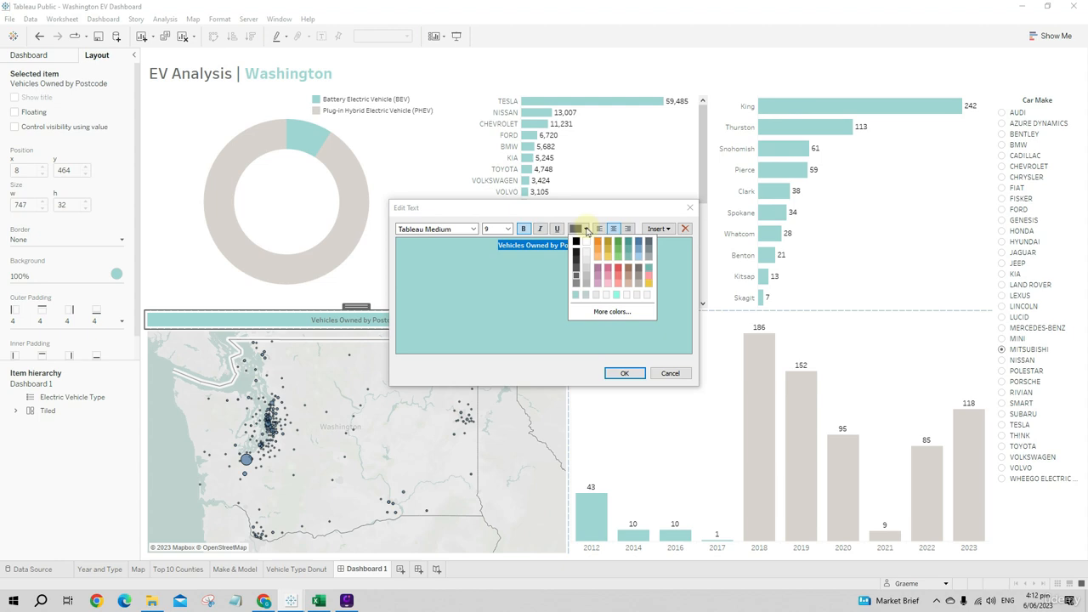
{"action": "left_click", "coordinate": [577, 271]}
{"action": "left_click", "coordinate": [624, 373]}
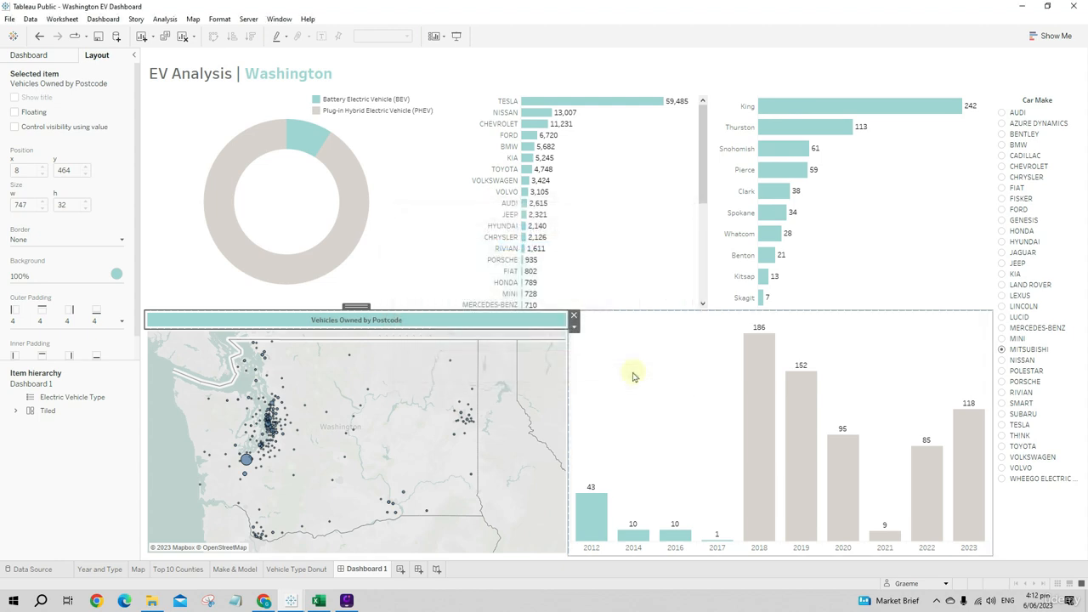
- Add a tiled text object above the yearly bar chart with the wording "Vehicle Year"
{"action": "left_click", "coordinate": [671, 386]}
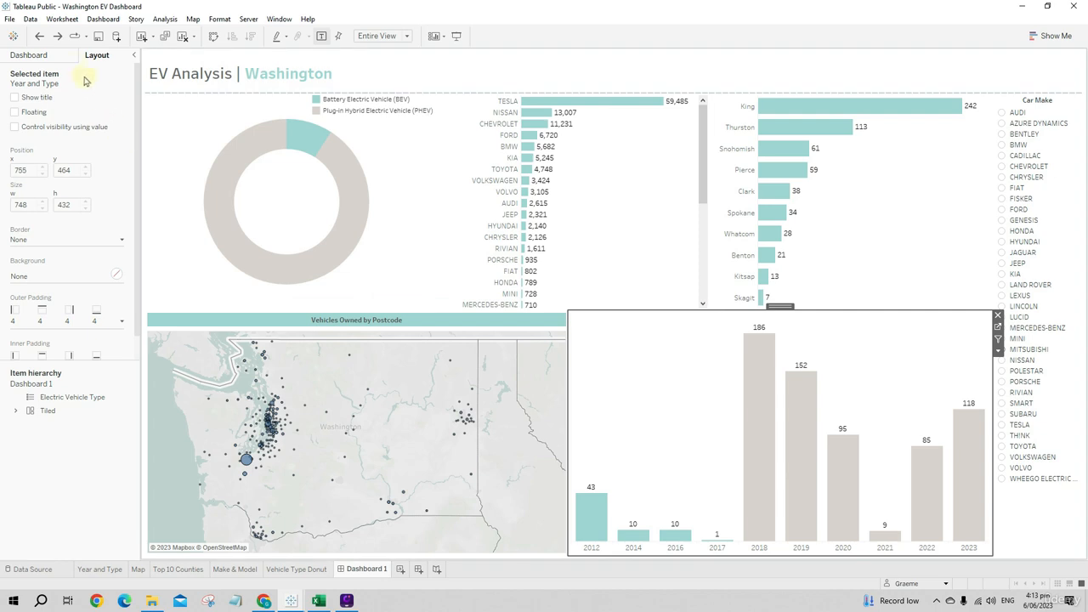
{"action": "left_click", "coordinate": [47, 55]}
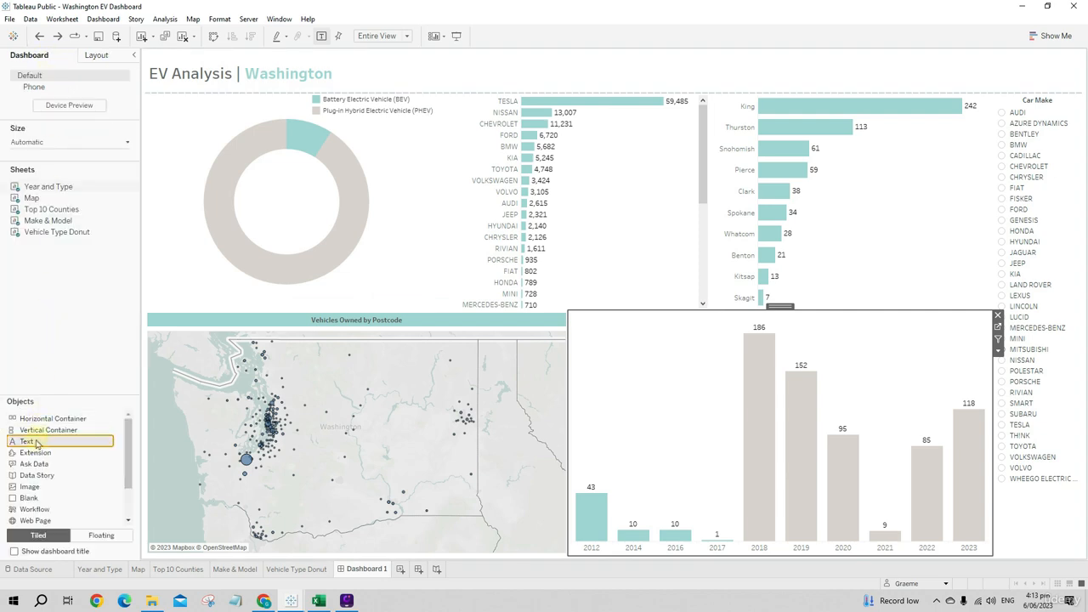
{"action": "mouse_move", "coordinate": [40, 431]}
{"action": "left_mouse_down"}
{"action": "mouse_move", "coordinate": [755, 363]}
{"action": "mouse_move", "coordinate": [765, 345]}
{"action": "left_mouse_up"}
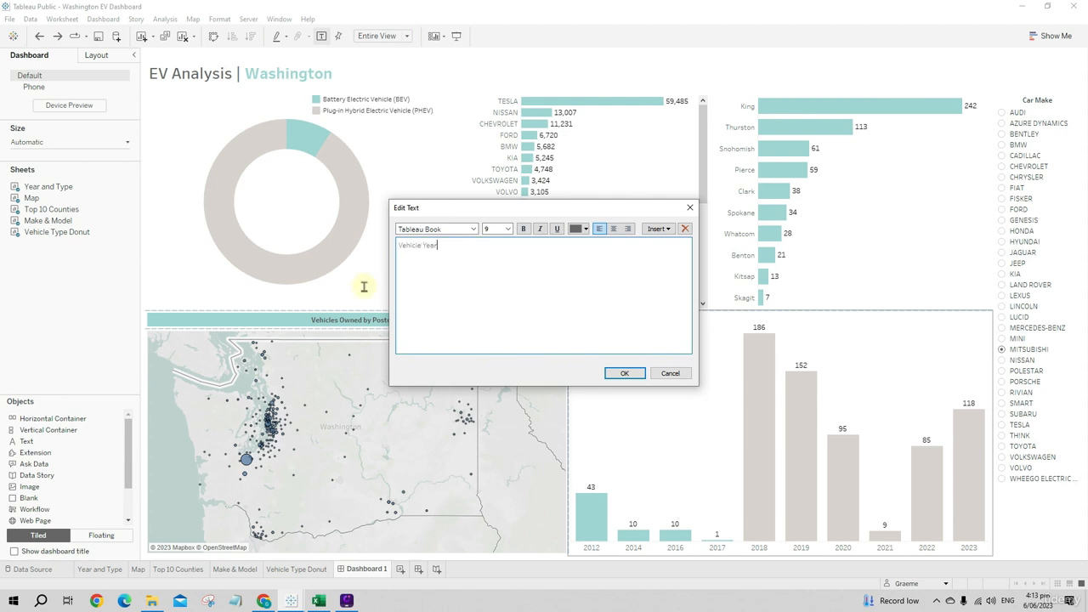
- Set the "Vehicle Year" heading to Tableau Medium, center it, color it dark grey and apply the text
{"action": "left_click_drag", "start_coordinate": [434, 244], "coordinate": [395, 247]}
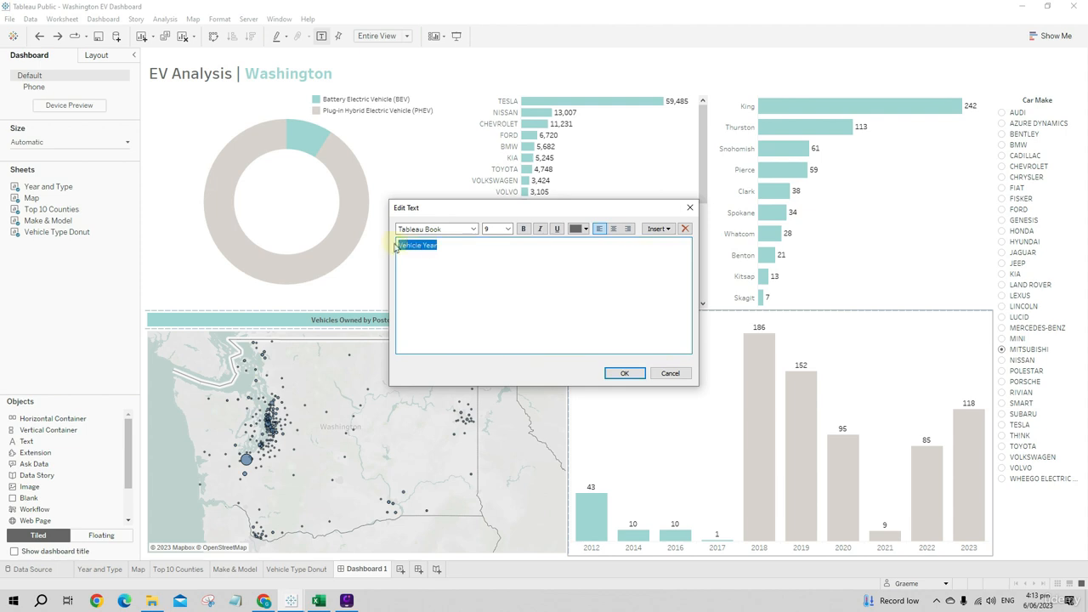
{"action": "left_click", "coordinate": [472, 229]}
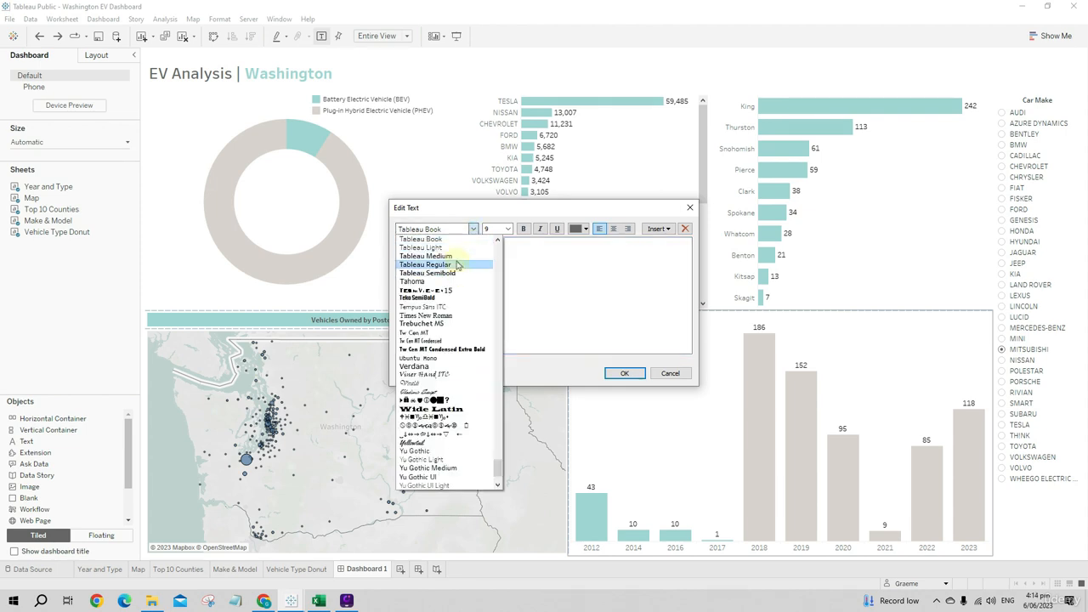
{"action": "left_click", "coordinate": [429, 266]}
{"action": "left_click", "coordinate": [613, 228]}
{"action": "left_click", "coordinate": [579, 229]}
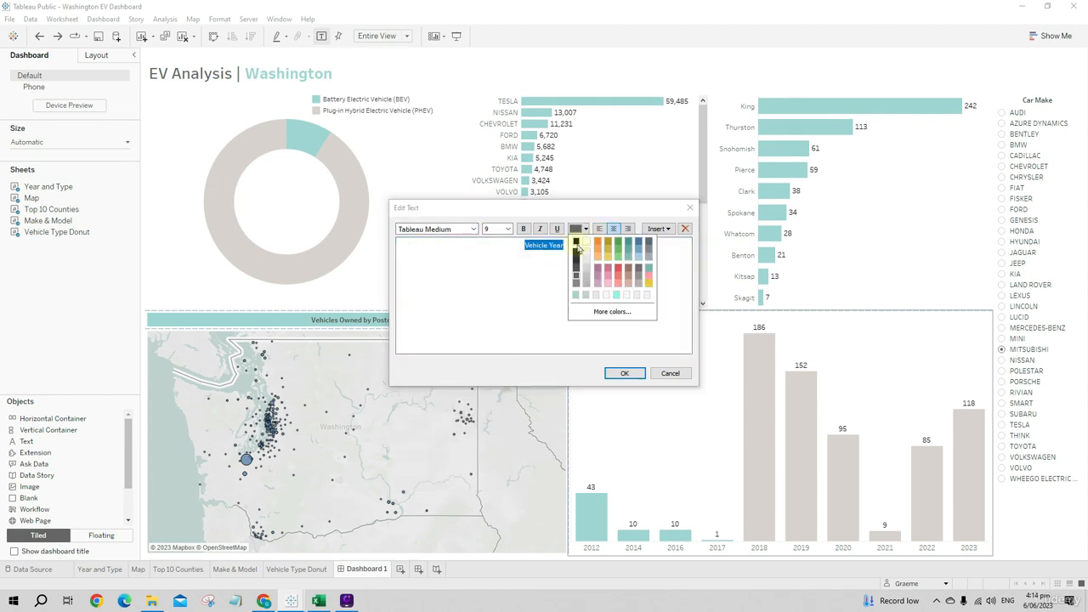
{"action": "left_click", "coordinate": [575, 267]}
{"action": "left_click", "coordinate": [579, 228]}
{"action": "left_click", "coordinate": [578, 267]}
{"action": "left_click", "coordinate": [624, 373]}
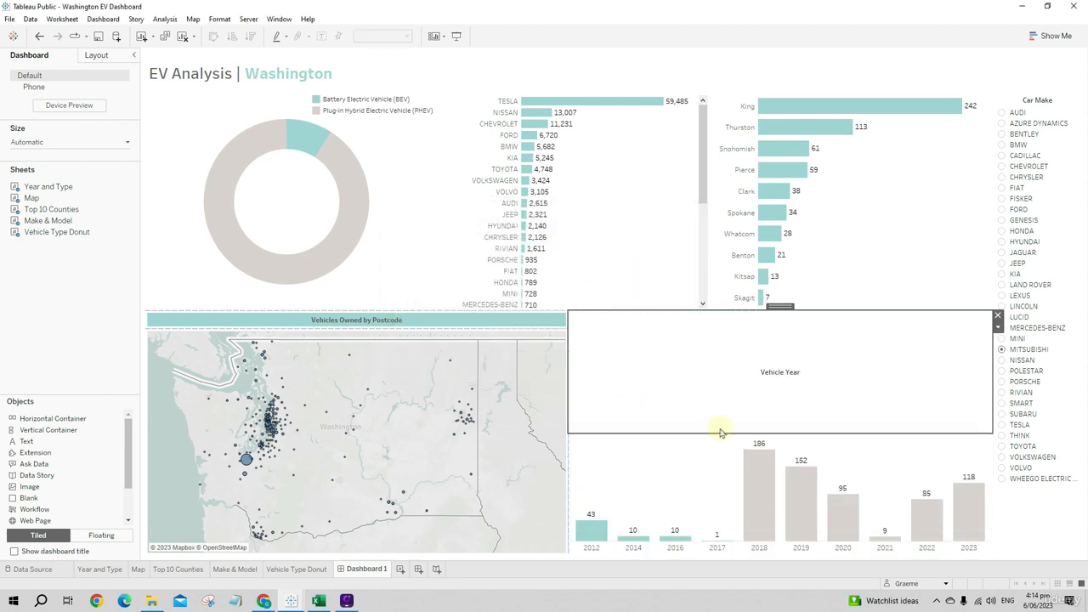
- Shrink the "Vehicle Year" heading to a strip about 32 pixels high and fill its background with light teal at 100% opacity
{"action": "left_click_drag", "start_coordinate": [720, 431], "coordinate": [572, 328]}
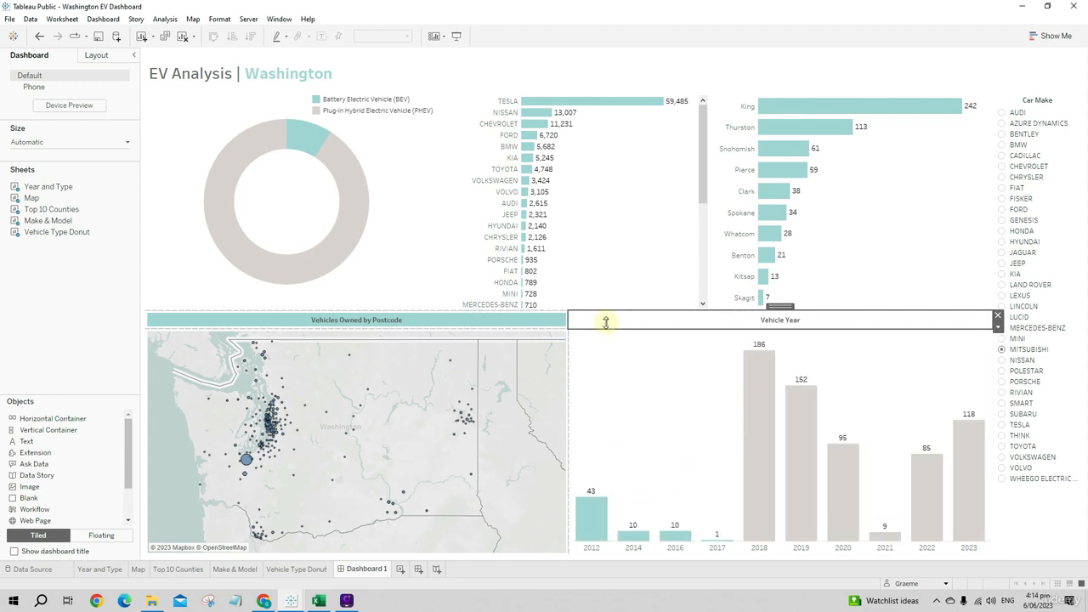
{"action": "left_click", "coordinate": [96, 56]}
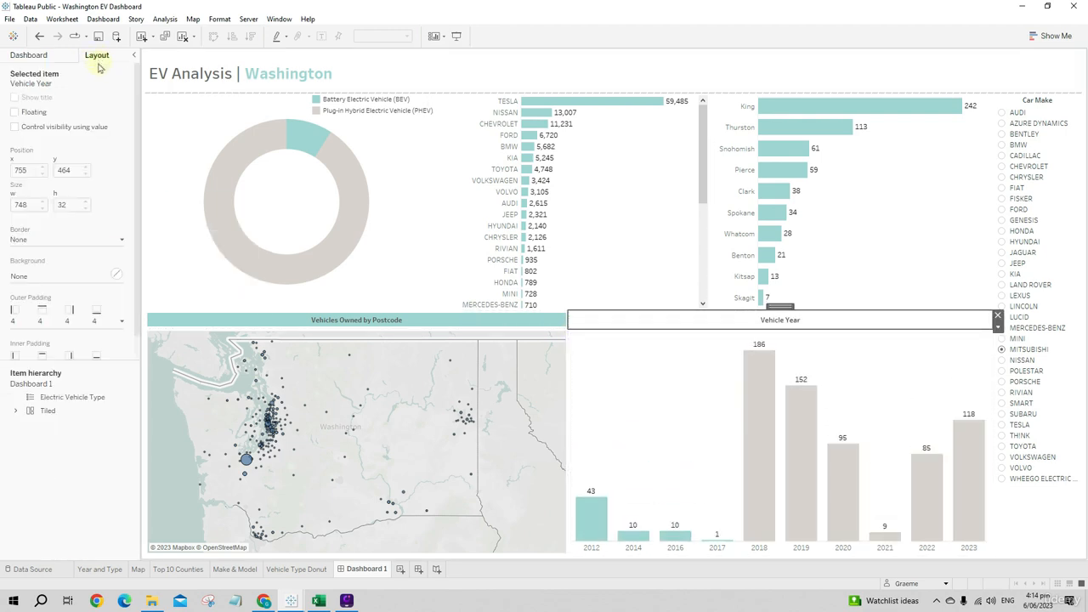
{"action": "left_click", "coordinate": [57, 278]}
{"action": "left_click", "coordinate": [23, 380]}
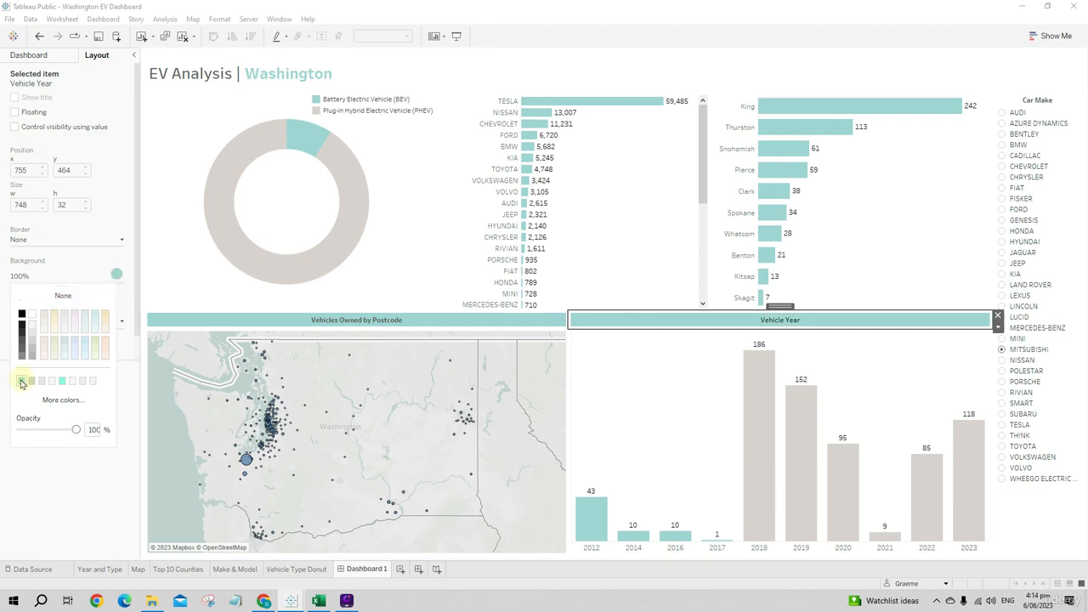
{"action": "left_click", "coordinate": [663, 408]}
{"action": "key", "text": "Escape"}
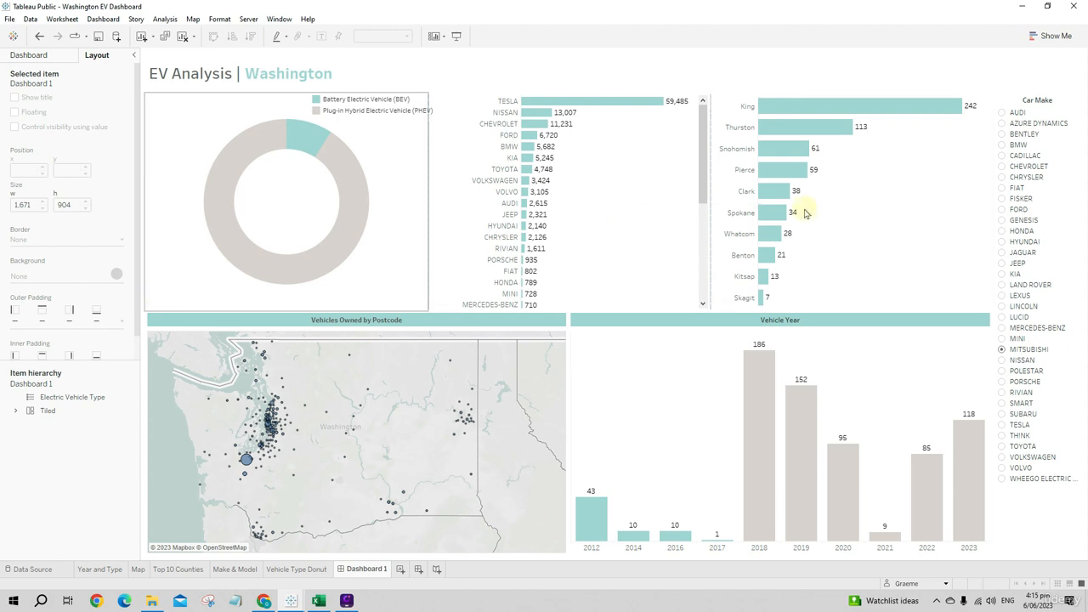
- Add a tiled horizontal container between the dashboard title and the top charts, reduced to a strip about 32 pixels high
{"action": "left_click", "coordinate": [37, 56]}
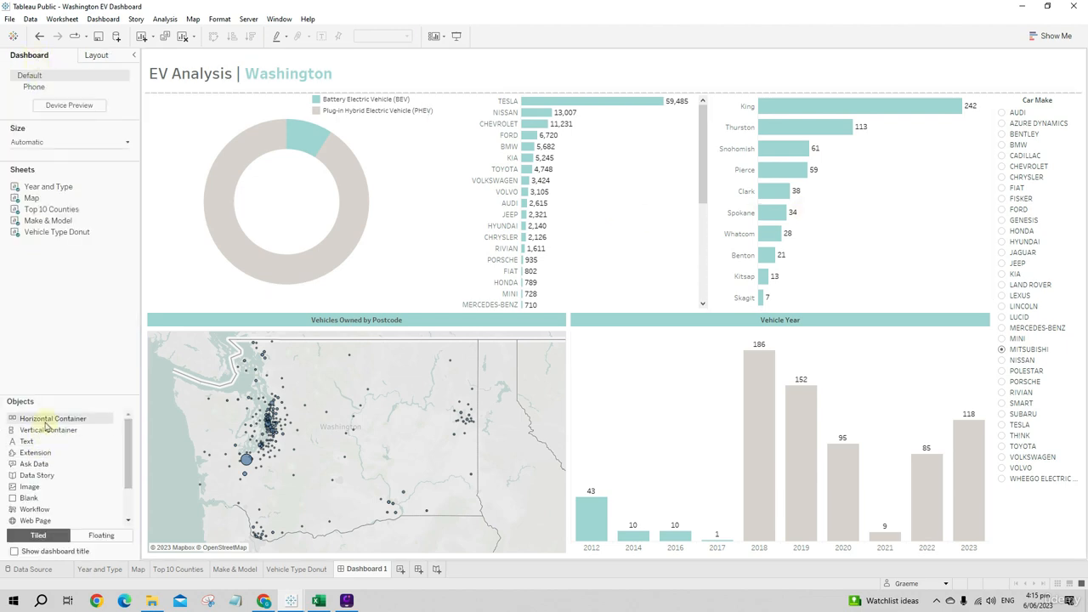
{"action": "mouse_move", "coordinate": [47, 418]}
{"action": "left_mouse_down"}
{"action": "mouse_move", "coordinate": [445, 224]}
{"action": "mouse_move", "coordinate": [575, 86]}
{"action": "left_mouse_up"}
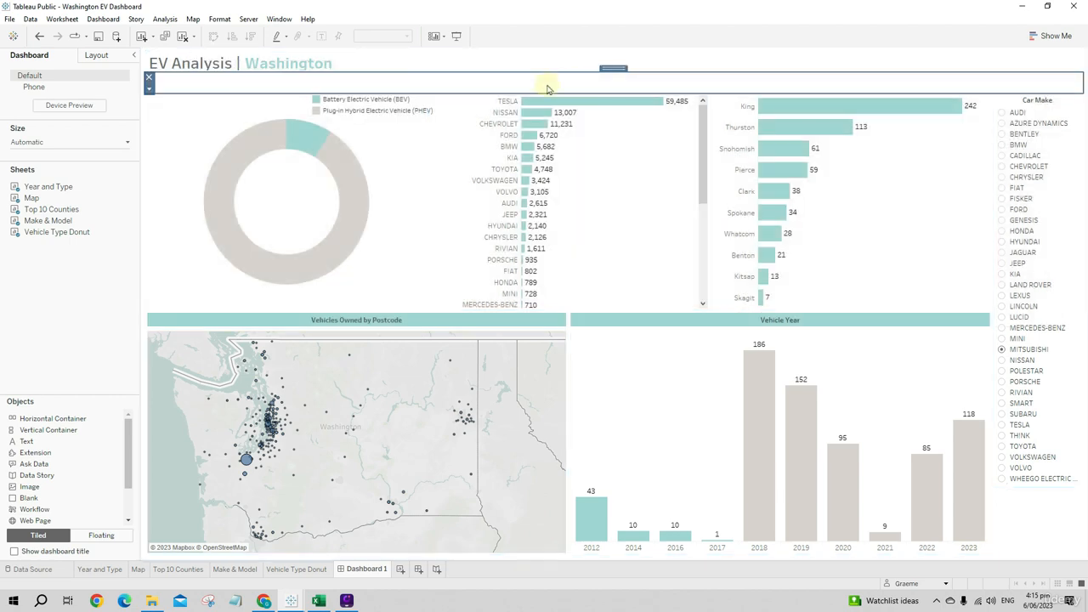
{"action": "left_click", "coordinate": [338, 100]}
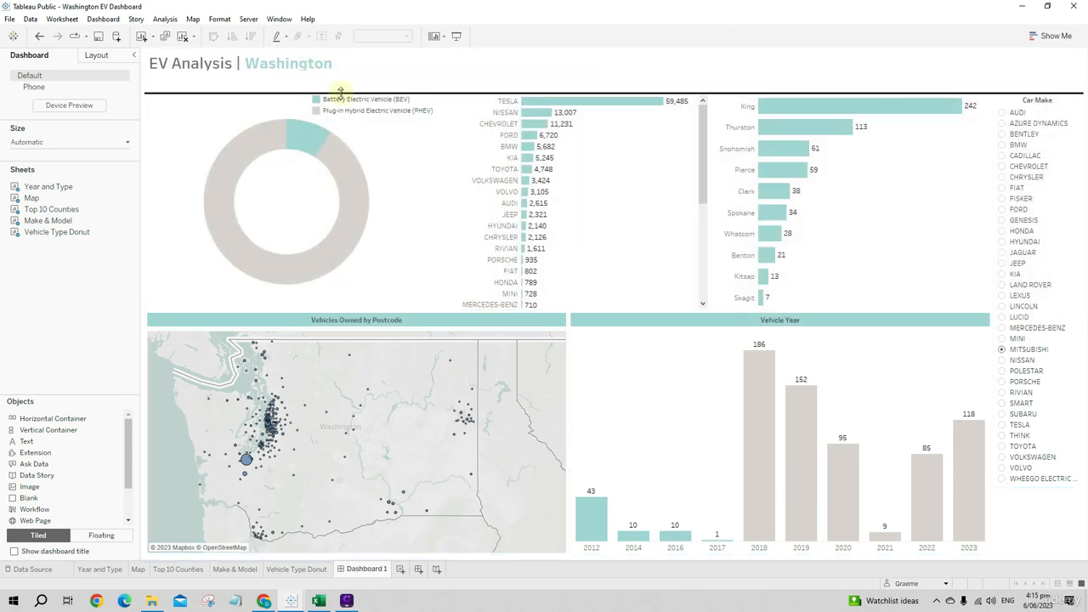
{"action": "left_click", "coordinate": [350, 89]}
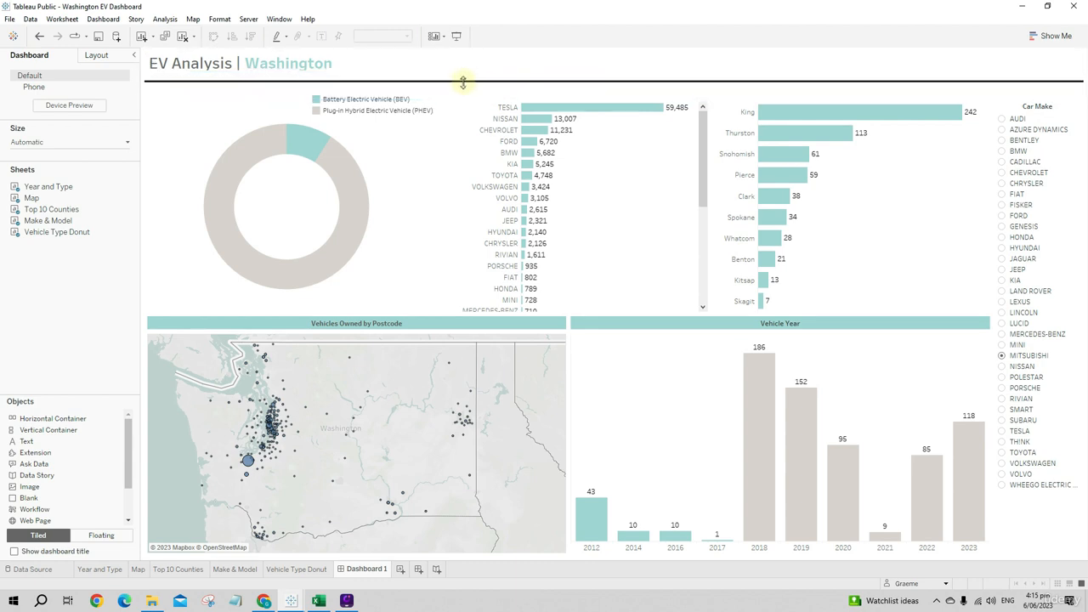
- Move the floating Electric Vehicle Type legend to the upper-left corner of the donut chart
{"action": "left_click", "coordinate": [432, 104]}
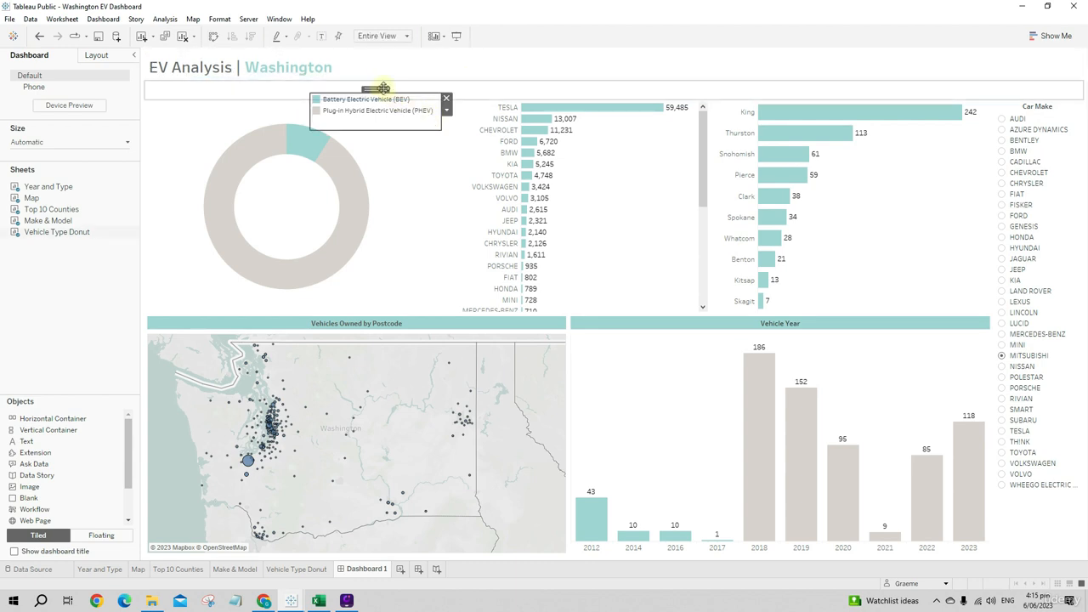
{"action": "left_click_drag", "start_coordinate": [375, 88], "coordinate": [213, 104]}
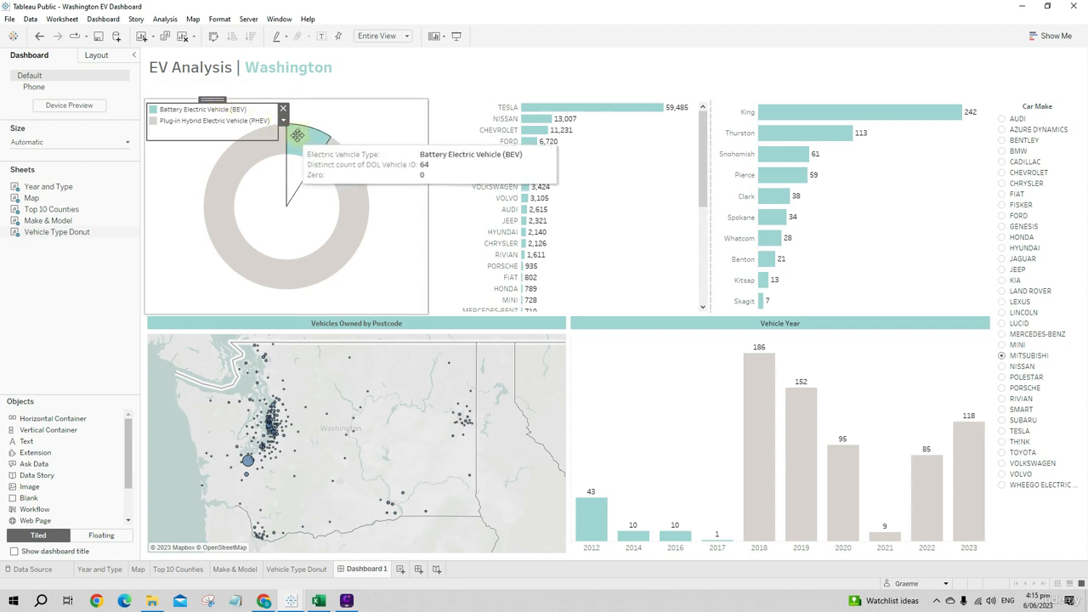
{"action": "mouse_move", "coordinate": [283, 143]}
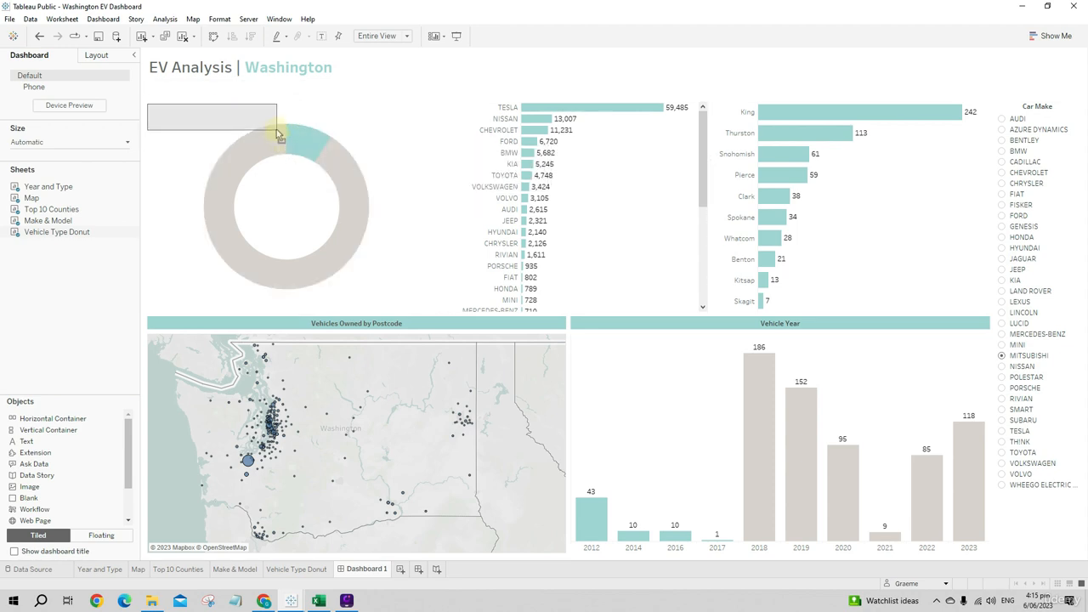
{"action": "left_click_drag", "start_coordinate": [208, 101], "coordinate": [208, 98]}
{"action": "left_click", "coordinate": [411, 154]}
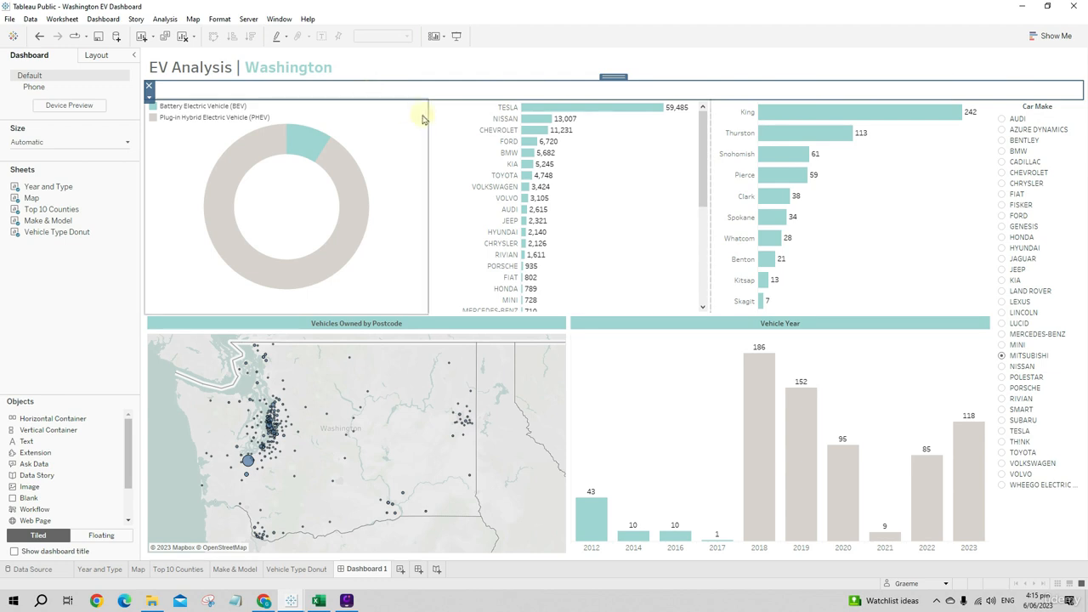
- Add a "Vehicle Type" text object to the empty horizontal container, centered in Tableau Medium and colored dark grey
{"action": "left_click", "coordinate": [578, 94]}
{"action": "mouse_move", "coordinate": [34, 448]}
{"action": "left_mouse_down"}
{"action": "mouse_move", "coordinate": [238, 250]}
{"action": "mouse_move", "coordinate": [316, 95]}
{"action": "left_mouse_up"}
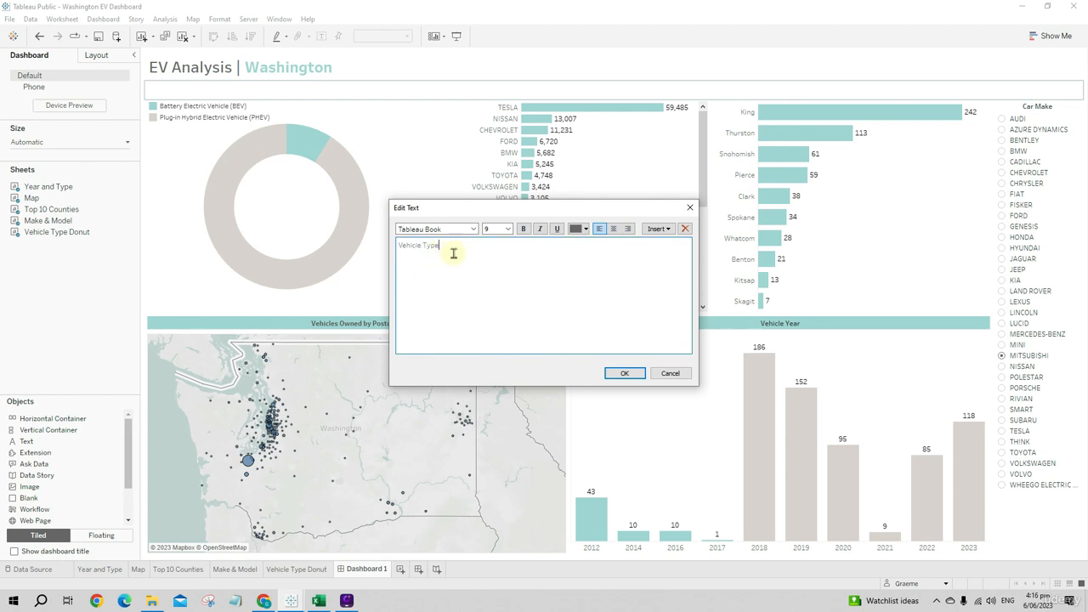
{"action": "left_click_drag", "start_coordinate": [454, 246], "coordinate": [394, 245]}
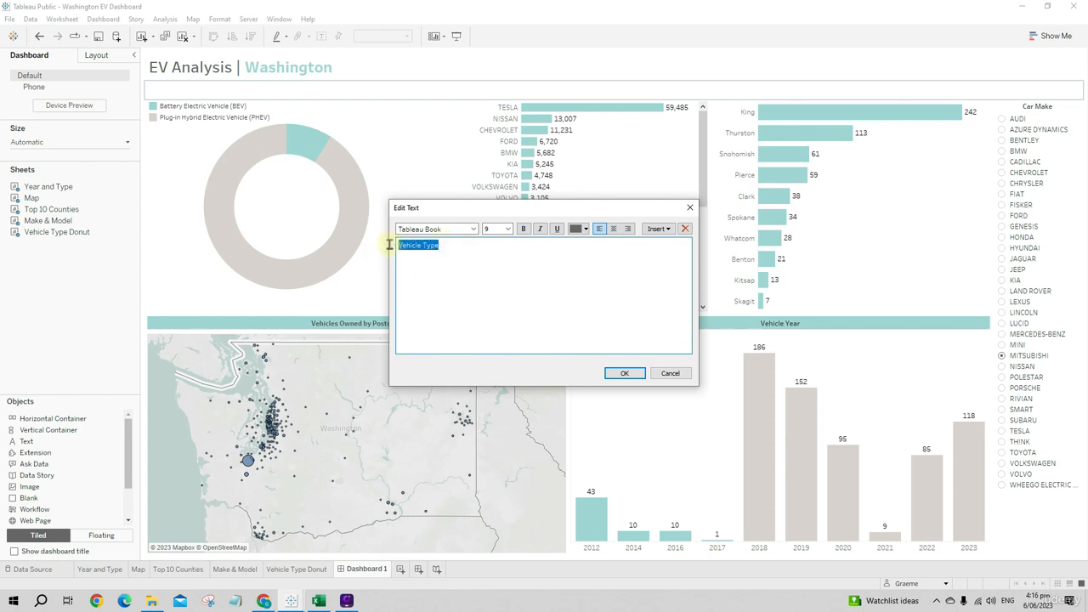
{"action": "left_click", "coordinate": [472, 229]}
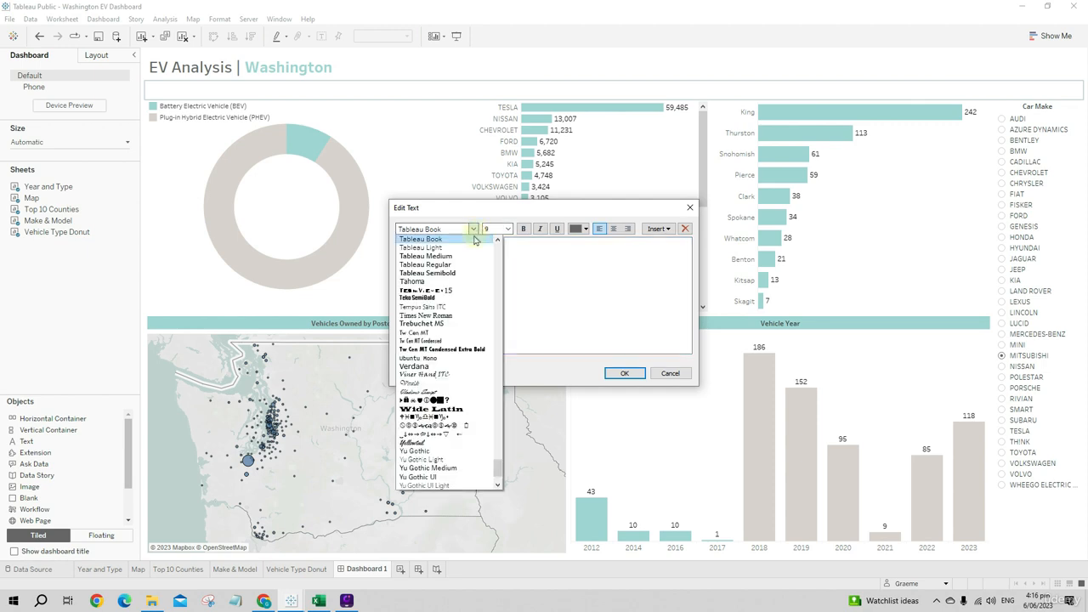
{"action": "left_click", "coordinate": [452, 256]}
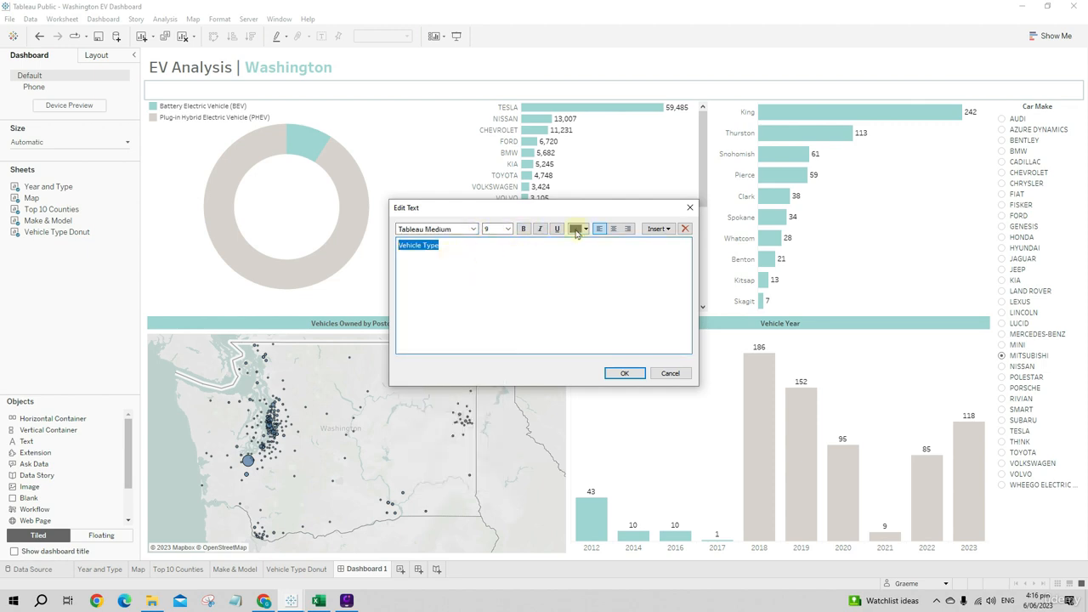
{"action": "left_click", "coordinate": [577, 229]}
{"action": "left_click", "coordinate": [578, 269]}
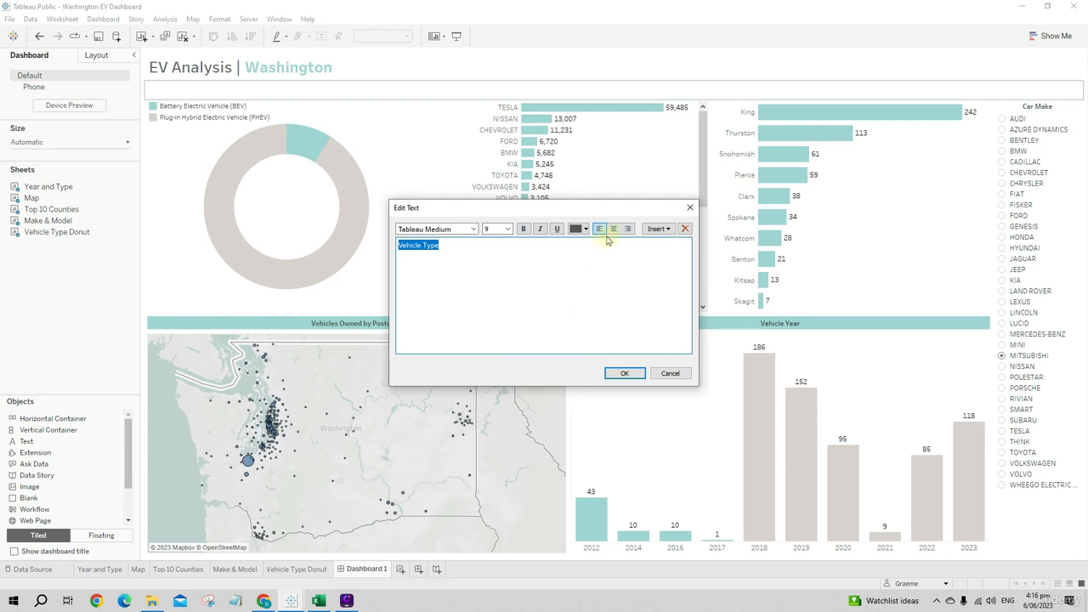
{"action": "left_click", "coordinate": [624, 373]}
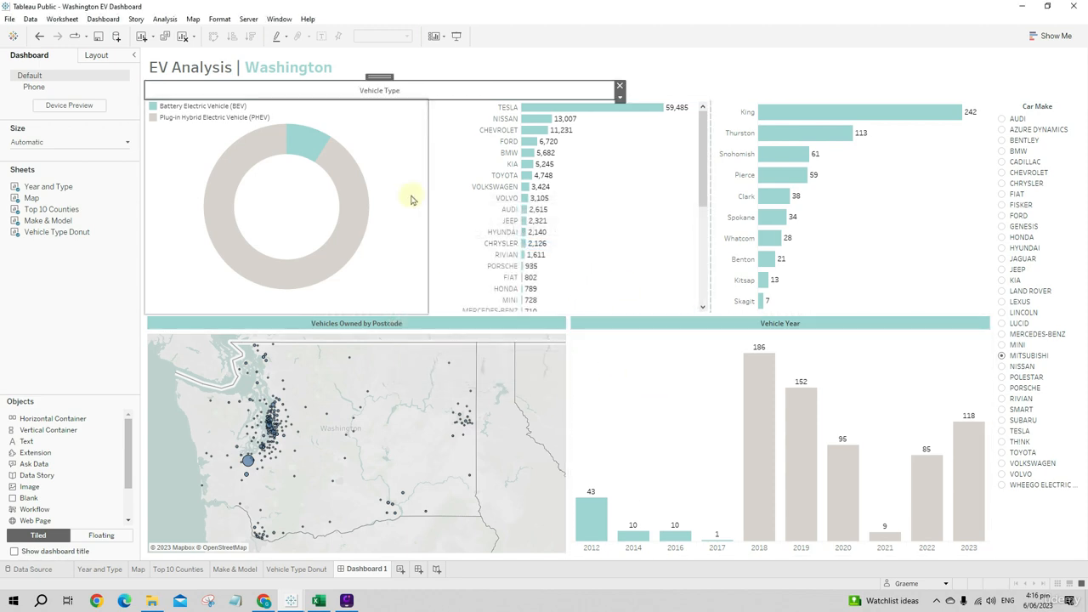
{"action": "left_click", "coordinate": [620, 86]}
{"action": "left_click", "coordinate": [569, 94]}
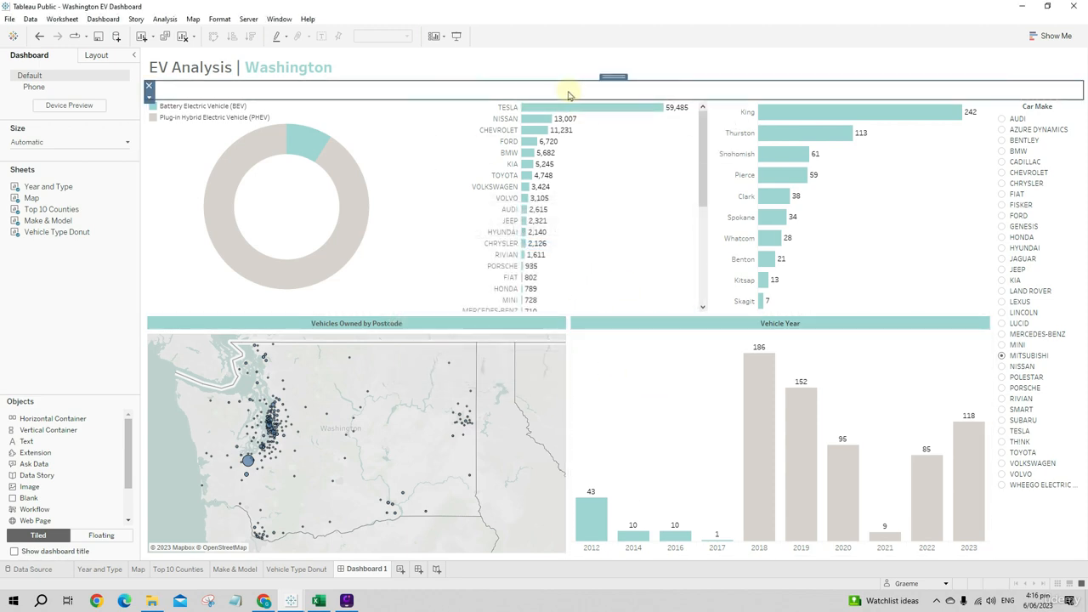
{"action": "left_click", "coordinate": [400, 132]}
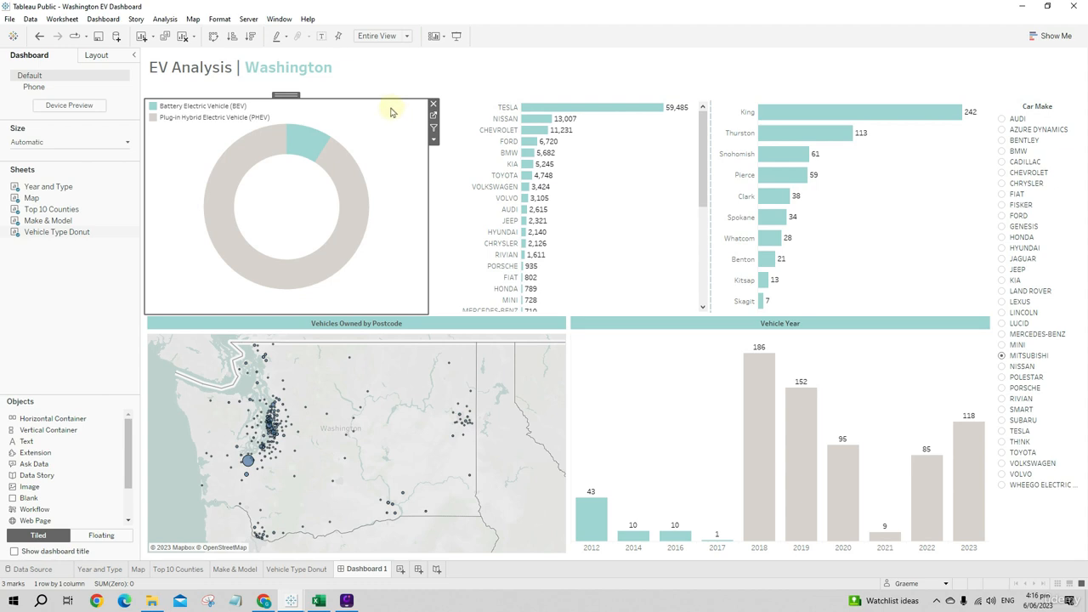
{"action": "key", "text": "ctrl+z"}
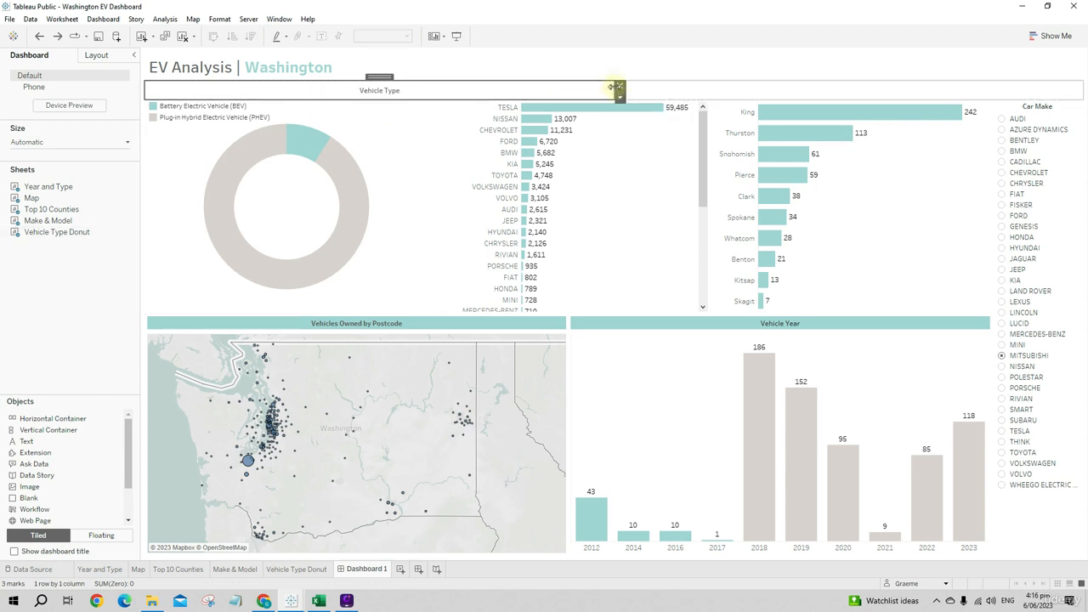
- Narrow the "Vehicle Type" heading to the donut chart's width, about 499 pixels, and fill its background with light teal at 100% opacity
{"action": "left_click_drag", "start_coordinate": [614, 90], "coordinate": [428, 93]}
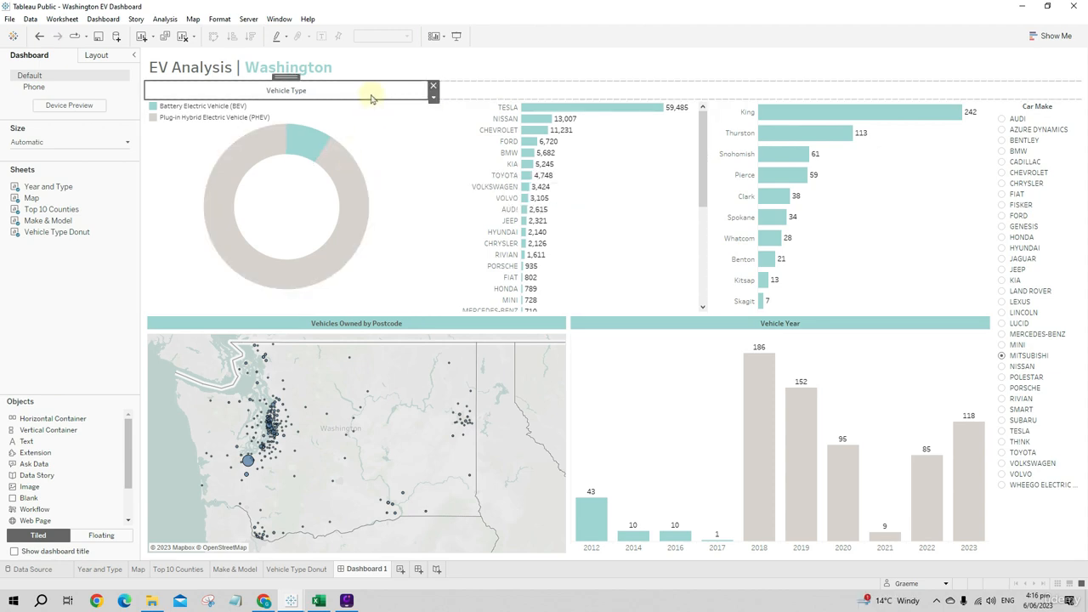
{"action": "left_click", "coordinate": [96, 55]}
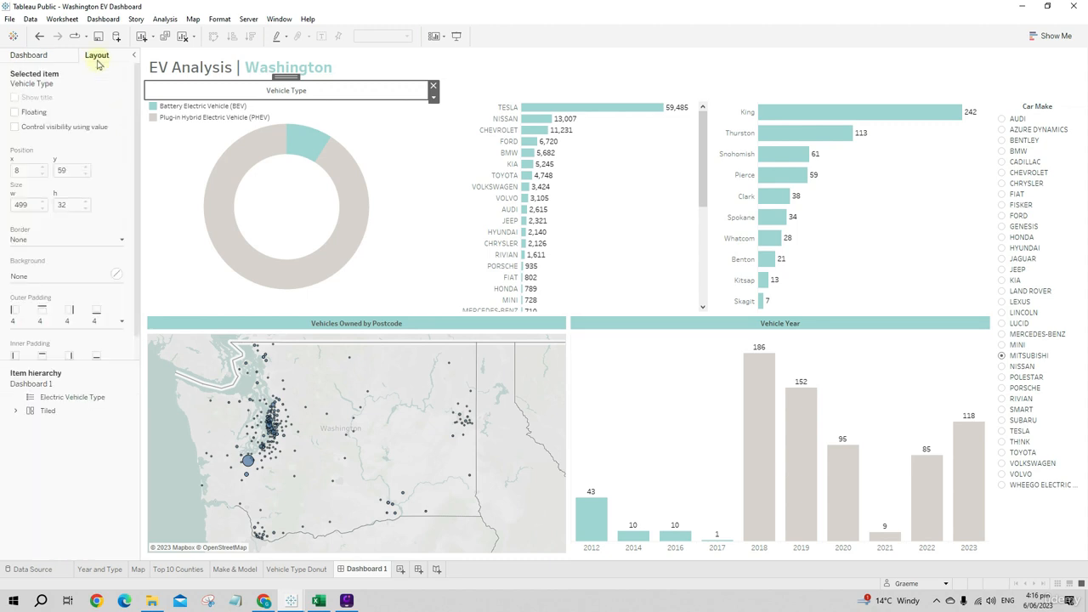
{"action": "left_click", "coordinate": [44, 274]}
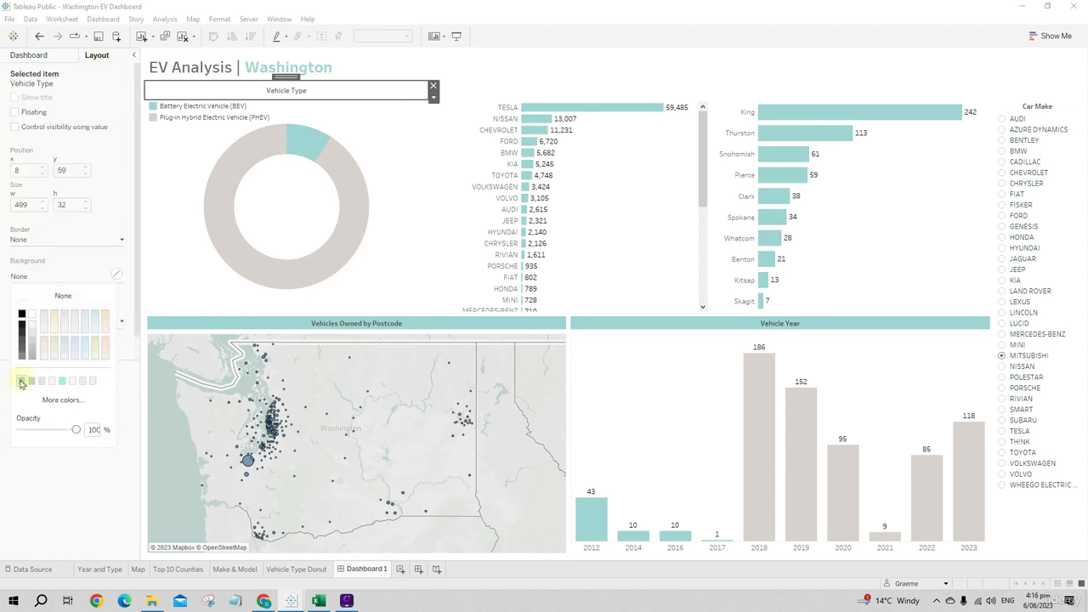
{"action": "left_click", "coordinate": [21, 380]}
{"action": "left_click", "coordinate": [384, 132]}
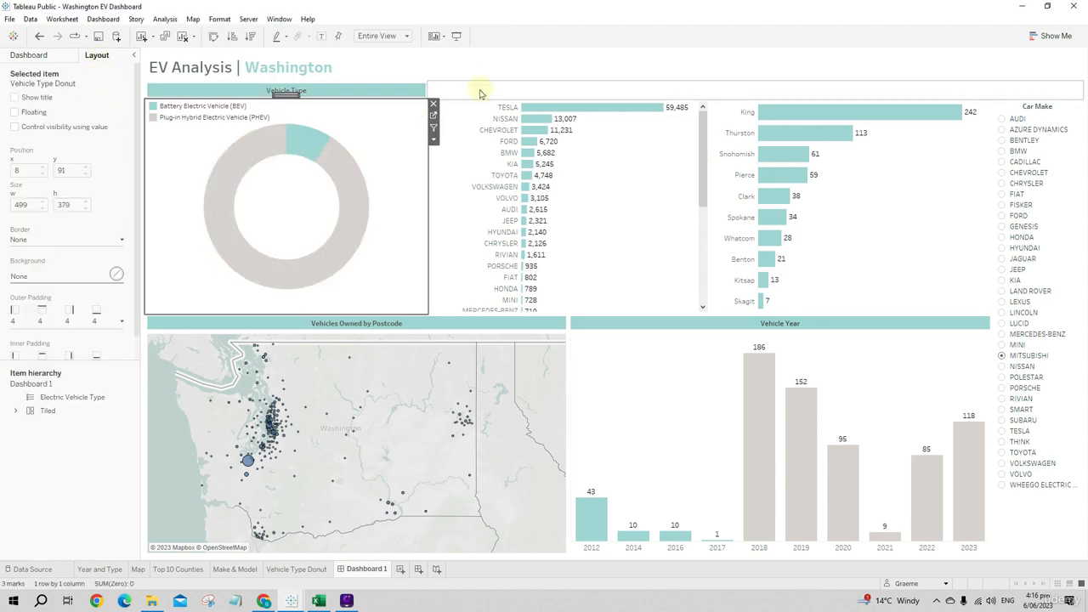
- Add a text object beside the "Vehicle Type" heading reading "Make (Click + to show model)", with the bracketed part in italics
{"action": "left_click", "coordinate": [29, 55]}
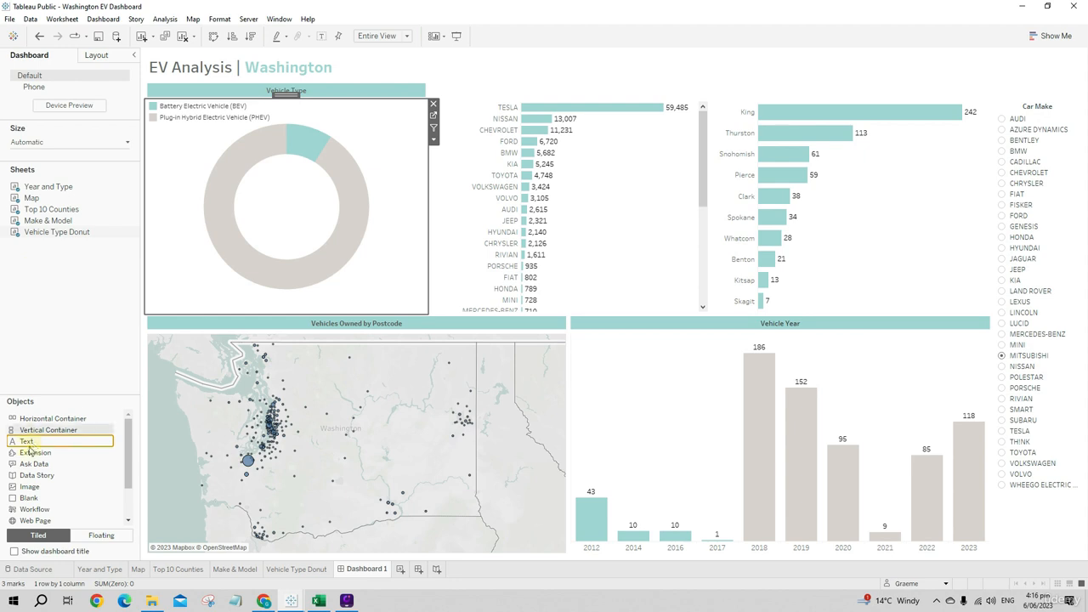
{"action": "left_click_drag", "start_coordinate": [49, 430], "coordinate": [608, 94]}
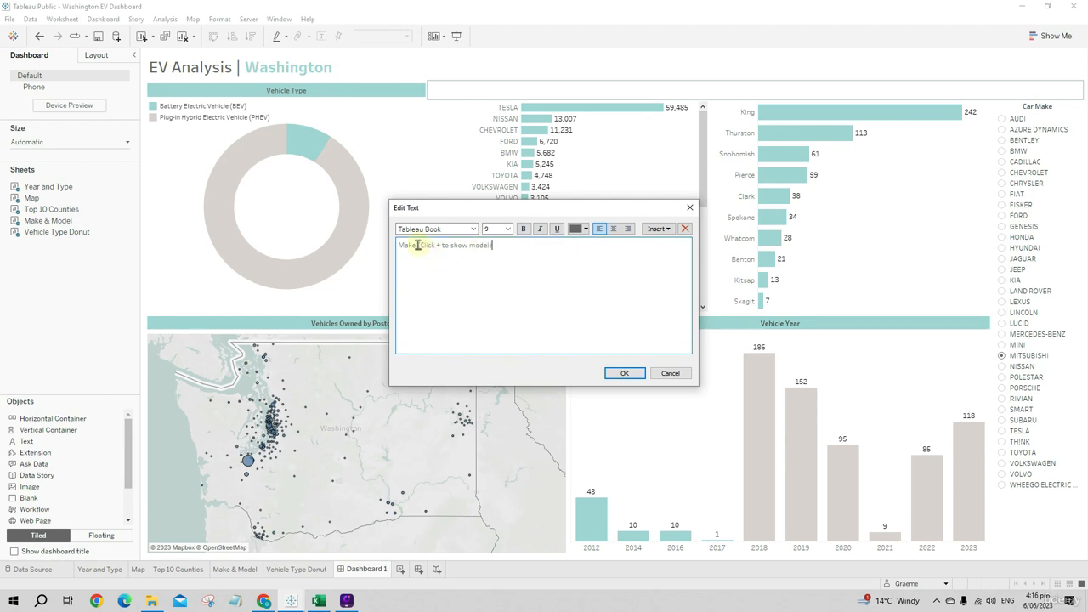
{"action": "left_click_drag", "start_coordinate": [417, 245], "coordinate": [395, 245]}
{"action": "left_click", "coordinate": [542, 230]}
- Set the whole "Make (Click + to show model)" heading to Tableau Medium size 10, center it and apply the text
{"action": "left_click", "coordinate": [512, 246]}
{"action": "left_click", "coordinate": [473, 229]}
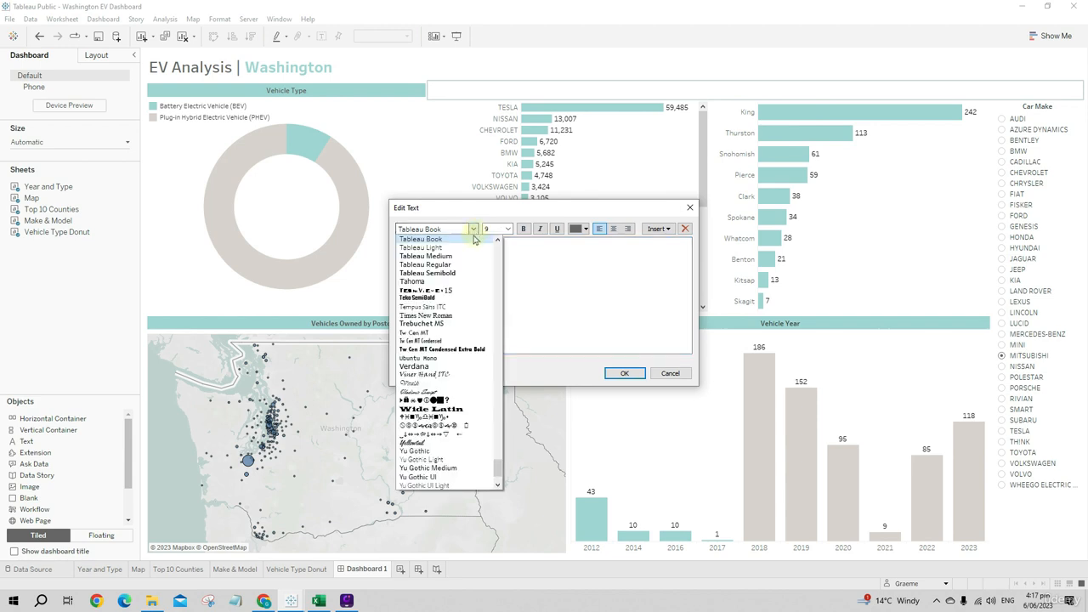
{"action": "left_click", "coordinate": [434, 255]}
{"action": "left_click", "coordinate": [507, 229]}
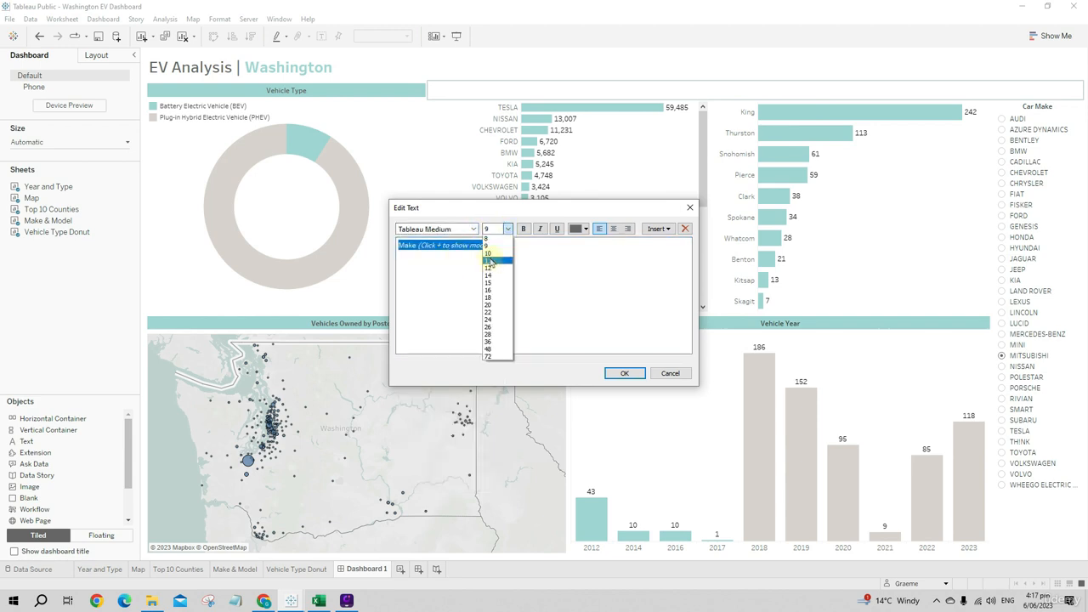
{"action": "left_click", "coordinate": [491, 256]}
{"action": "left_click", "coordinate": [613, 229]}
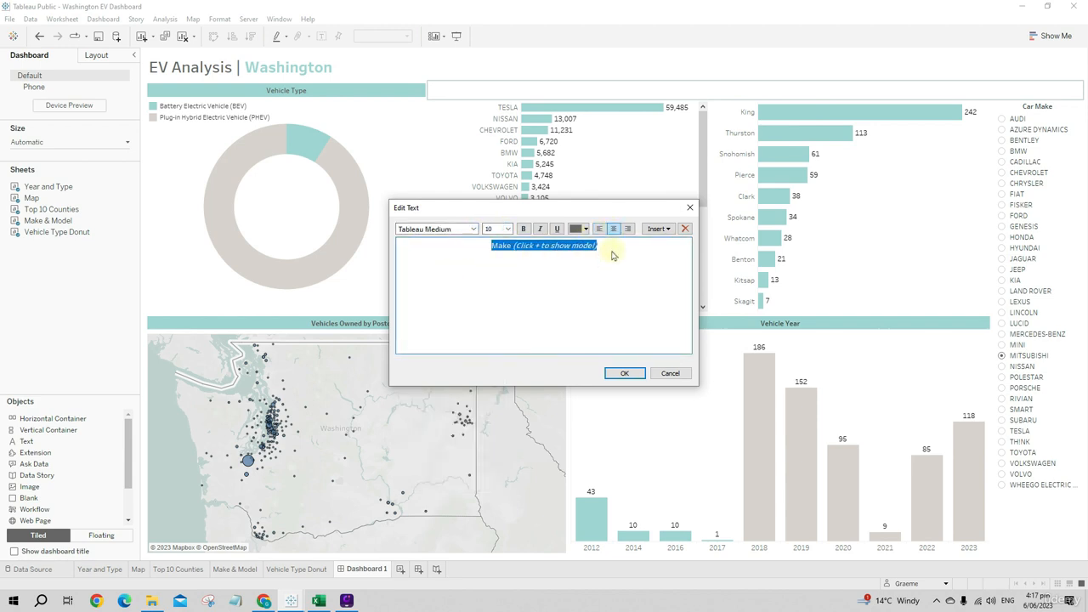
{"action": "left_click", "coordinate": [624, 373]}
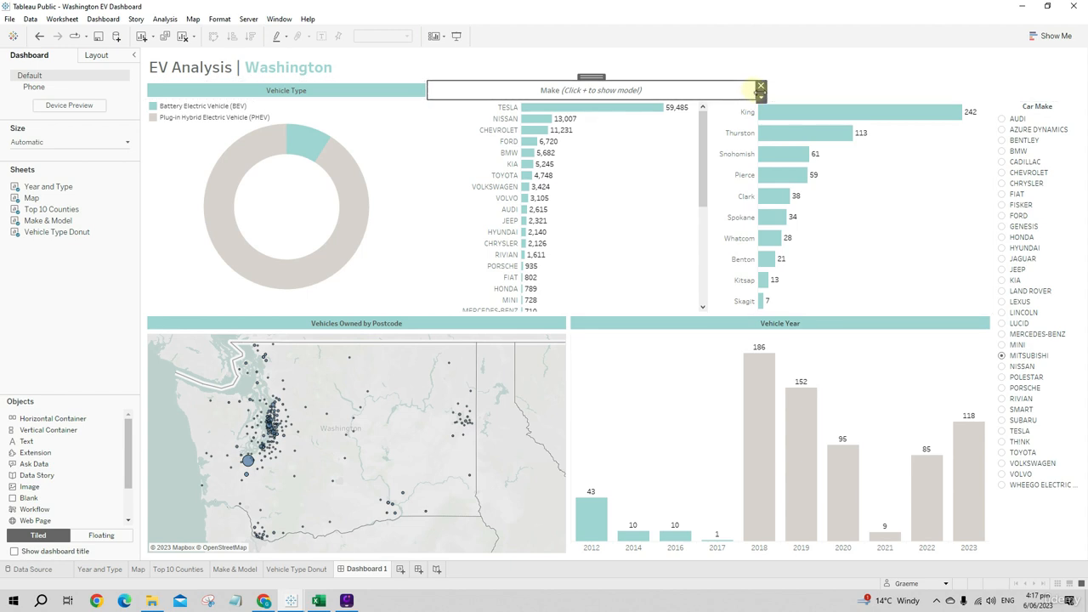
- Narrow the Make heading to its chart's width, about 498 pixels, and fill its background with light teal at 100% opacity
{"action": "left_click_drag", "start_coordinate": [766, 91], "coordinate": [710, 92]}
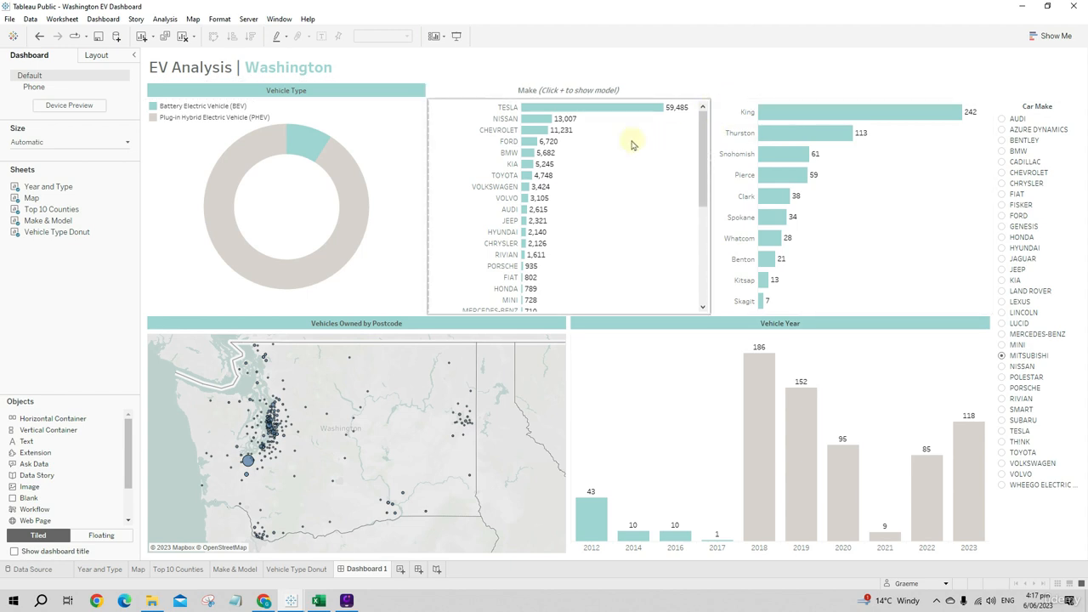
{"action": "left_click", "coordinate": [629, 90]}
{"action": "left_click", "coordinate": [105, 58]}
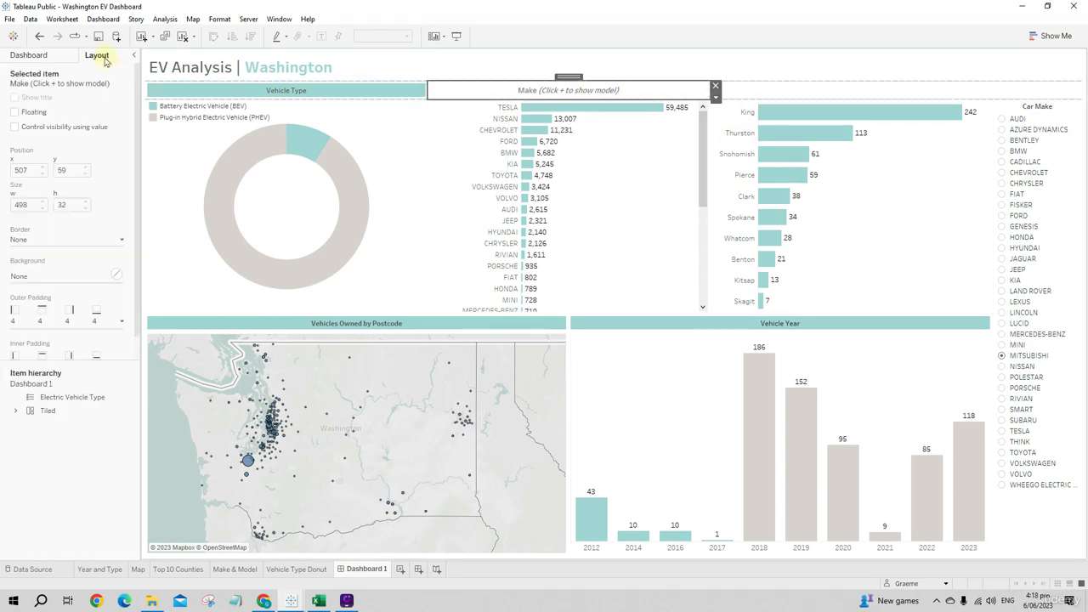
{"action": "left_click", "coordinate": [71, 276]}
{"action": "left_click", "coordinate": [21, 380]}
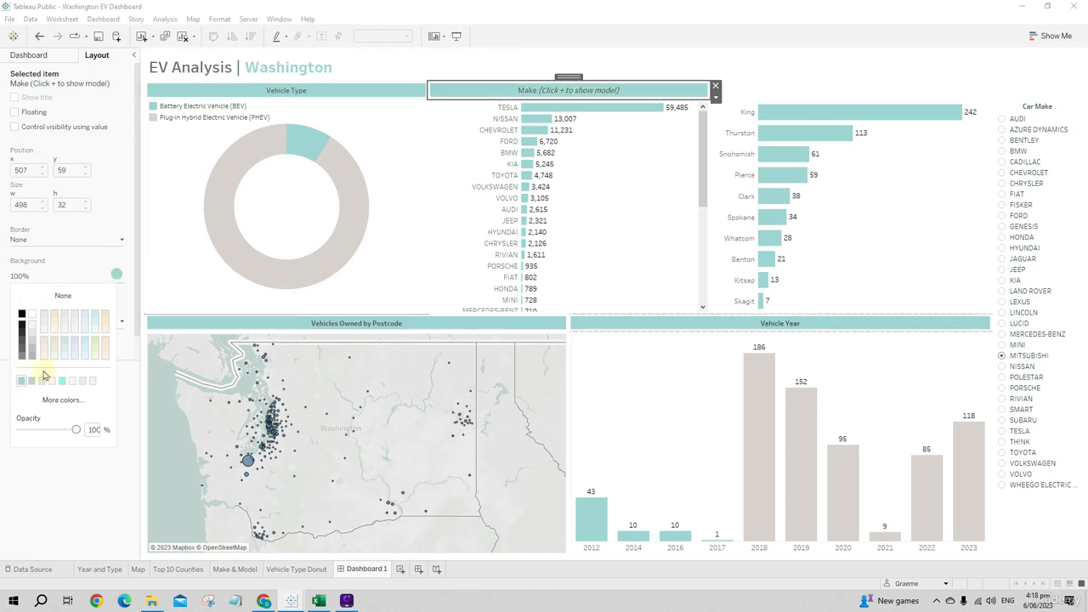
- Add a text object reading "Top 10 Counties" in the remaining container space above the county bar chart
{"action": "left_click", "coordinate": [799, 99]}
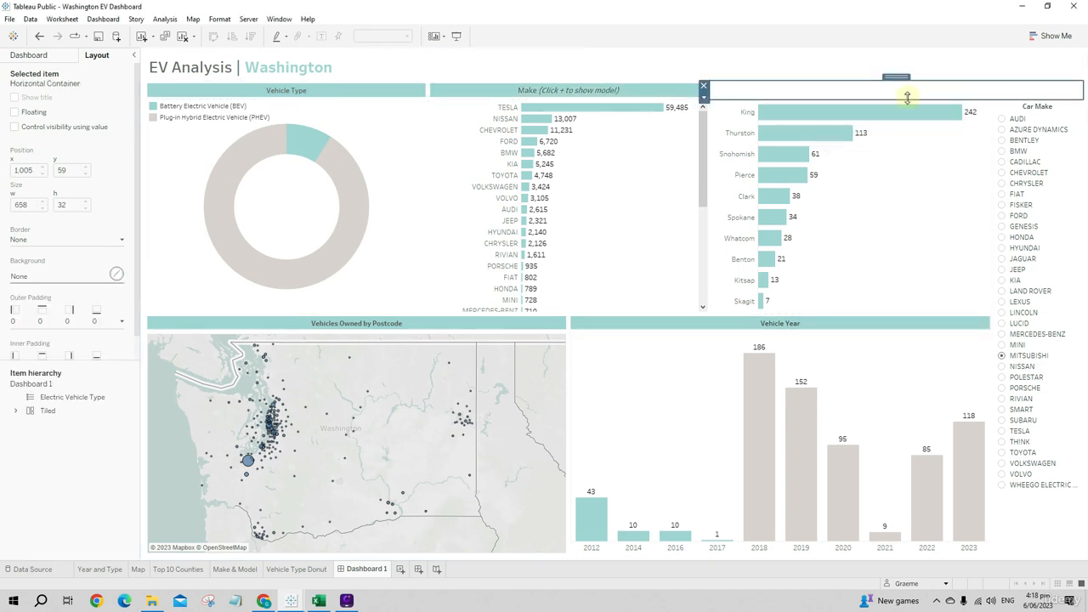
{"action": "left_click", "coordinate": [32, 56]}
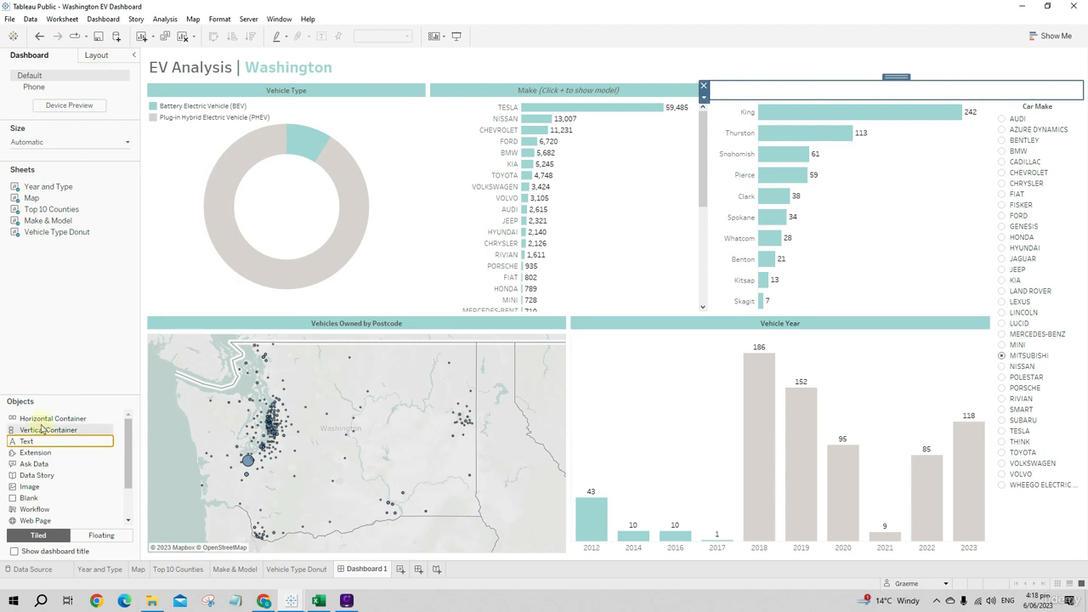
{"action": "mouse_move", "coordinate": [32, 440]}
{"action": "left_mouse_down"}
{"action": "mouse_move", "coordinate": [825, 151]}
{"action": "mouse_move", "coordinate": [885, 94]}
{"action": "left_mouse_up"}
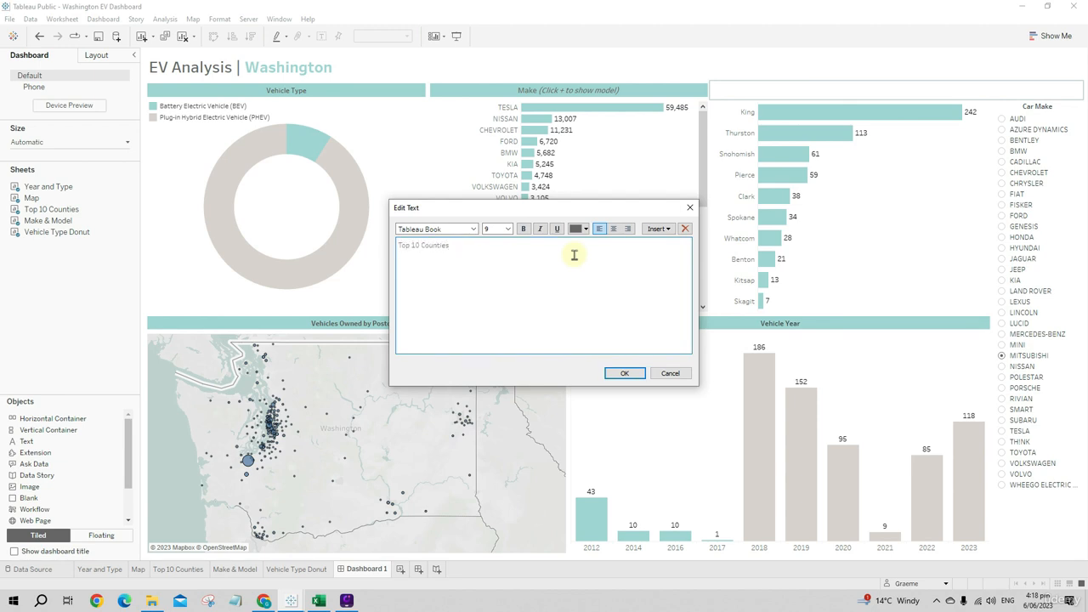
- Set the "Top 10 Counties" heading to Tableau Medium, color it dark grey, center it and apply the text
{"action": "left_click_drag", "start_coordinate": [519, 257], "coordinate": [393, 245]}
{"action": "left_click", "coordinate": [452, 229]}
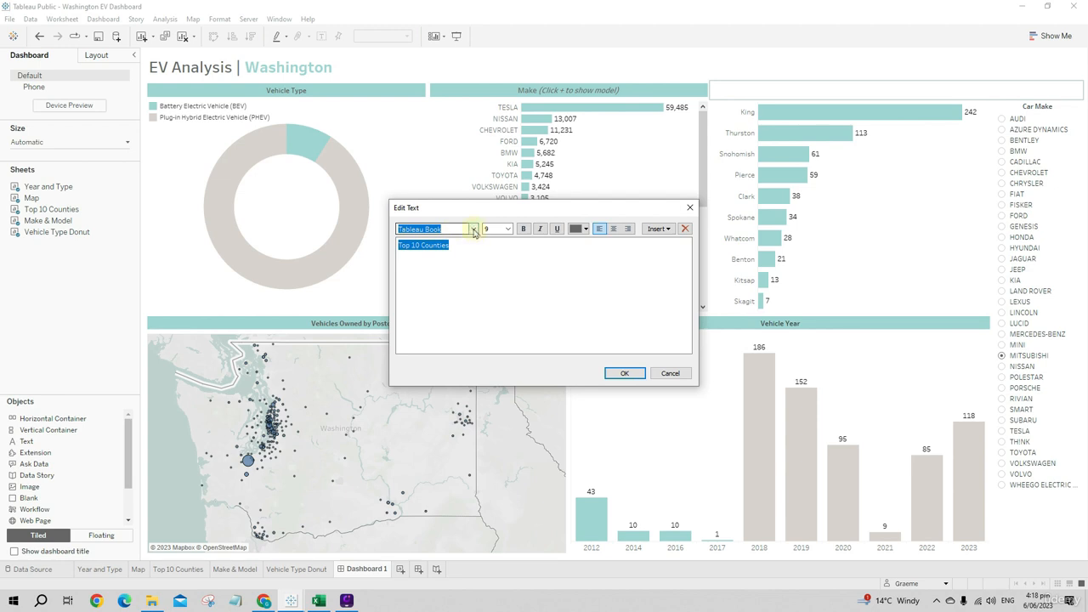
{"action": "left_click", "coordinate": [473, 228]}
{"action": "left_click", "coordinate": [472, 267]}
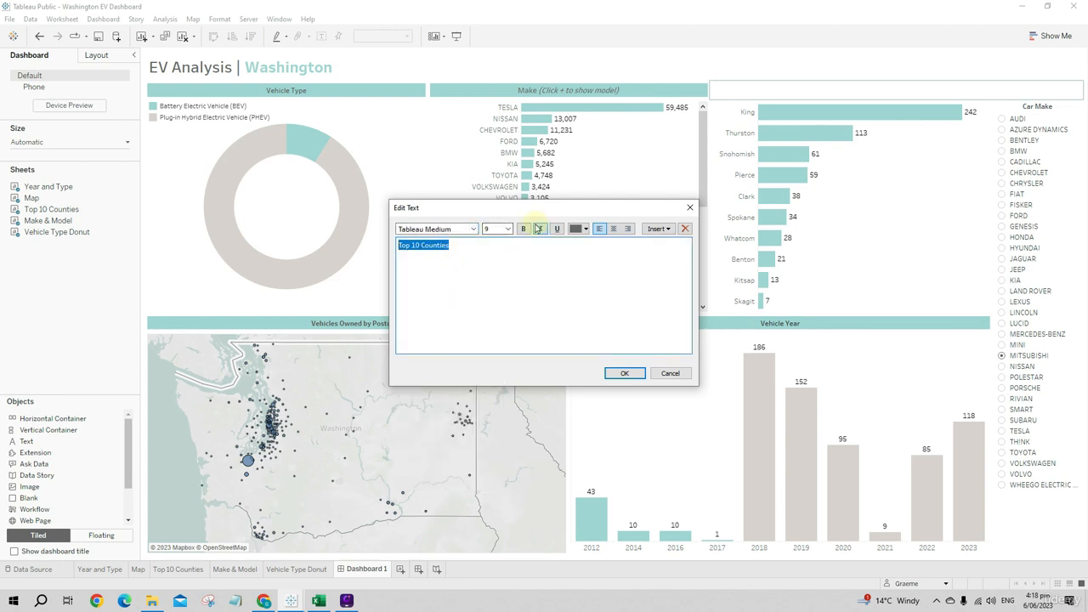
{"action": "left_click", "coordinate": [578, 229]}
{"action": "left_click", "coordinate": [578, 269]}
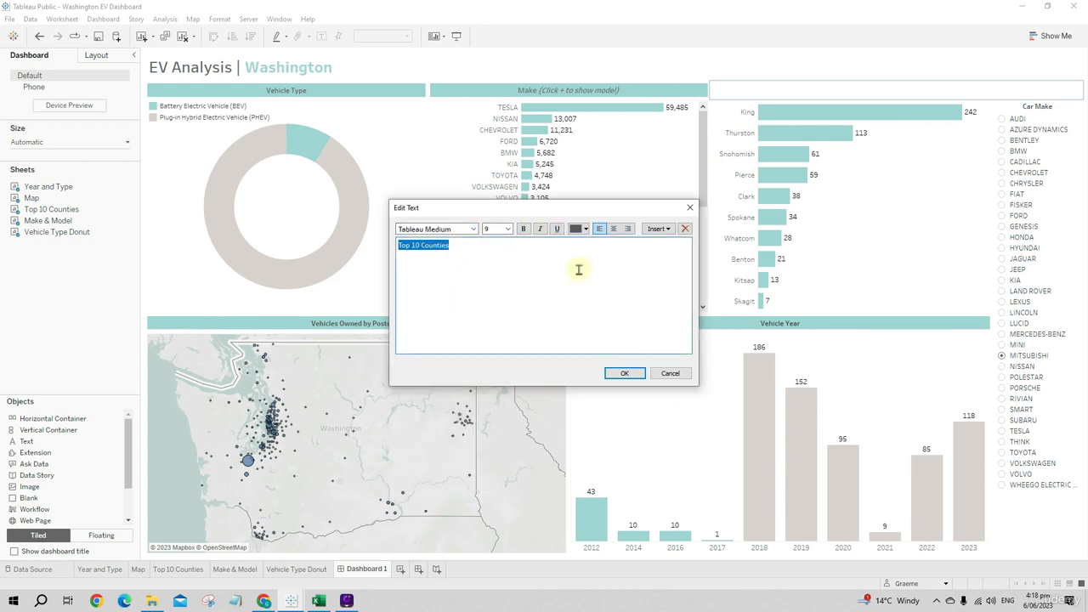
{"action": "left_click", "coordinate": [614, 235]}
{"action": "left_click", "coordinate": [633, 375]}
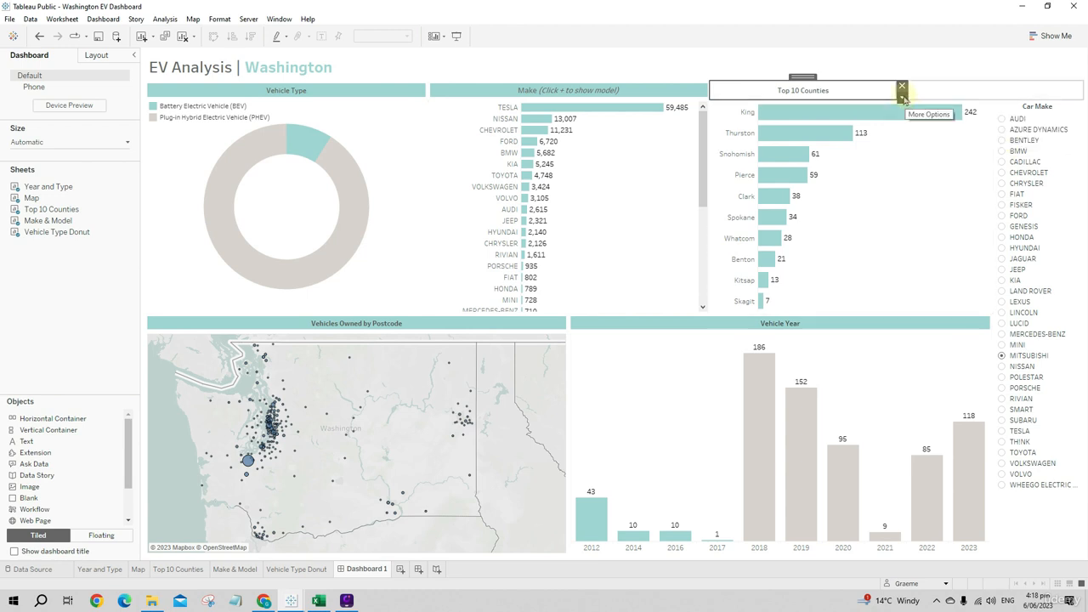
- Widen the "Top 10 Counties" heading to its chart's width, about 498 pixels, and fill its background with light teal
{"action": "left_click_drag", "start_coordinate": [896, 90], "coordinate": [993, 88]}
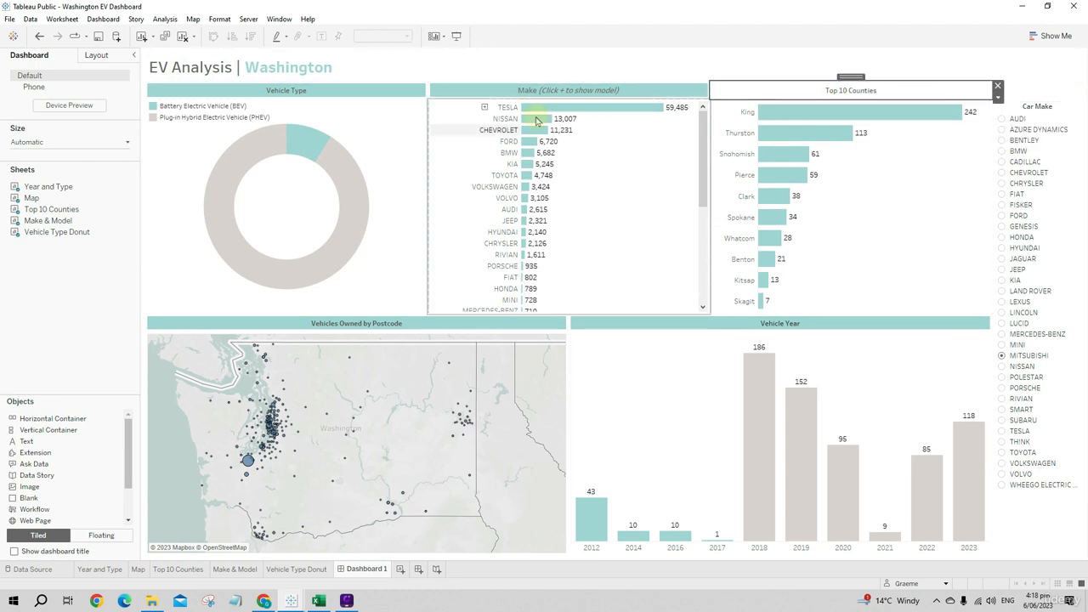
{"action": "left_click", "coordinate": [96, 54]}
{"action": "left_click", "coordinate": [64, 276]}
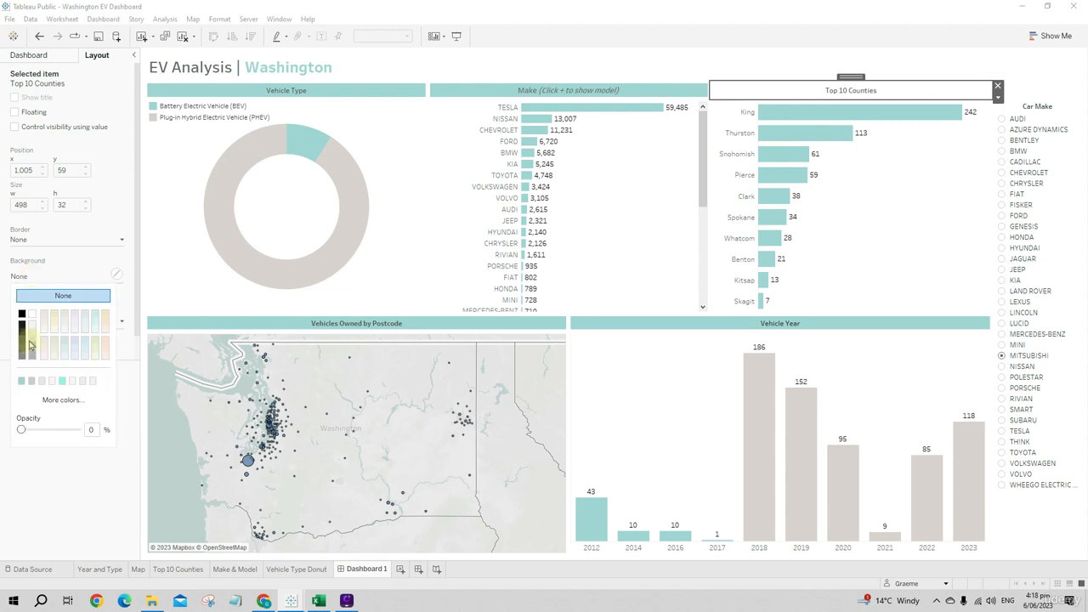
{"action": "left_click", "coordinate": [666, 405]}
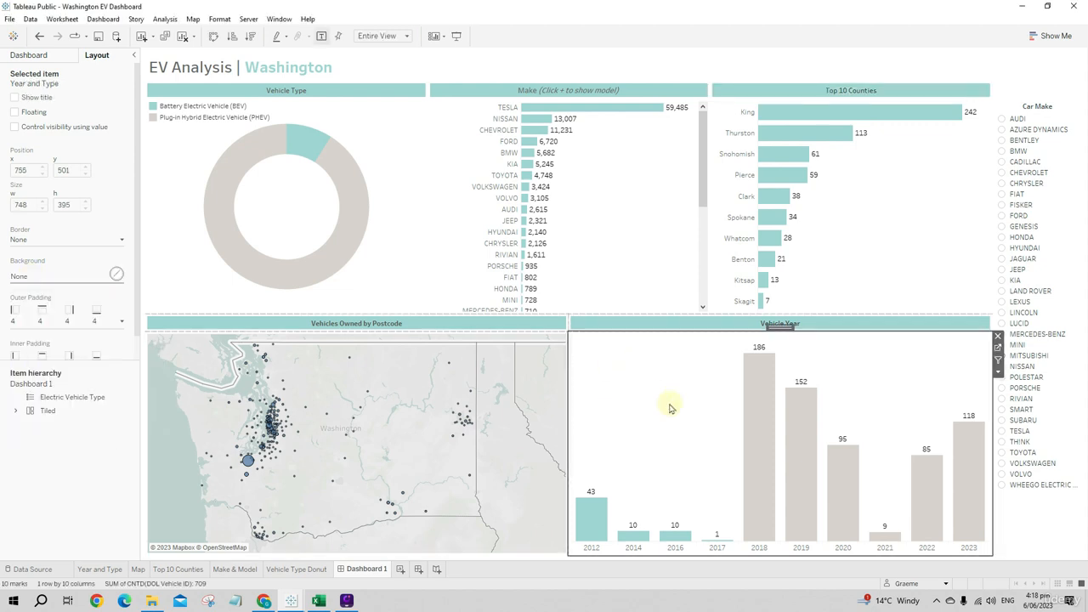
- Test the Car Make selector on the dashboard with LUCID, KIA and BMW in turn
{"action": "left_click", "coordinate": [1061, 162]}
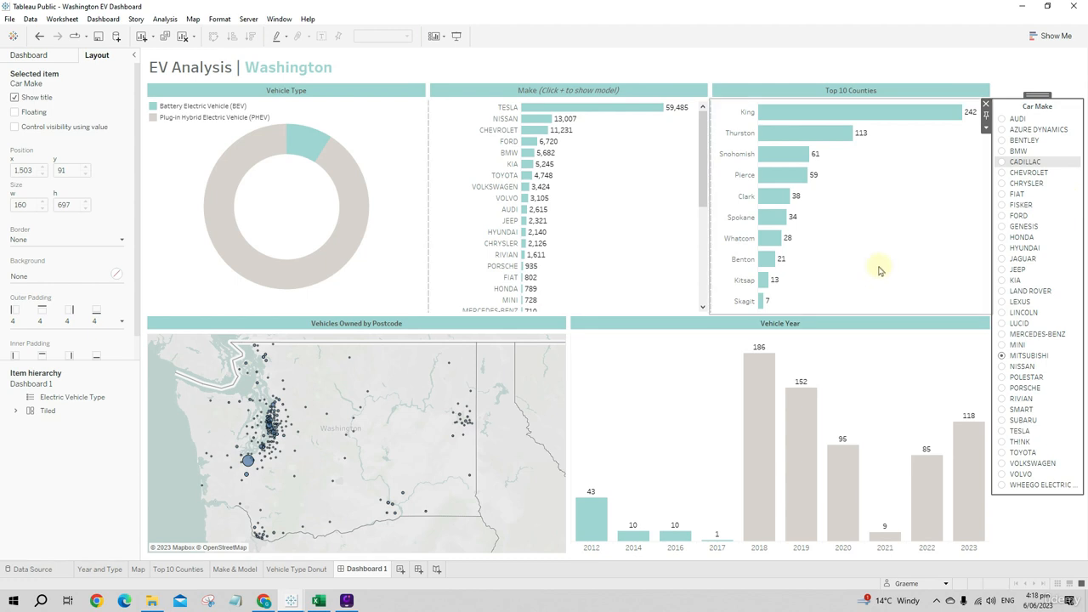
{"action": "left_click", "coordinate": [1004, 325]}
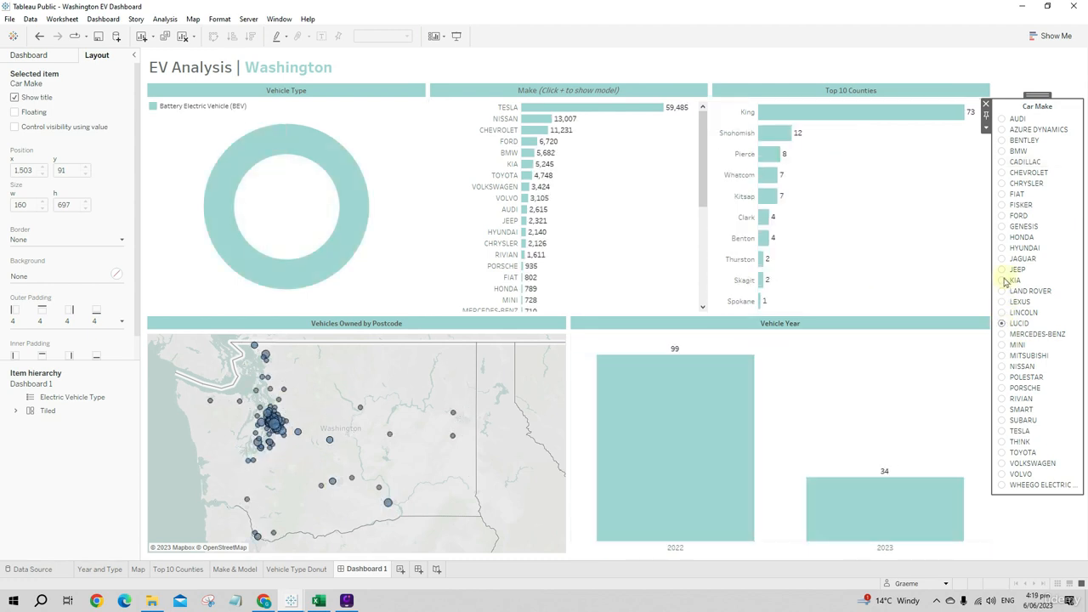
{"action": "left_click", "coordinate": [1003, 280]}
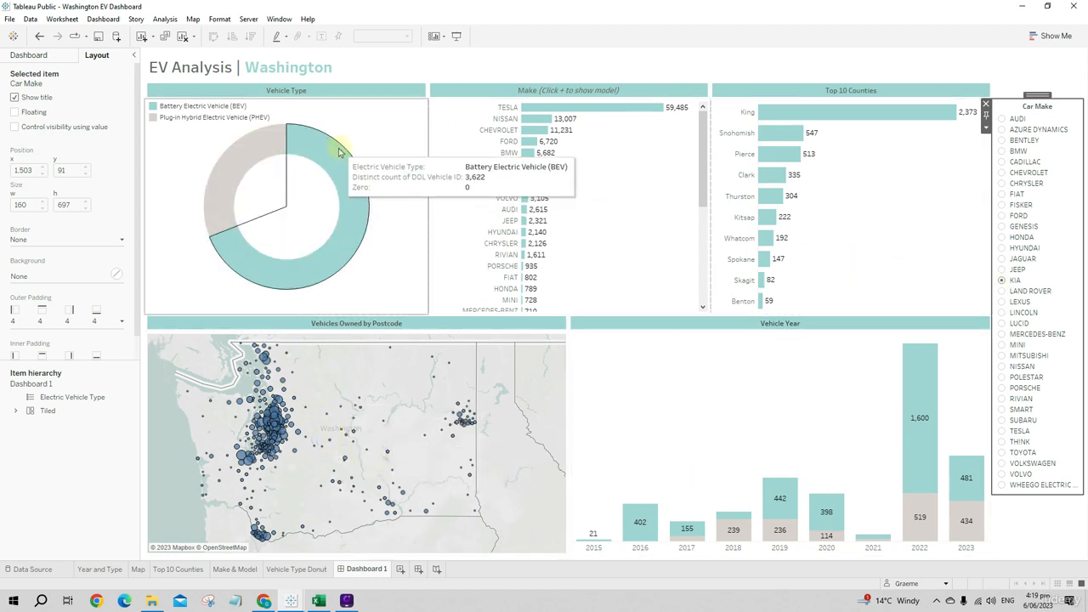
{"action": "left_click", "coordinate": [1002, 151]}
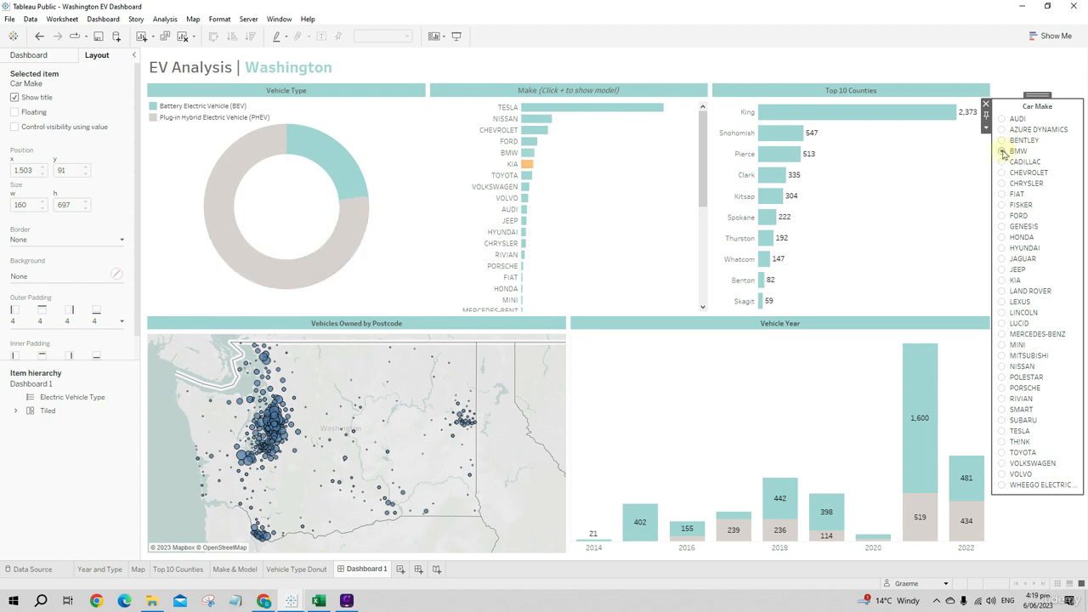
- Expand the Make chart to show models and look through the model rows, including the highlighted BMW ones
{"action": "left_click", "coordinate": [484, 107]}
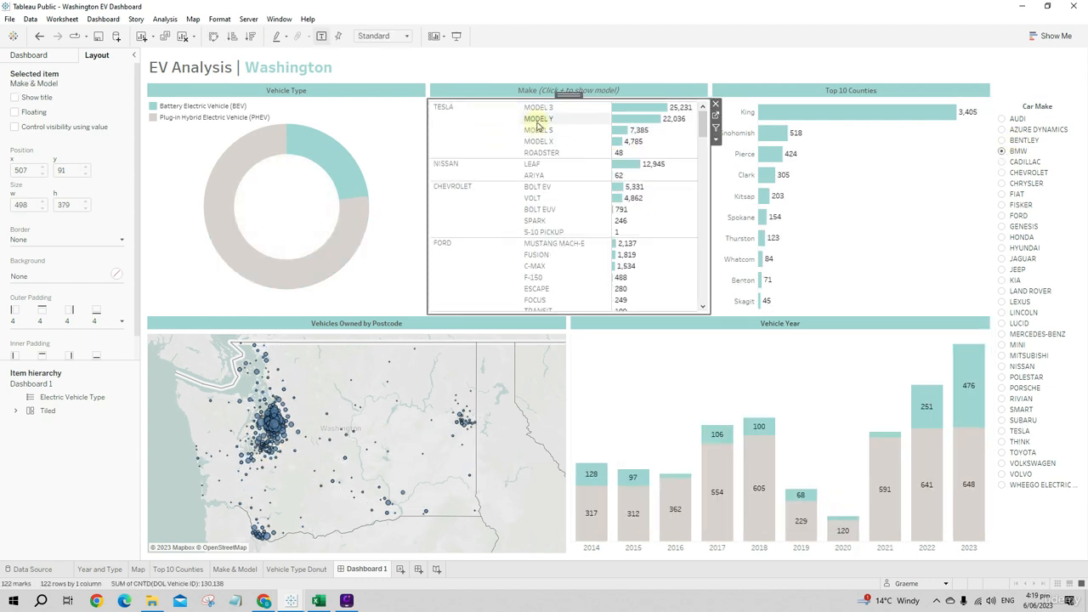
{"action": "scroll", "coordinate": [554, 175], "scroll_direction": "down", "scroll_amount": 2}
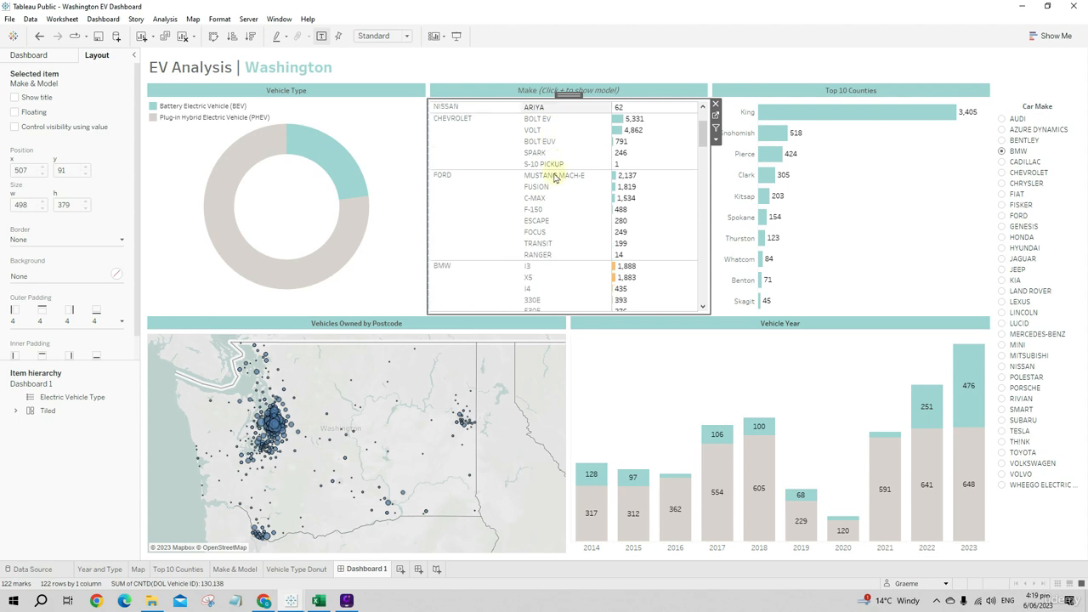
{"action": "scroll", "coordinate": [555, 176], "scroll_direction": "down", "scroll_amount": 3}
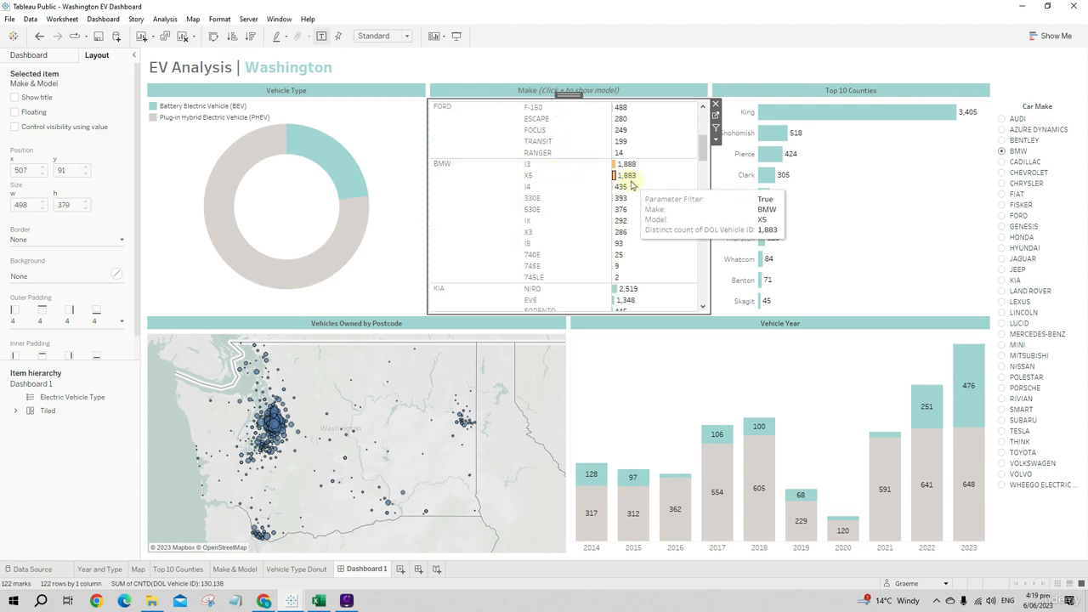
{"action": "scroll", "coordinate": [633, 185], "scroll_direction": "down", "scroll_amount": 1}
{"action": "scroll", "coordinate": [619, 217], "scroll_direction": "down", "scroll_amount": 5}
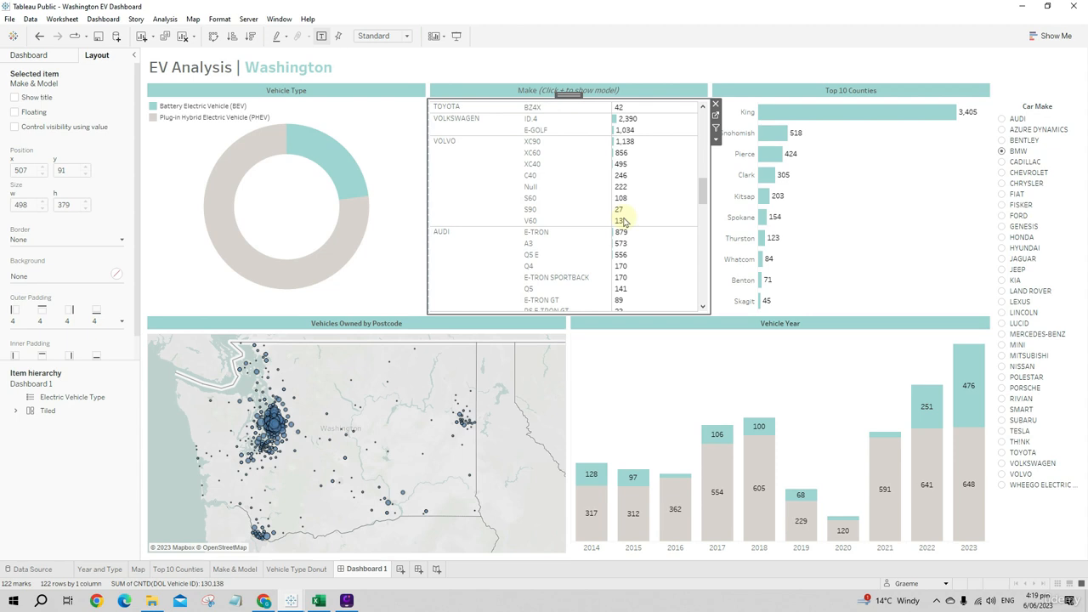
{"action": "scroll", "coordinate": [623, 221], "scroll_direction": "up", "scroll_amount": 10}
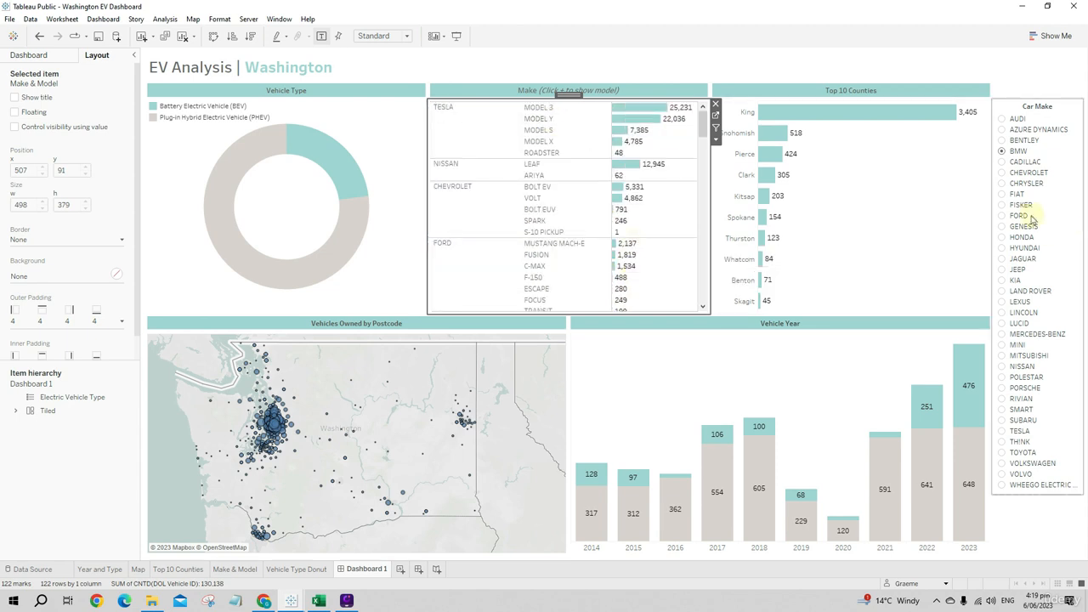
- Switch the Car Make selection to TESLA and finally NISSAN, and collapse the Make chart back to makes only
{"action": "left_click", "coordinate": [1010, 430]}
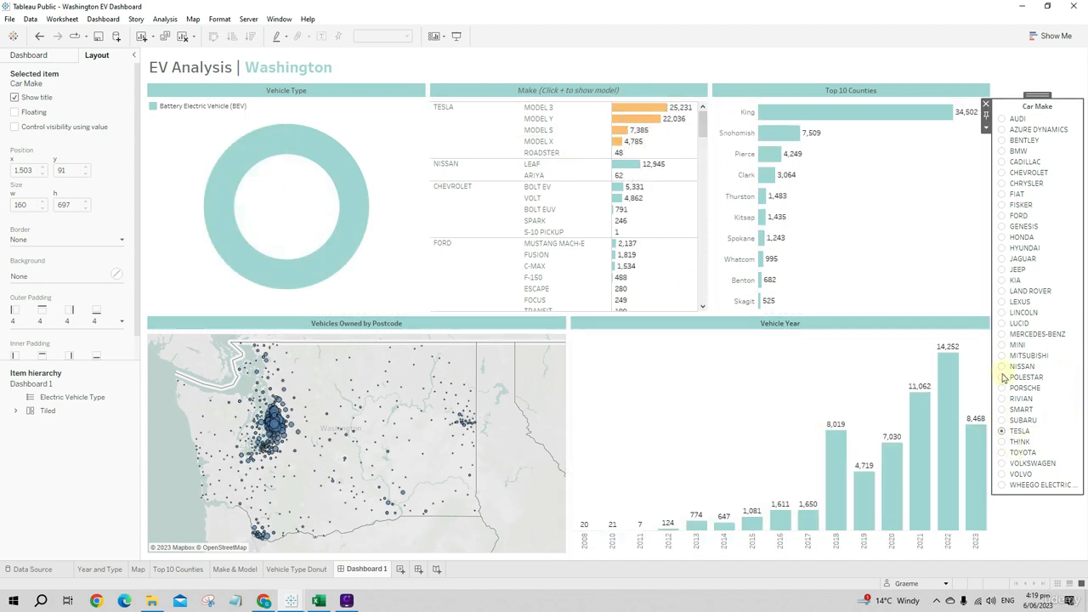
{"action": "left_click", "coordinate": [1003, 366]}
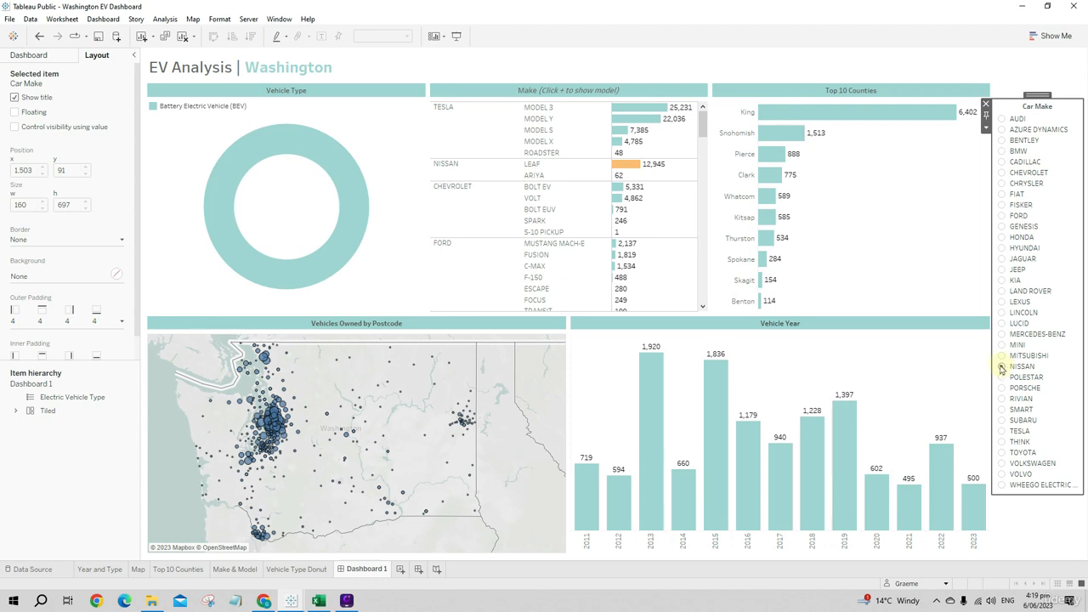
{"action": "left_click", "coordinate": [484, 108]}
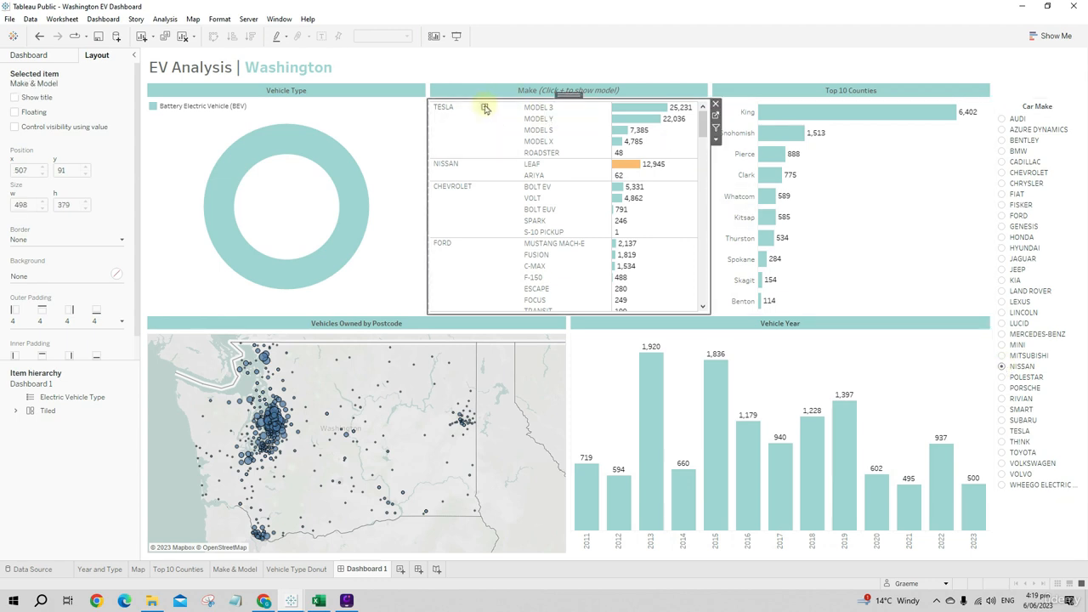
{"action": "left_click", "coordinate": [485, 108]}
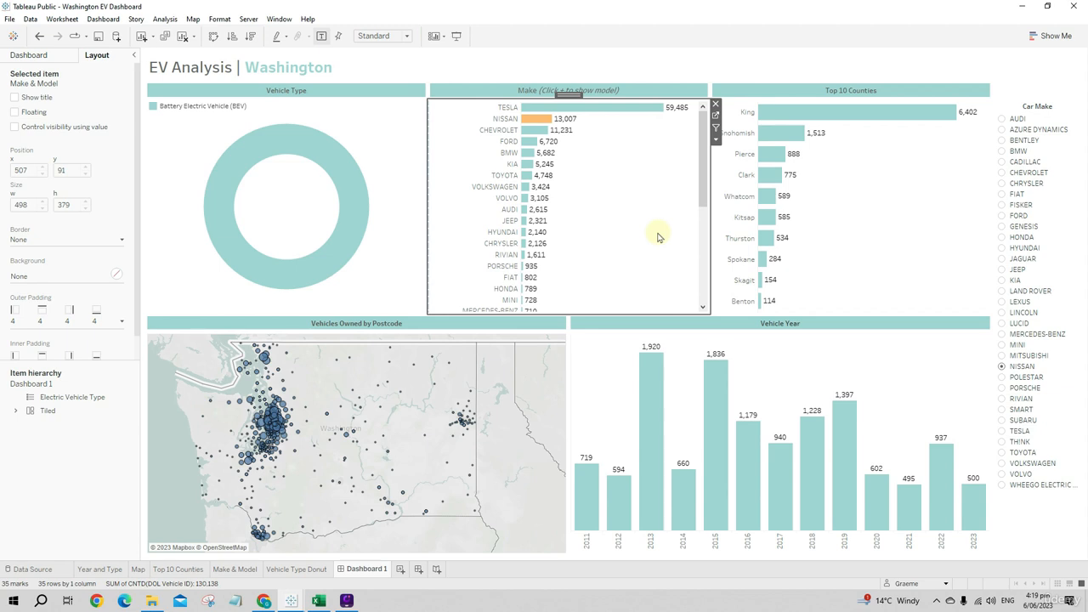
- Save the workbook to Tableau Public as "Washington EV Dashboard", overwriting the existing version
{"action": "left_click", "coordinate": [10, 19]}
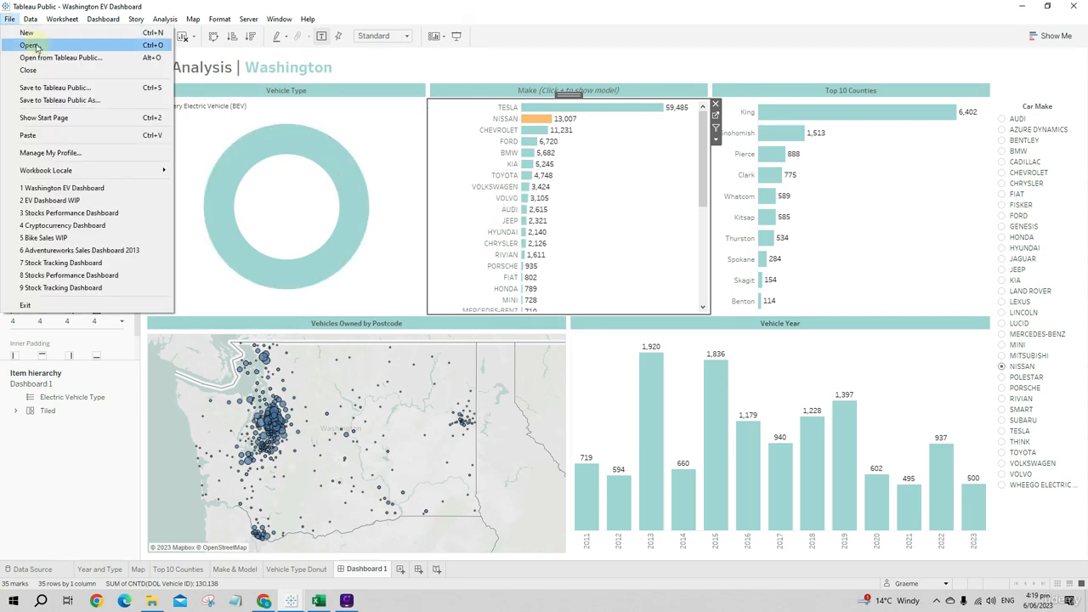
{"action": "left_click", "coordinate": [58, 90]}
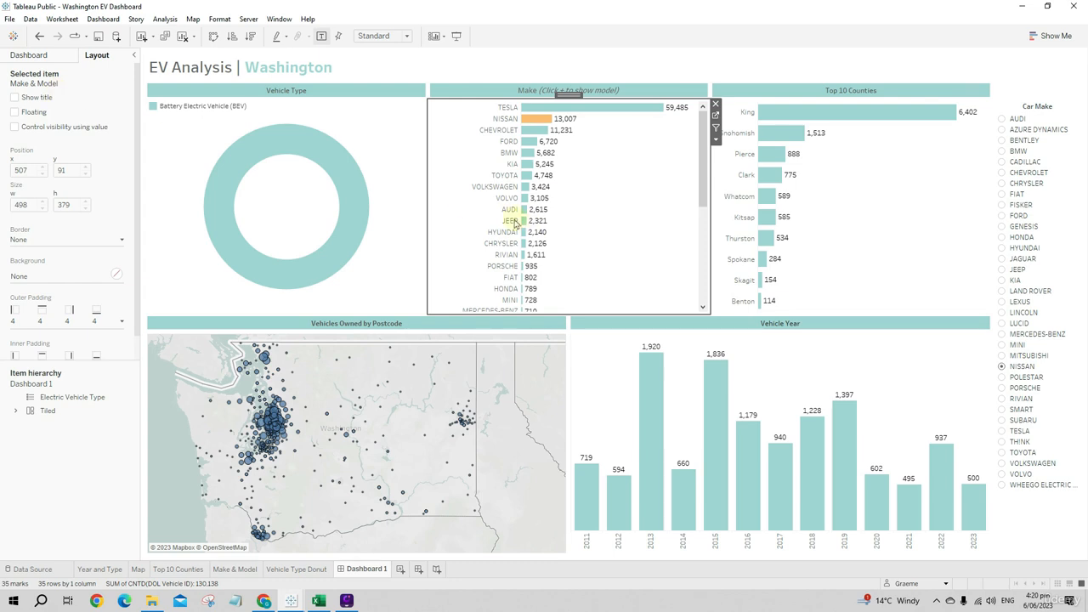
{"action": "left_click", "coordinate": [618, 326]}
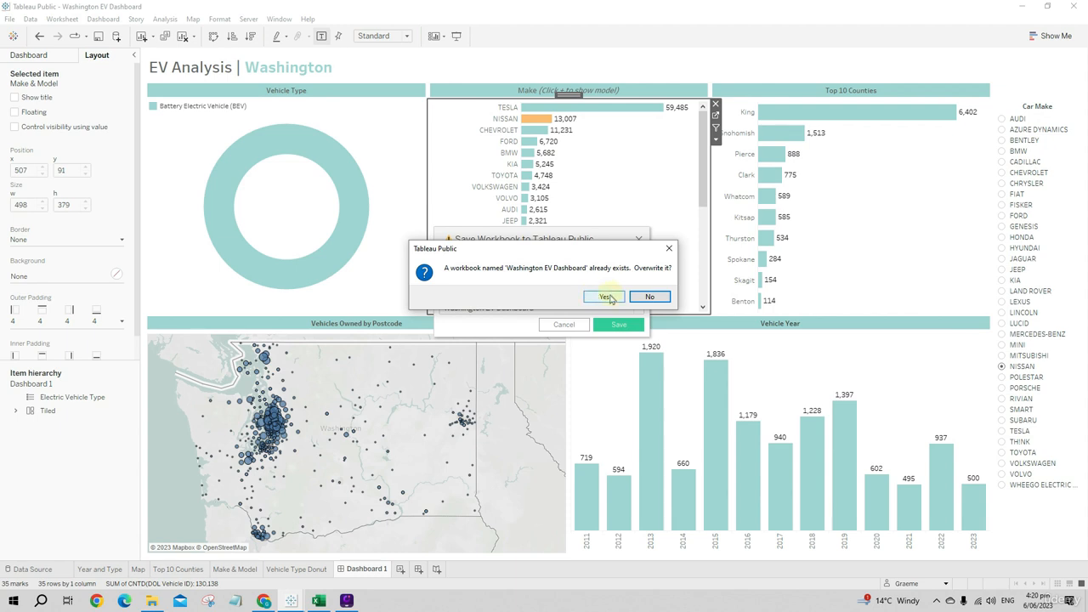
{"action": "left_click", "coordinate": [605, 297]}
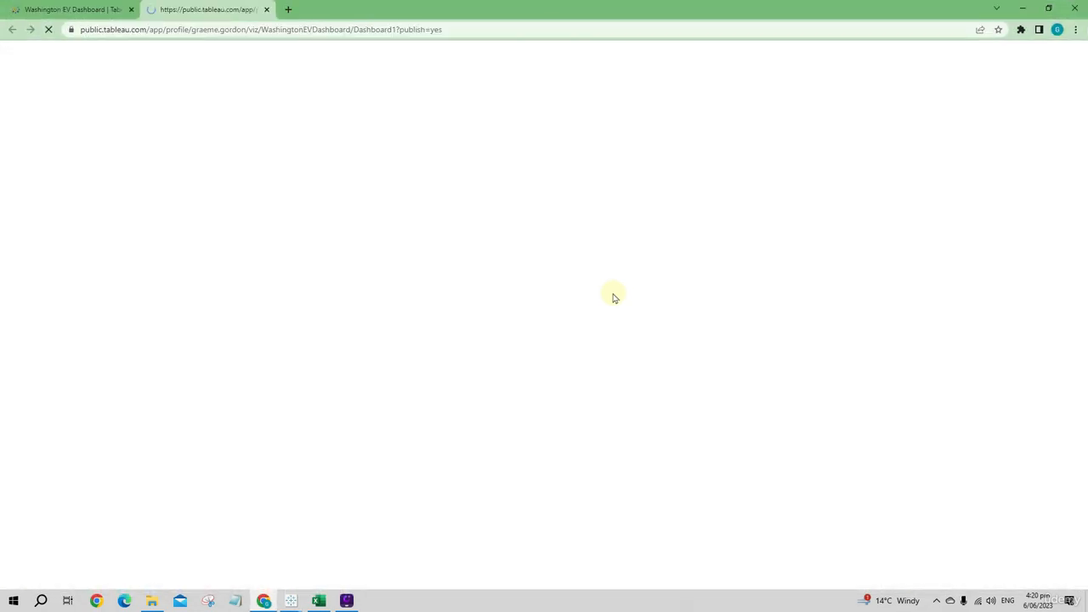
- Close the older browser tab, check the layout of the published dashboard, and return to the Tableau Public desktop workbook
{"action": "left_click", "coordinate": [130, 9]}
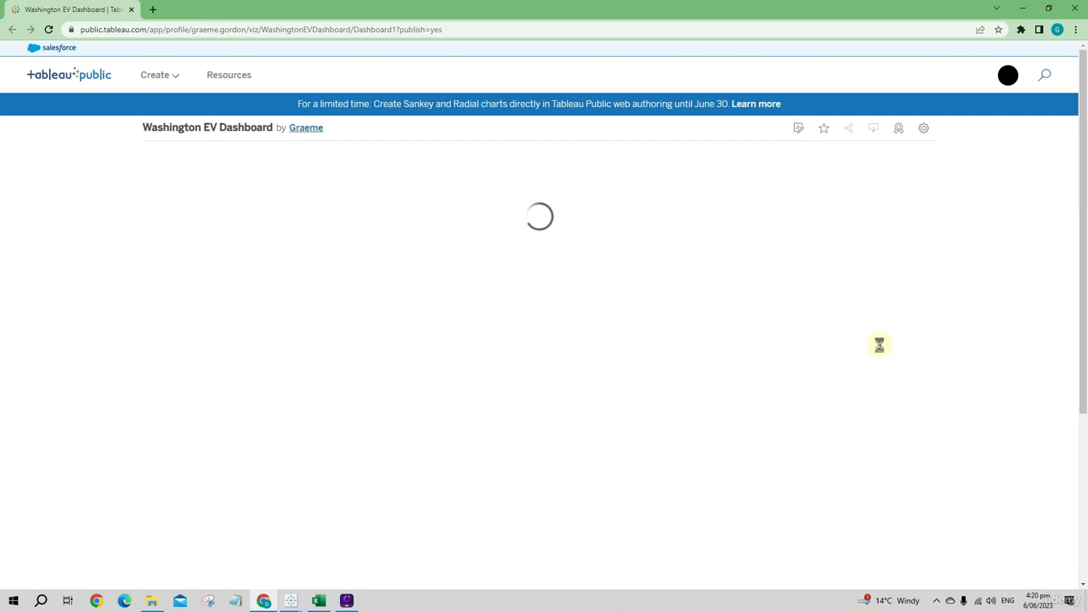
{"action": "scroll", "coordinate": [897, 343], "scroll_direction": "down", "scroll_amount": 1}
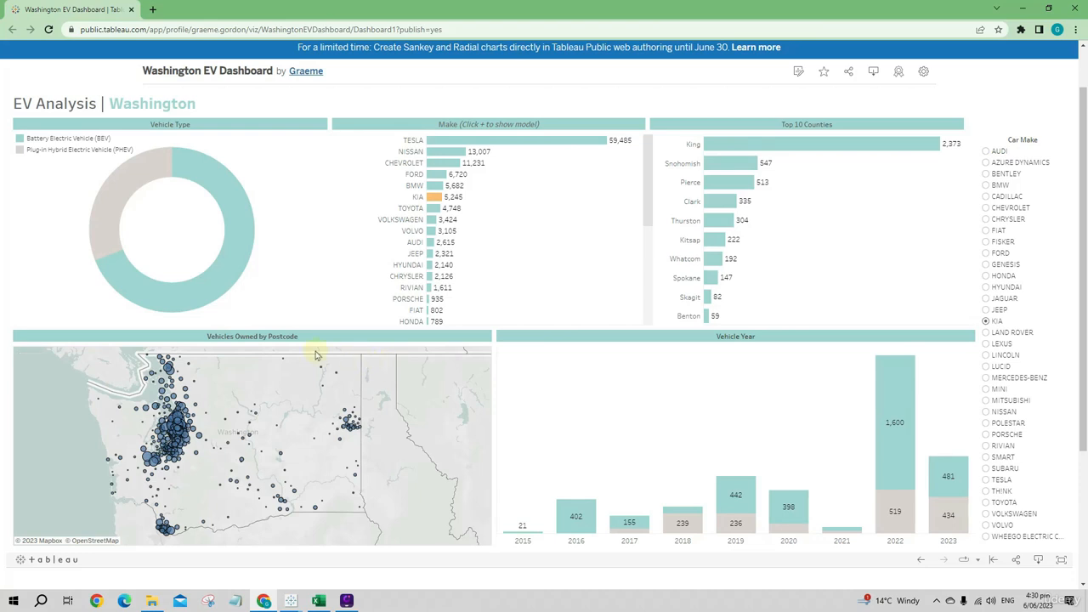
{"action": "left_click", "coordinate": [1023, 12]}
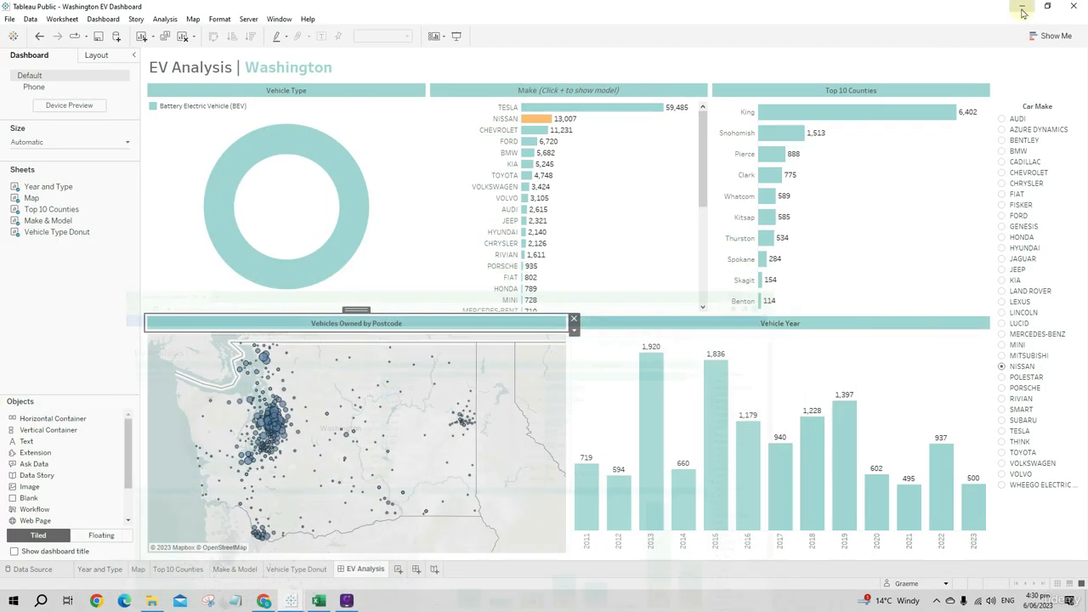
- Remove the bold formatting from the "Vehicles Owned by Postcode" heading and apply the text
{"action": "double_click", "coordinate": [397, 327]}
{"action": "left_click_drag", "start_coordinate": [605, 250], "coordinate": [469, 251]}
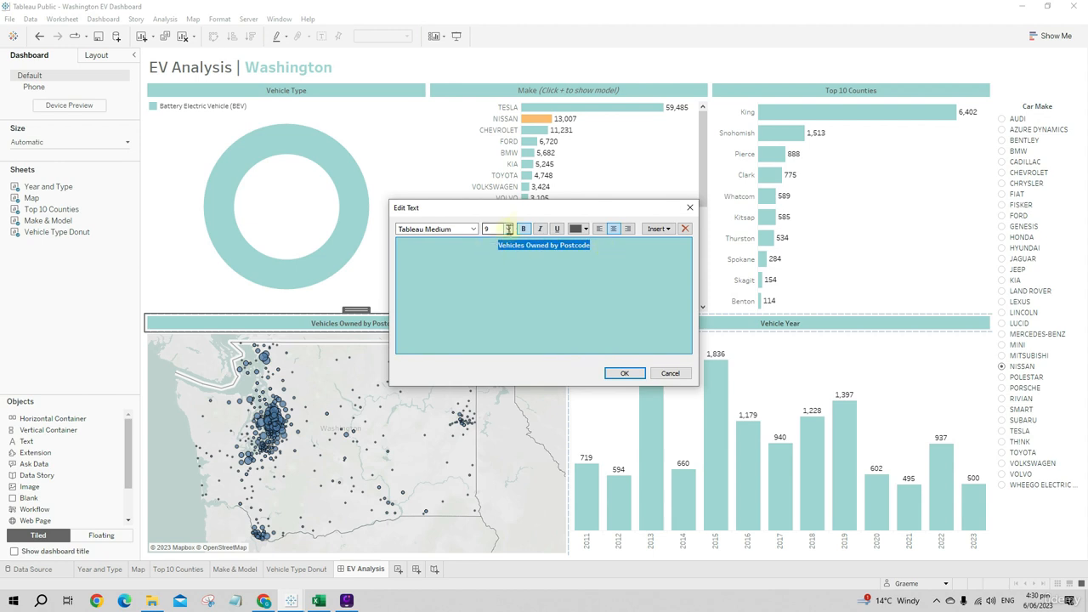
{"action": "left_click", "coordinate": [525, 228]}
{"action": "left_click", "coordinate": [625, 374]}
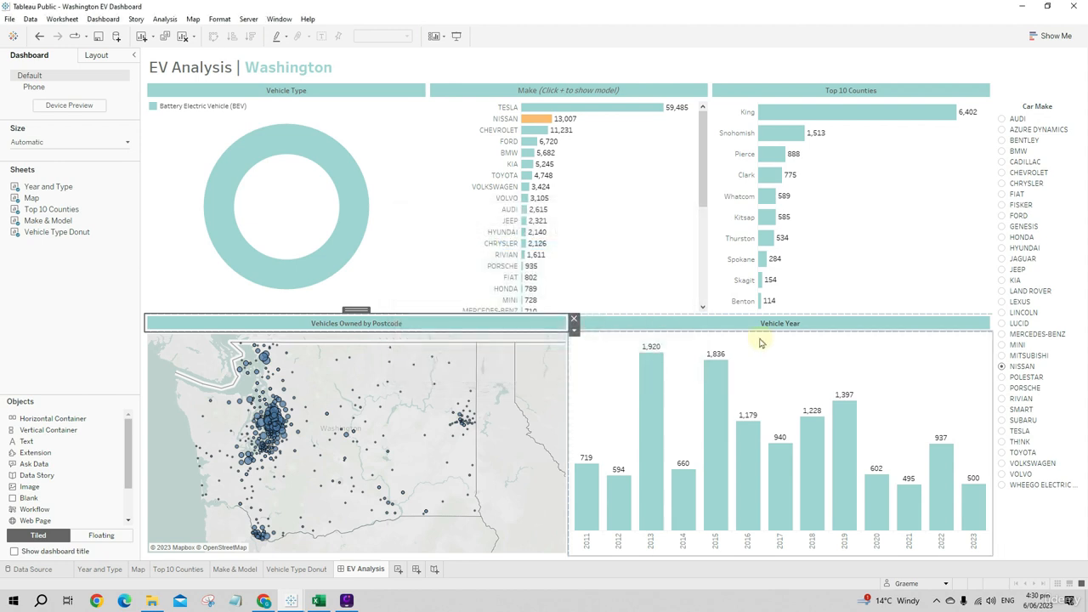
- Color the "Vehicle Year" heading text dark grey and apply it
{"action": "double_click", "coordinate": [767, 324]}
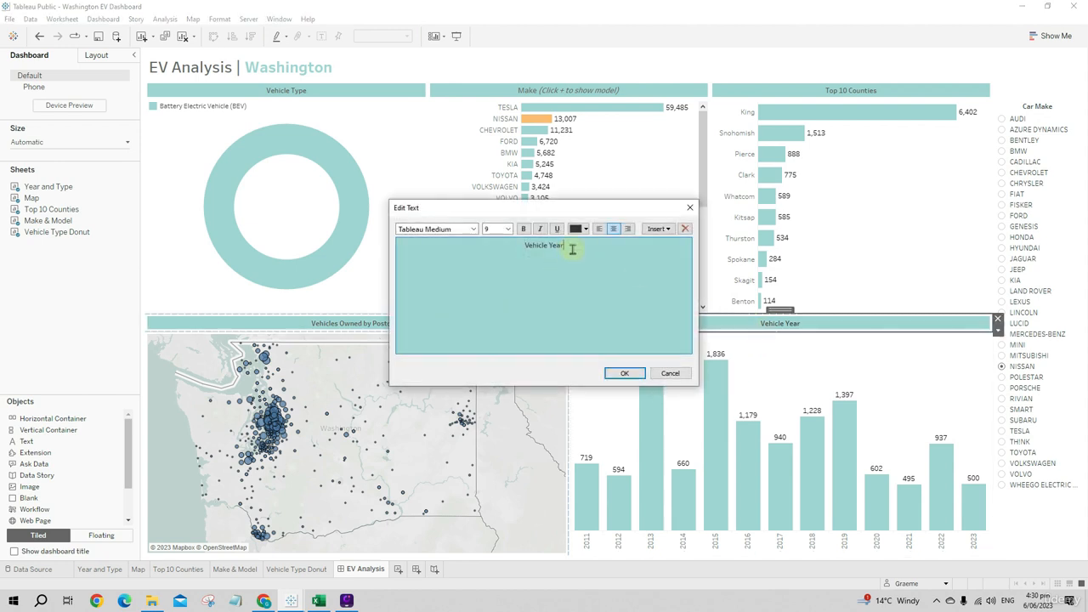
{"action": "left_click_drag", "start_coordinate": [572, 249], "coordinate": [492, 248]}
{"action": "left_click", "coordinate": [576, 231]}
{"action": "left_click", "coordinate": [575, 267]}
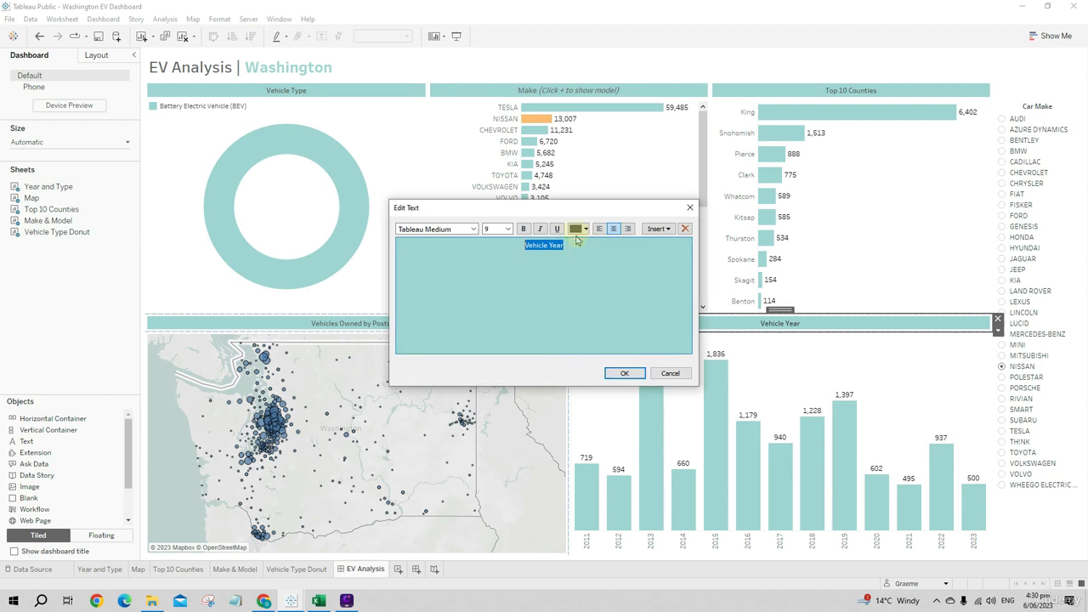
{"action": "left_click", "coordinate": [624, 373]}
- Rotate the year labels beneath the Vehicle Year chart to horizontal and clear the 2015 selection
{"action": "left_click", "coordinate": [774, 367]}
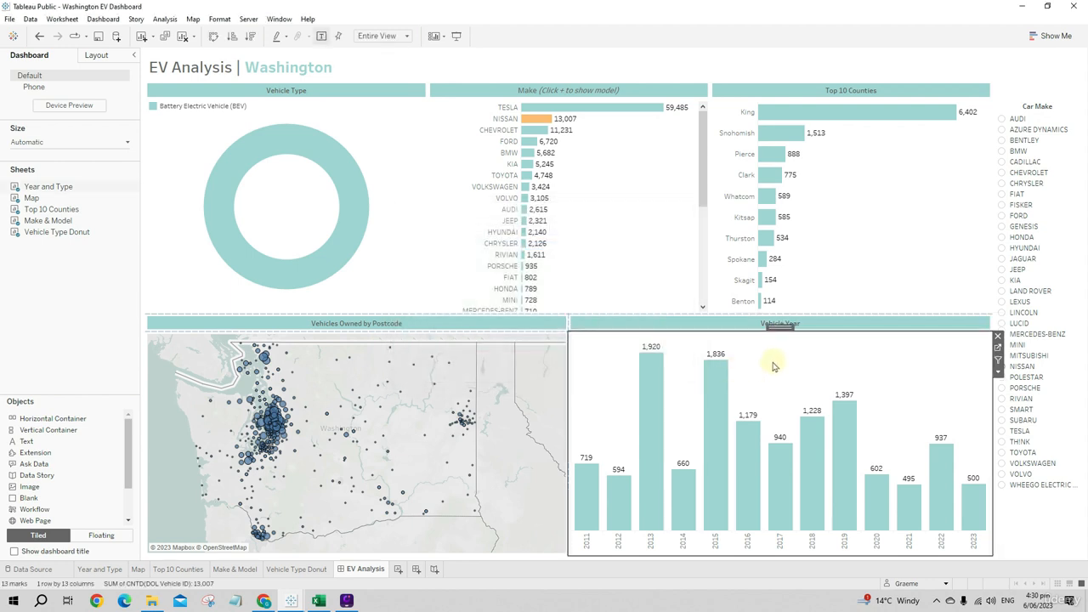
{"action": "left_click", "coordinate": [721, 544]}
{"action": "right_click", "coordinate": [723, 545]}
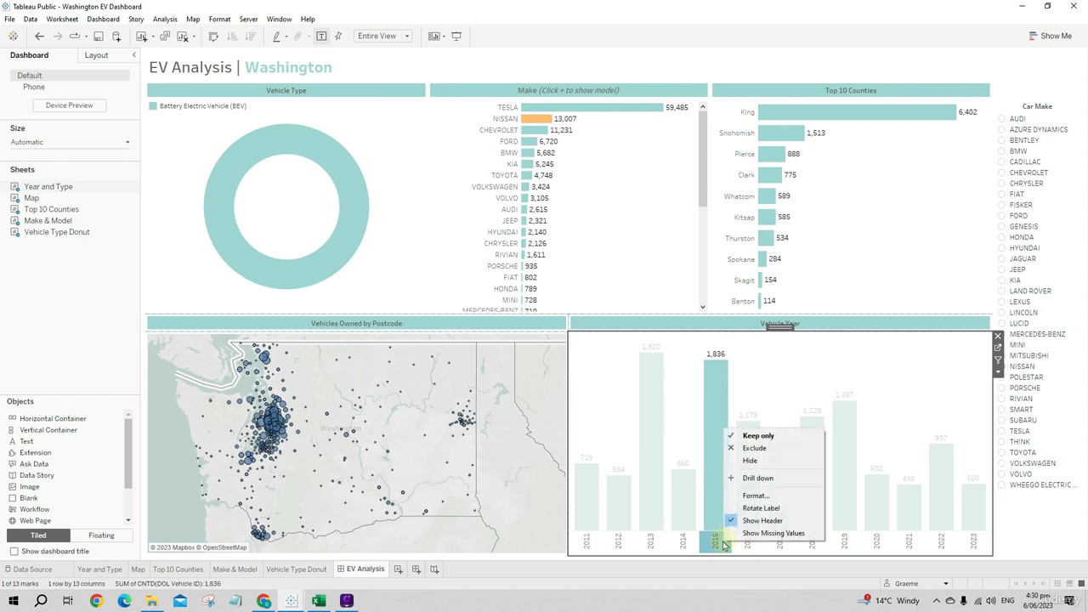
{"action": "key", "text": "Escape"}
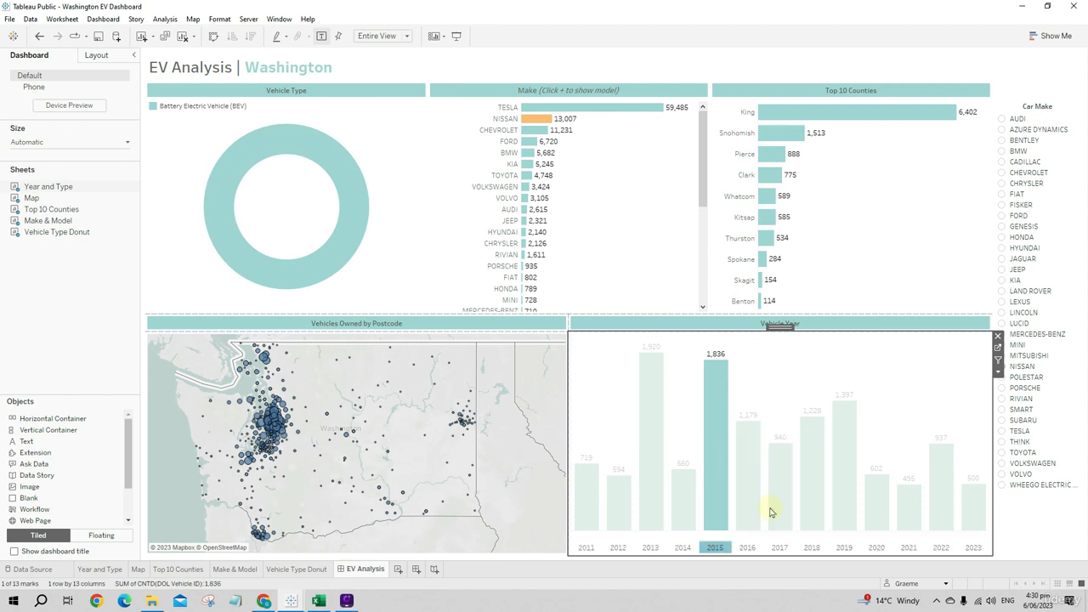
{"action": "left_click", "coordinate": [712, 548]}
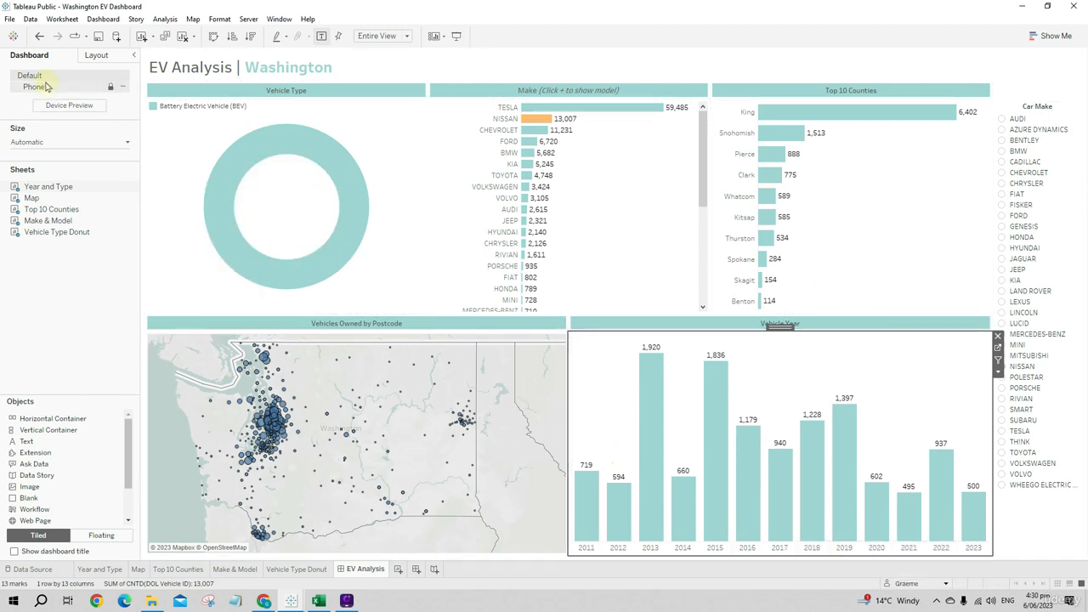
- Change the dashboard to a fixed custom size, 1500 px wide and 850 px high
{"action": "left_click", "coordinate": [54, 144]}
{"action": "left_click", "coordinate": [34, 171]}
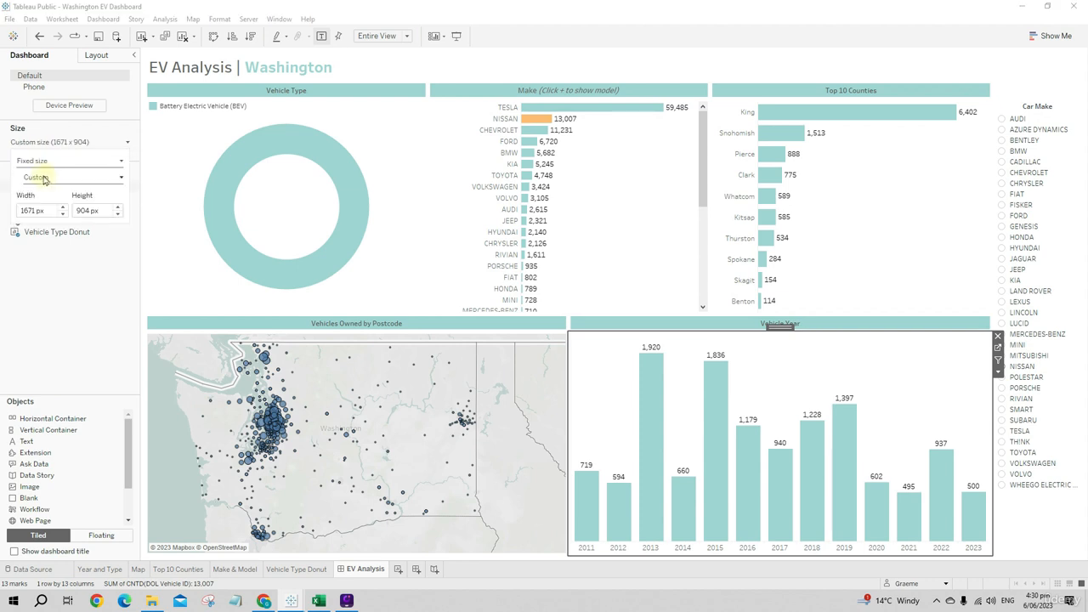
{"action": "double_click", "coordinate": [34, 211]}
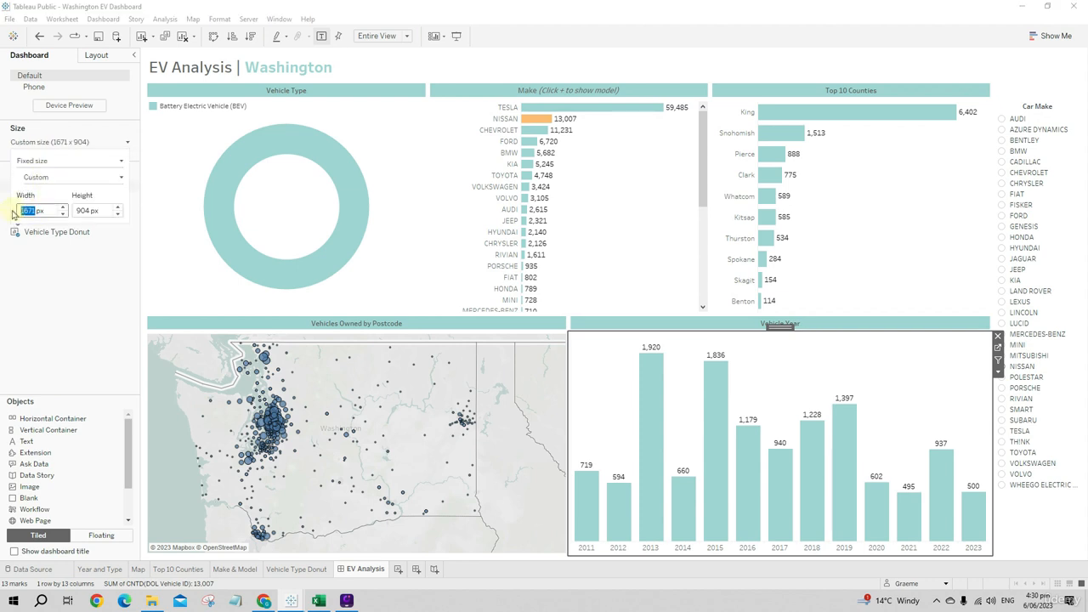
{"action": "left_click", "coordinate": [110, 213]}
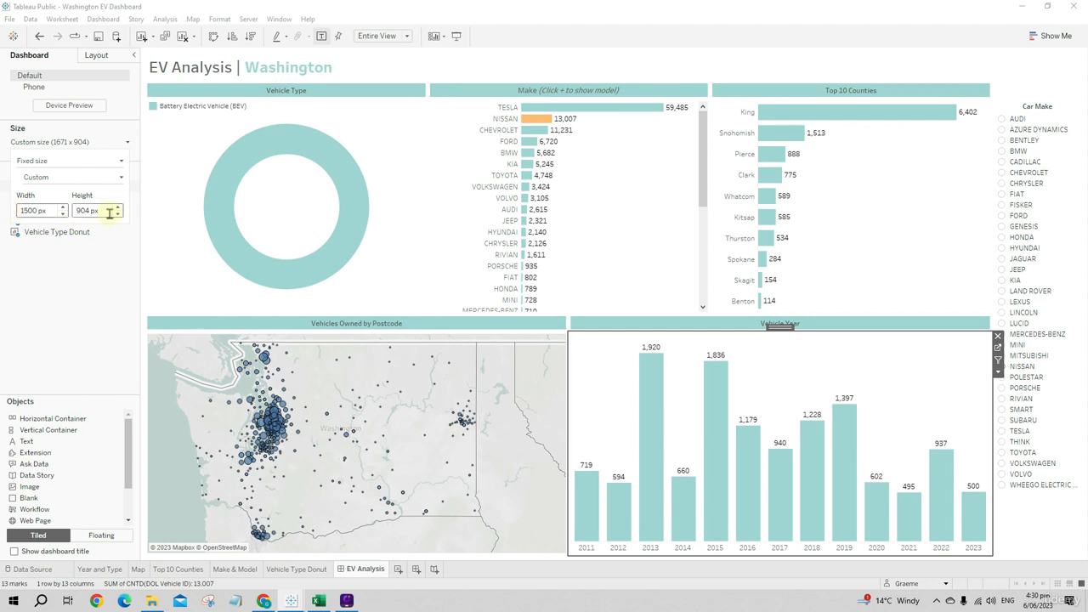
{"action": "double_click", "coordinate": [83, 210]}
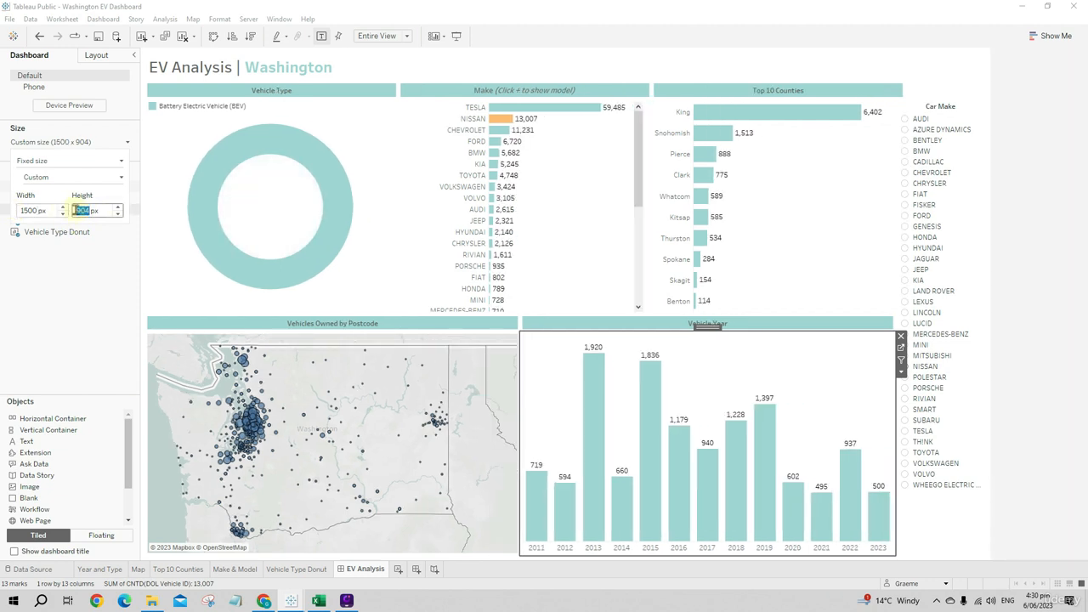
{"action": "type", "text": "850"}
{"action": "key", "text": "Return"}
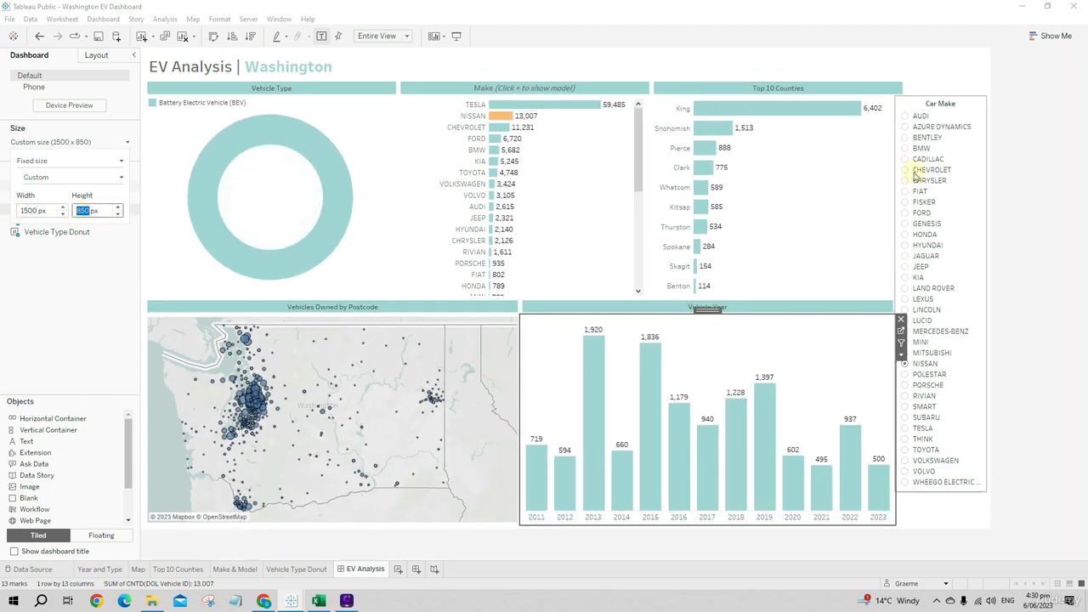
{"action": "left_click", "coordinate": [1046, 405]}
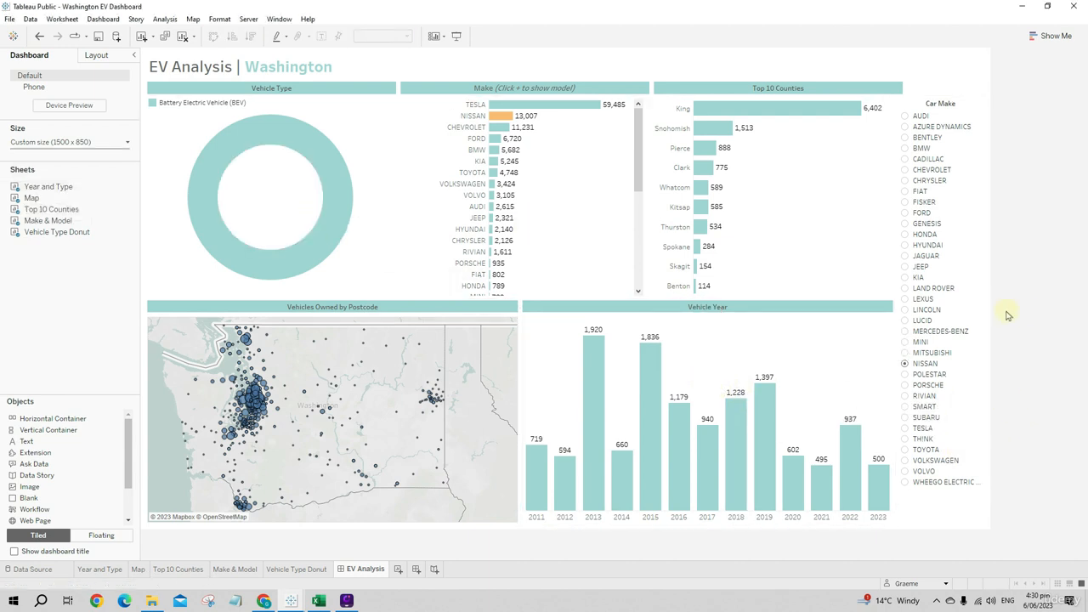
- Republish the resized "Washington EV Dashboard" workbook to Tableau Public, replacing the existing version
{"action": "left_click", "coordinate": [96, 37]}
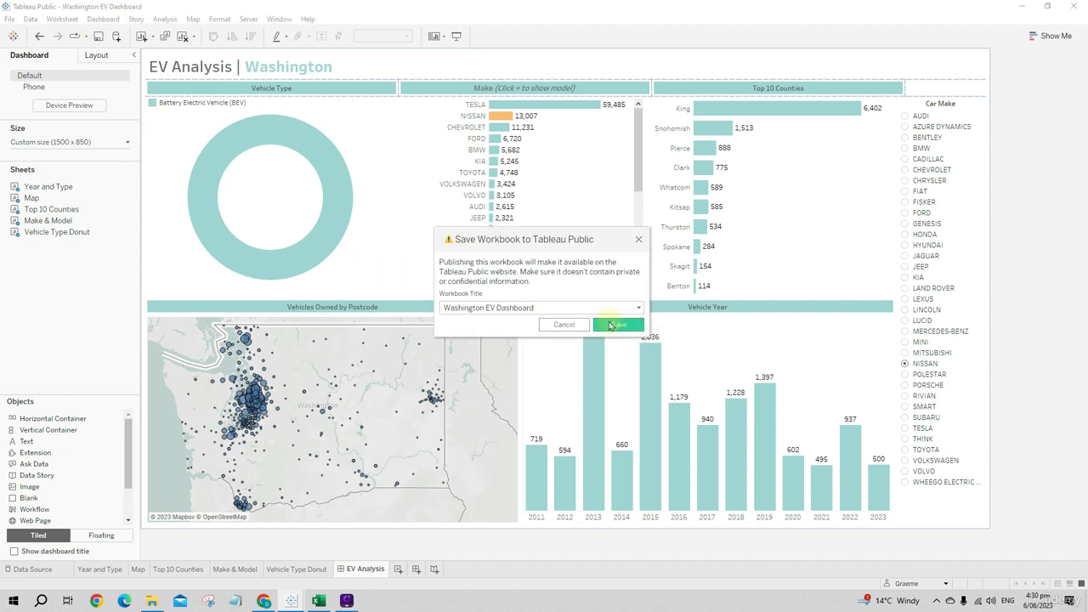
{"action": "left_click", "coordinate": [610, 326]}
{"action": "left_click", "coordinate": [607, 295]}
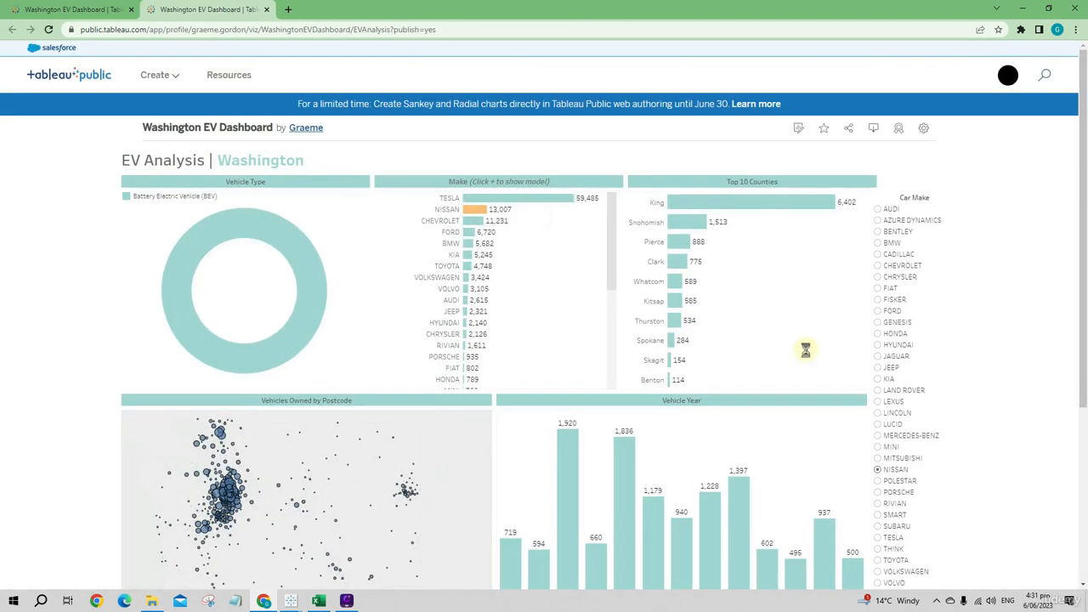
- Examine the republished dashboard in the browser, including the Vehicle Type donut's tooltip
{"action": "scroll", "coordinate": [828, 351], "scroll_direction": "down", "scroll_amount": 2}
{"action": "scroll", "coordinate": [829, 351], "scroll_direction": "up", "scroll_amount": 1}
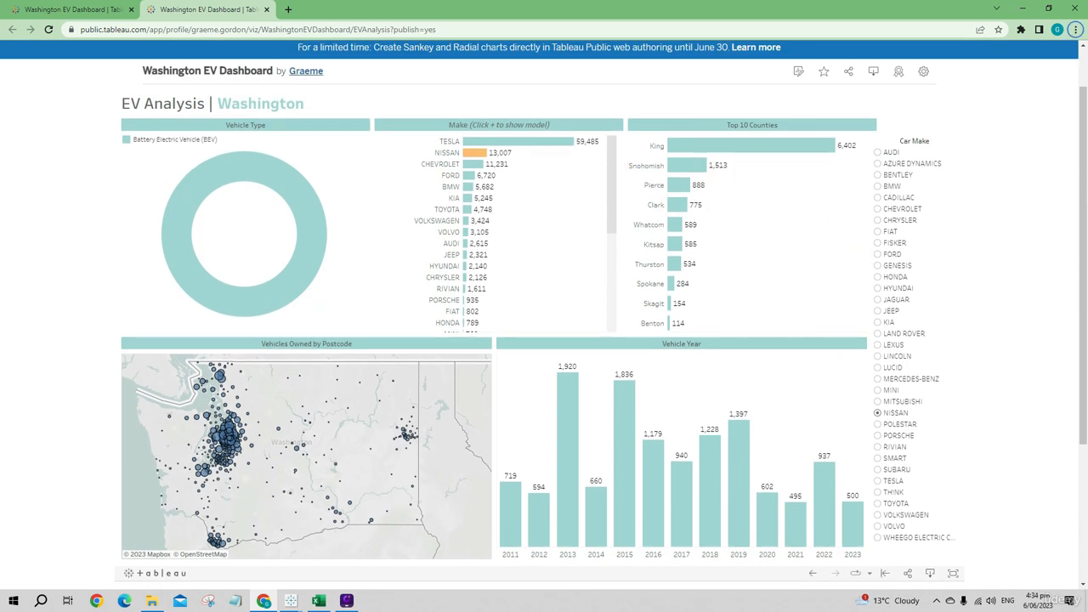
{"action": "mouse_move", "coordinate": [288, 264]}
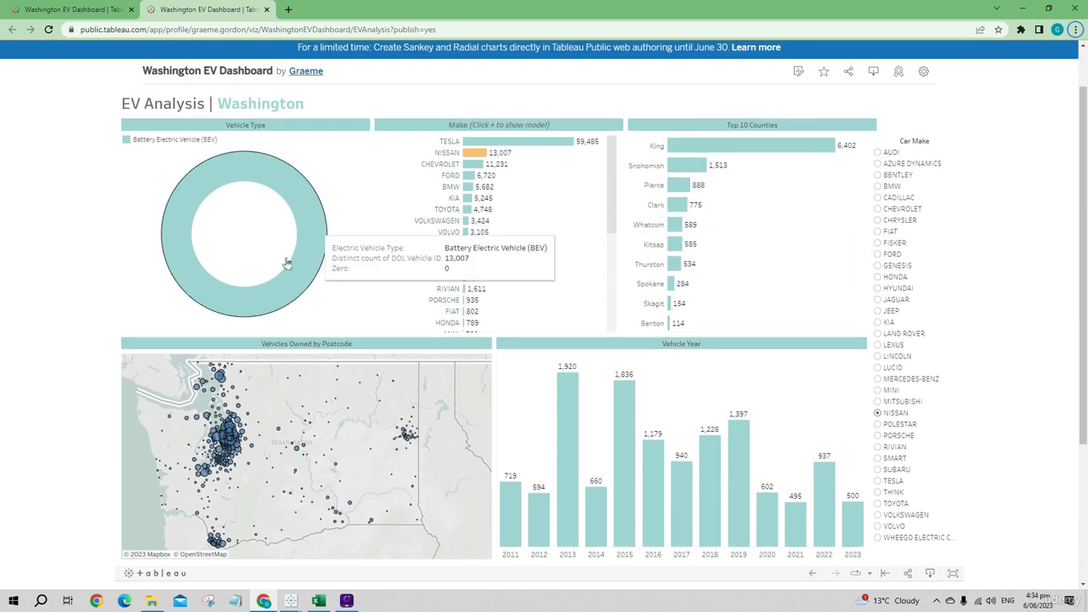